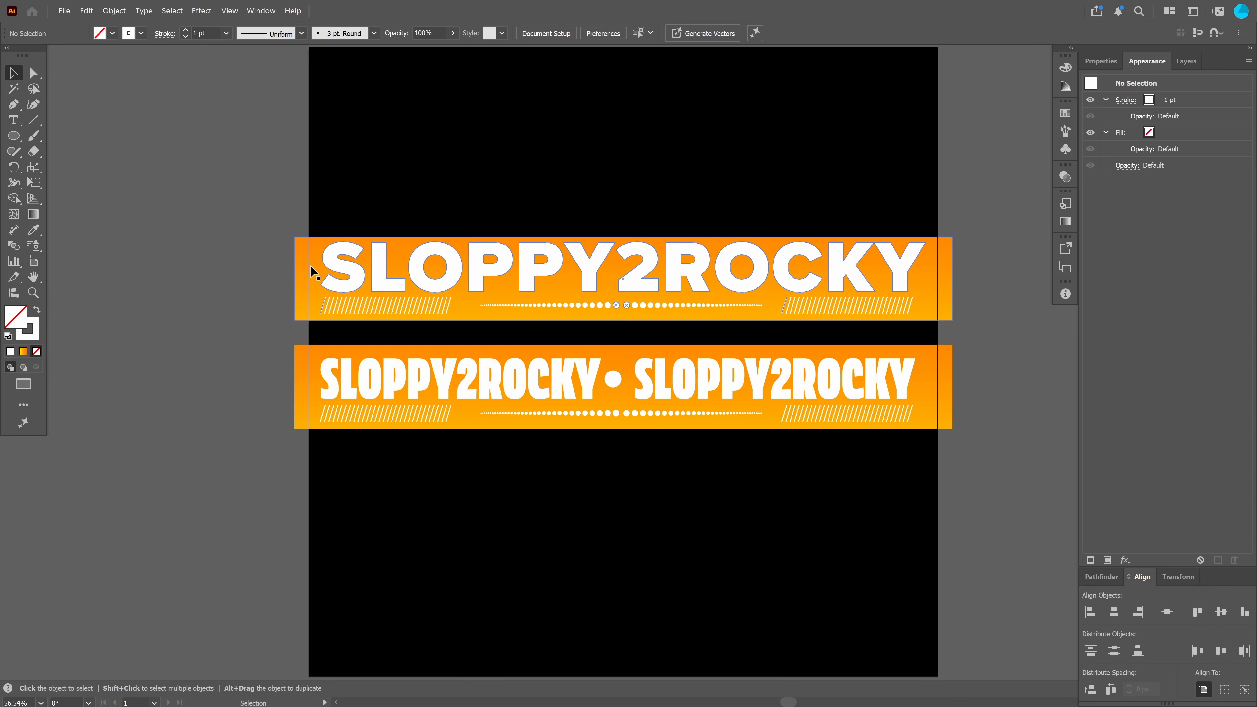
pyautogui.moveTo(311, 266); pyautogui.dragTo(289, 231)
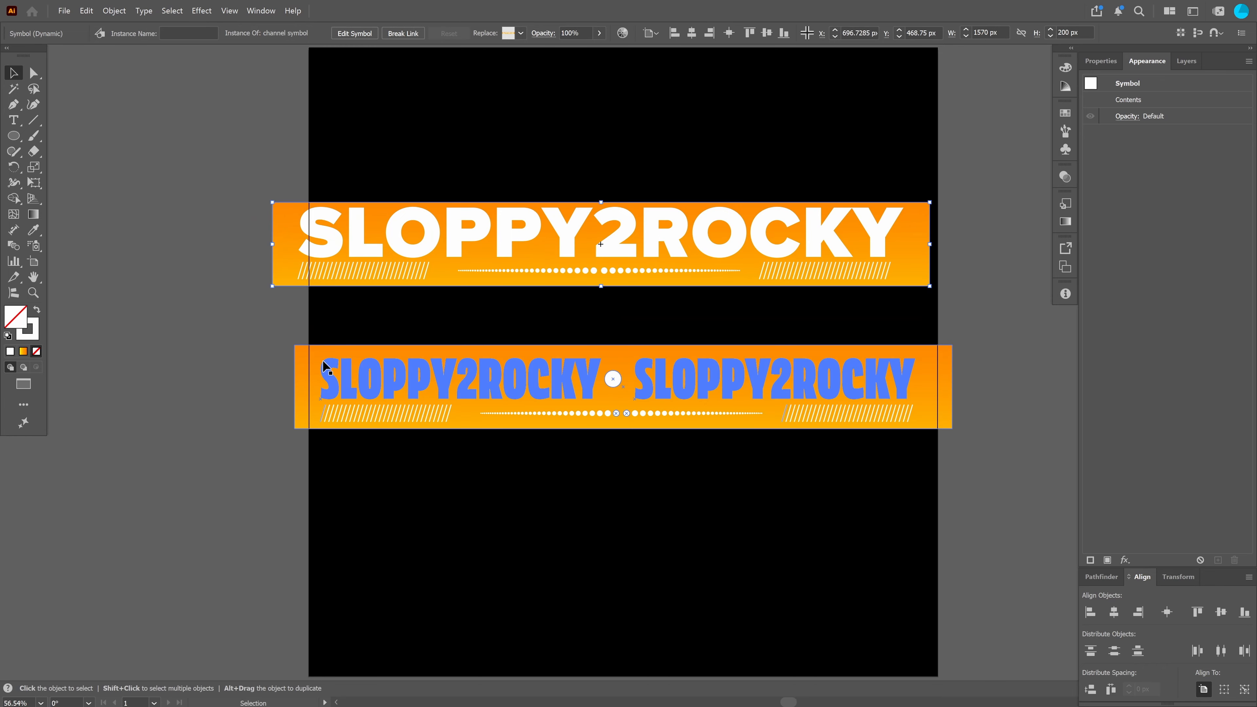
pyautogui.moveTo(324, 367)
pyautogui.mouseDown()
pyautogui.moveTo(284, 369)
pyautogui.moveTo(345, 369)
pyautogui.mouseUp()
pyautogui.hotkey('ctrl', 'z')
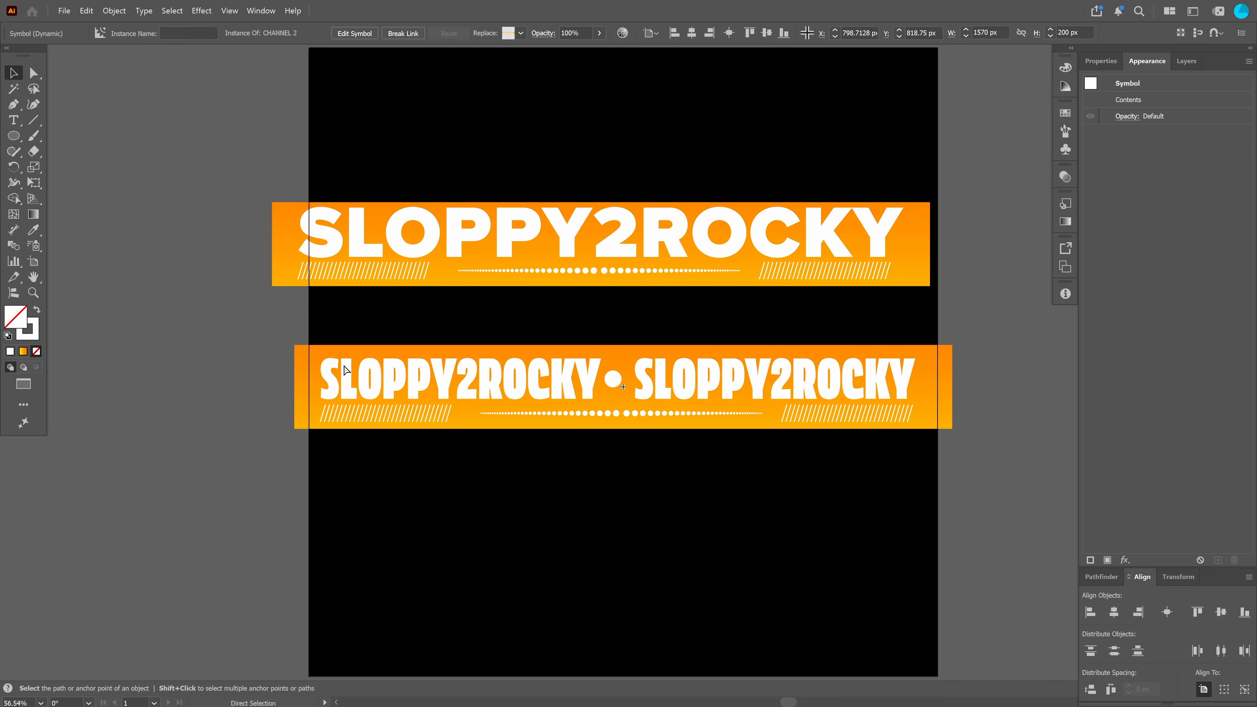
pyautogui.hotkey('ctrl', 'z')
# Save the upper SLOPPY2ROCKY banner as a new dynamic symbol named CHANNEL 3
pyautogui.click(910, 281)
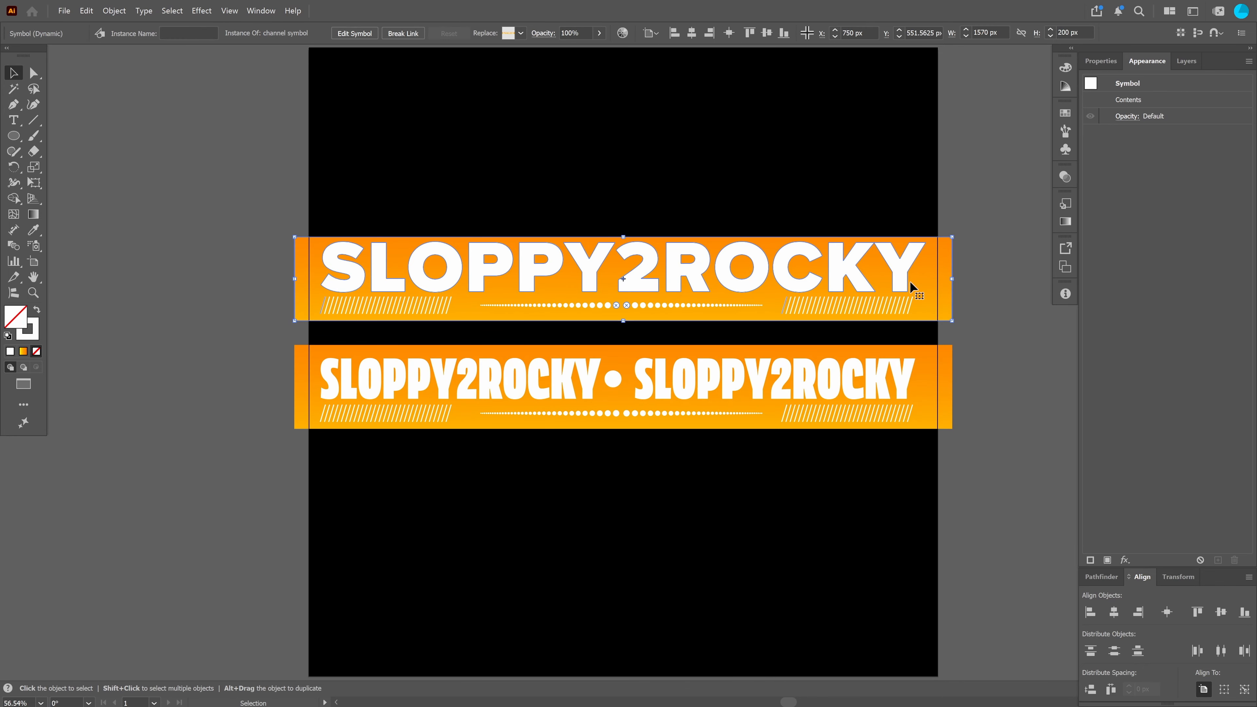
pyautogui.click(1066, 151)
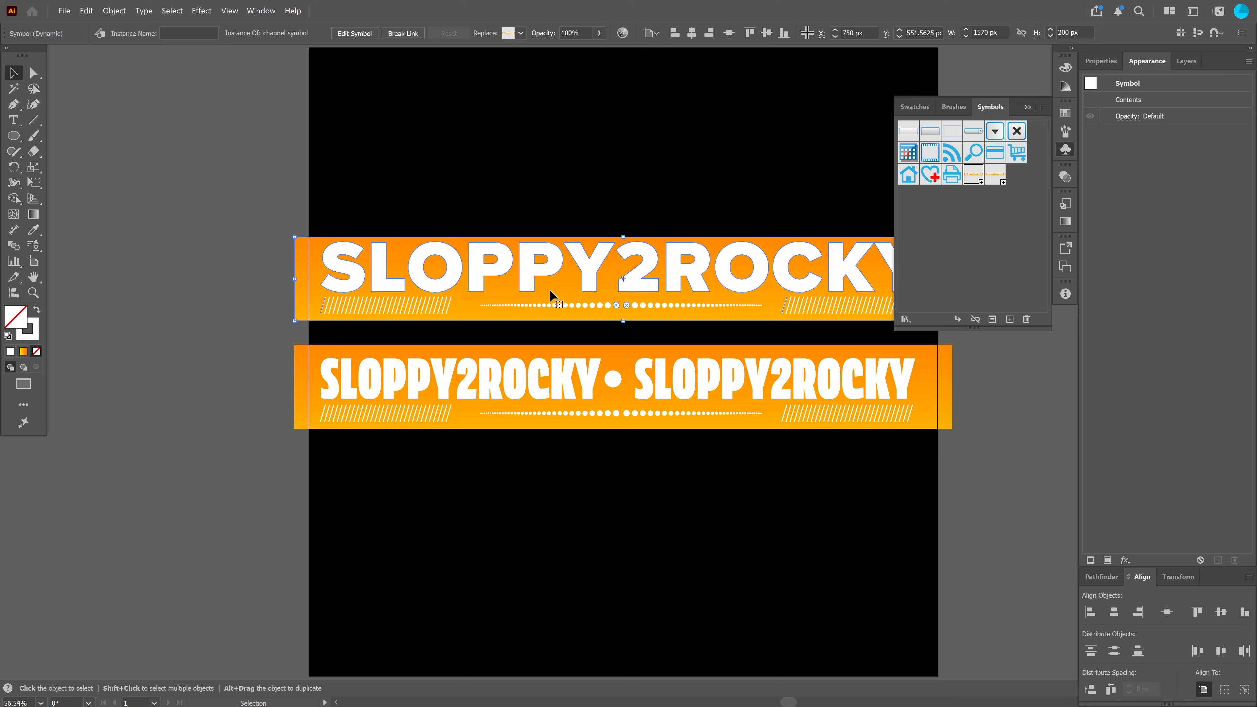
pyautogui.moveTo(550, 290); pyautogui.dragTo(943, 248)
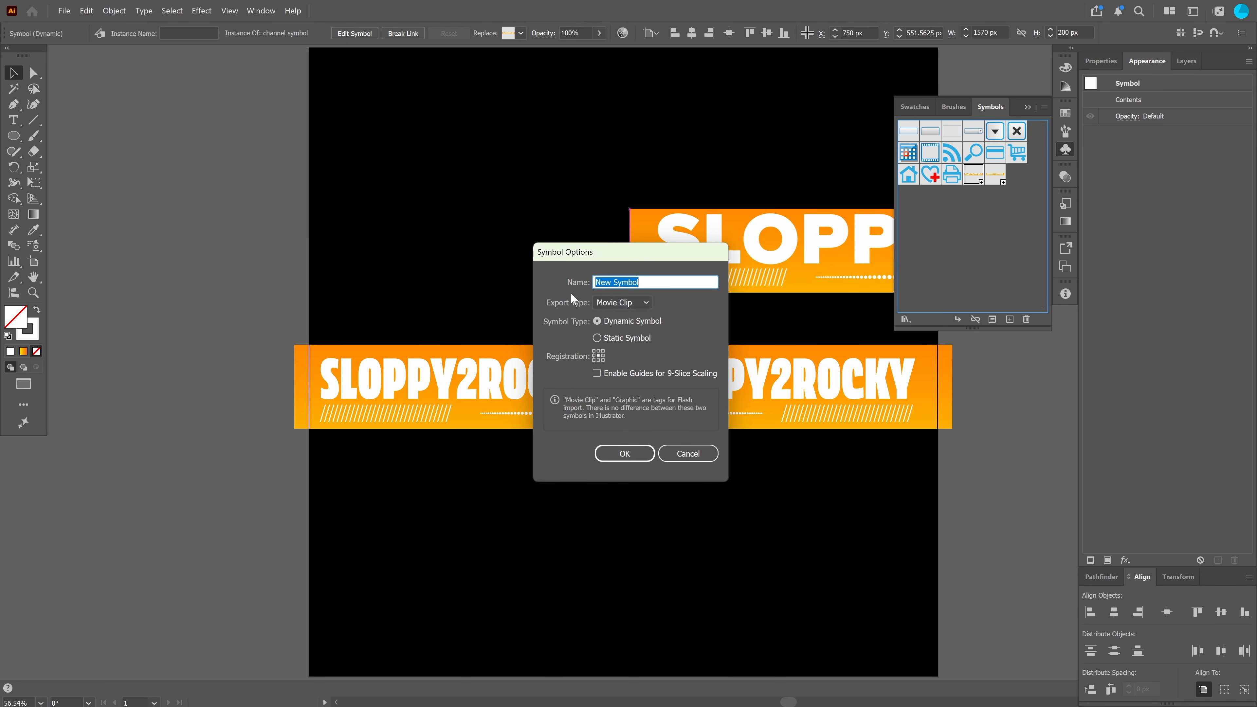
pyautogui.write('CHANNEL 3')
pyautogui.click(625, 454)
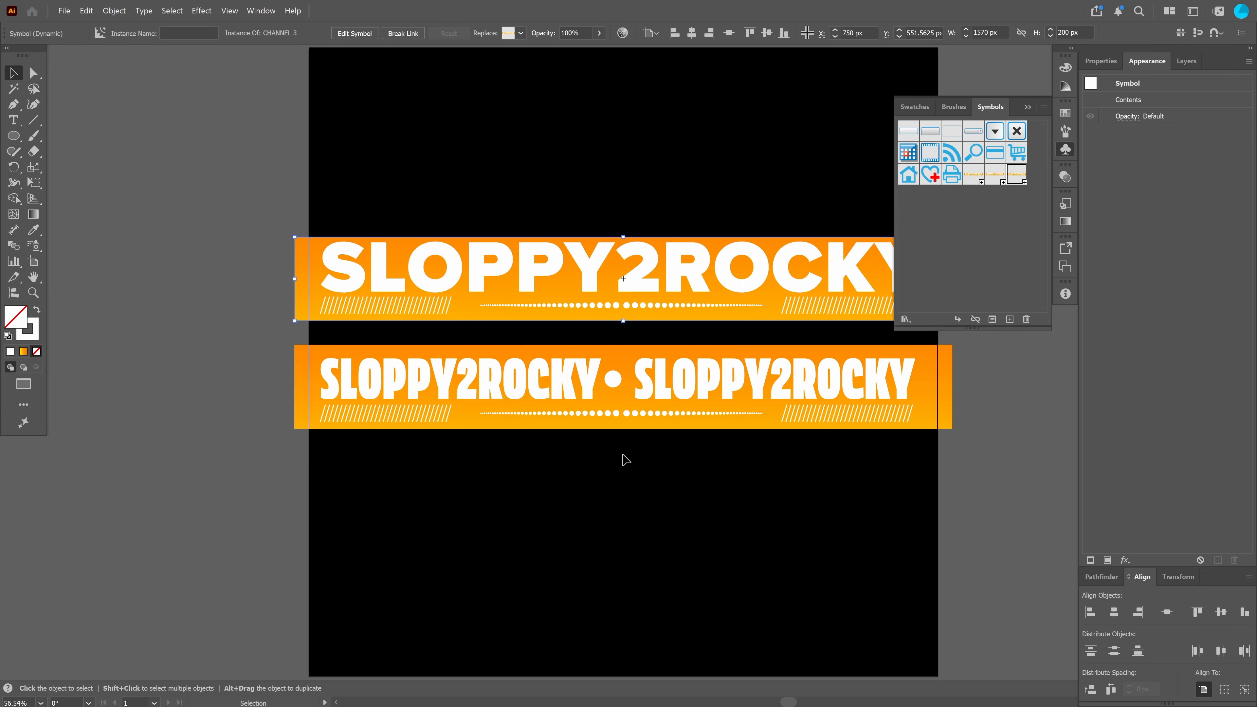
# Delete both SLOPPY2ROCKY banners from the artboard
pyautogui.moveTo(1019, 186); pyautogui.dragTo(729, 296)
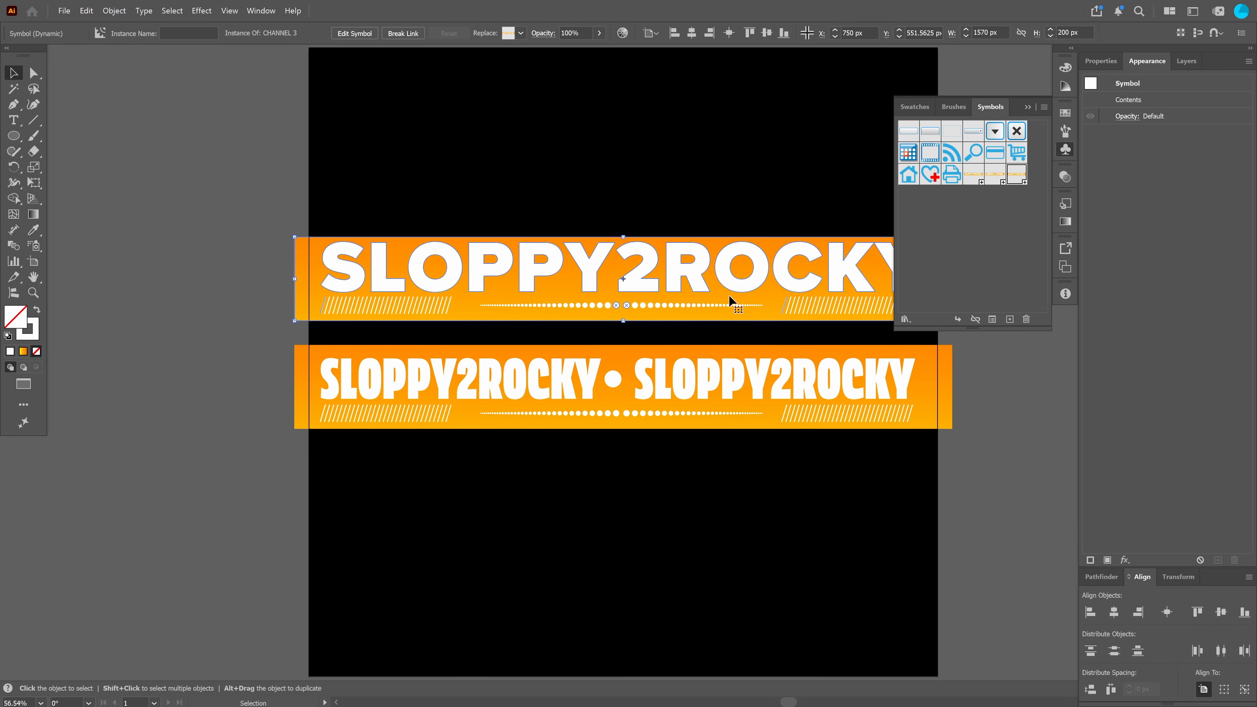
pyautogui.press('Delete')
pyautogui.click(761, 423)
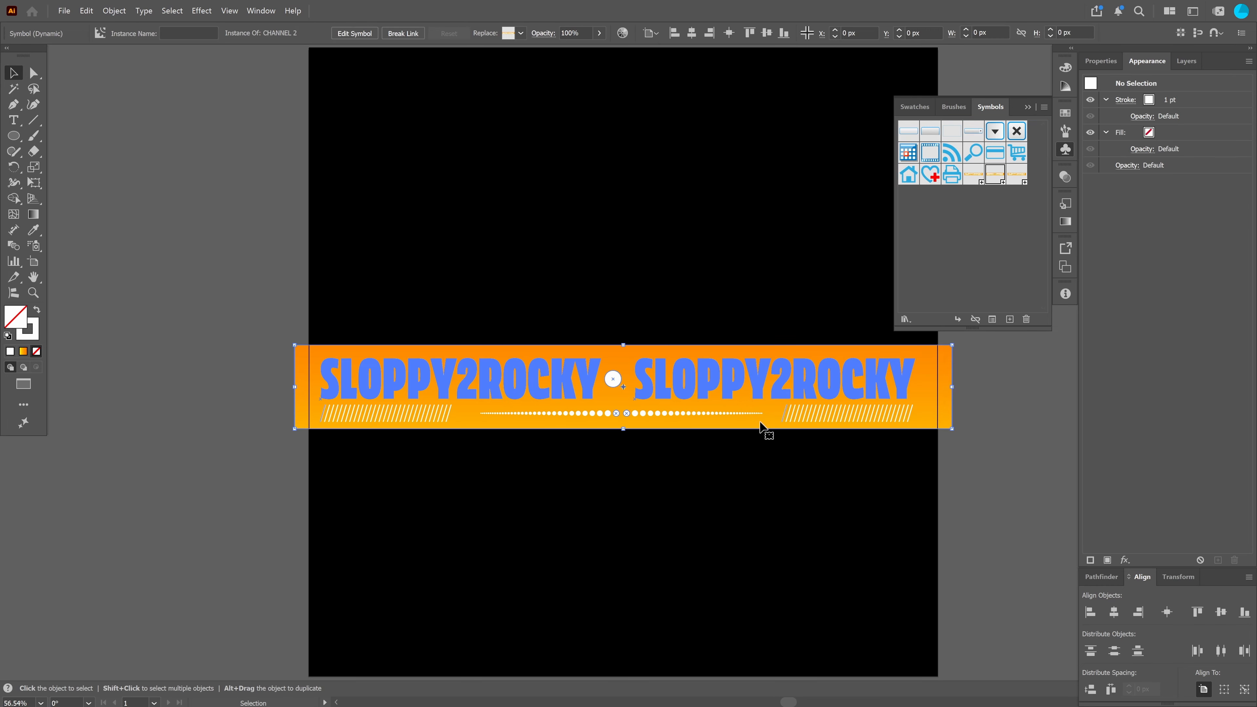
pyautogui.press('Delete')
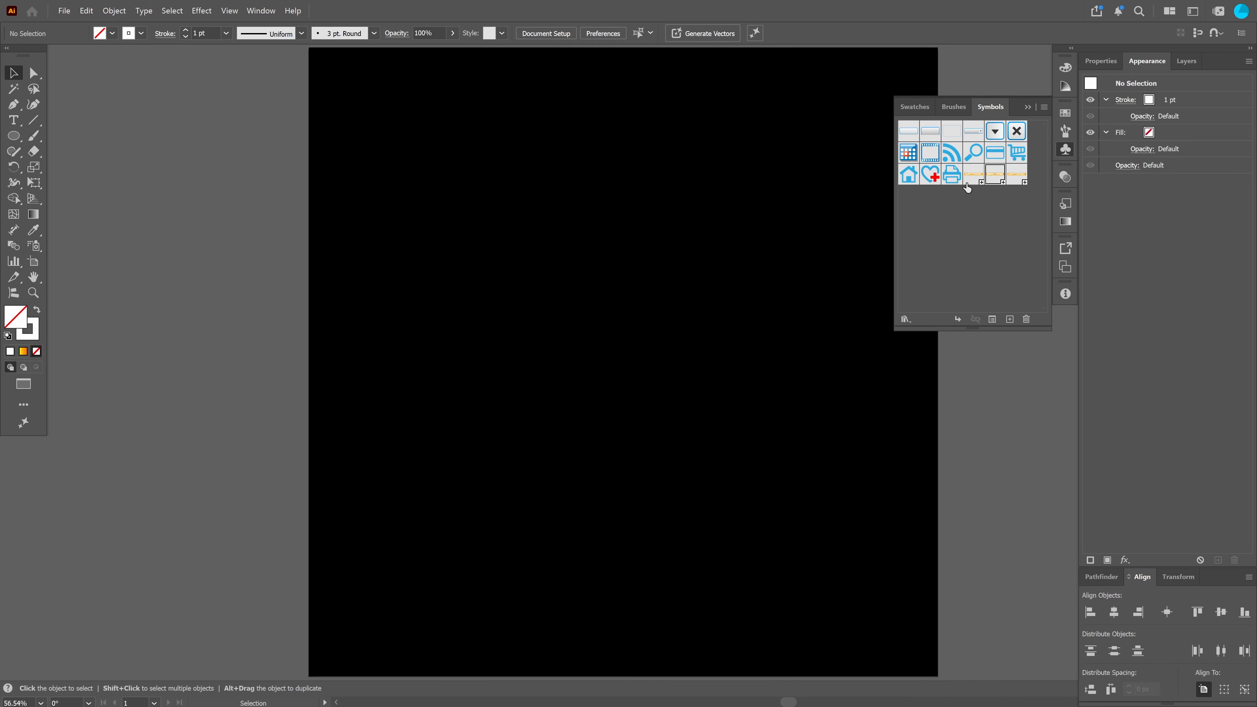
# Place one instance each of the channel symbol, CHANNEL 2 and CHANNEL 3 on the artboard, one below the other
pyautogui.moveTo(974, 177); pyautogui.dragTo(570, 268)
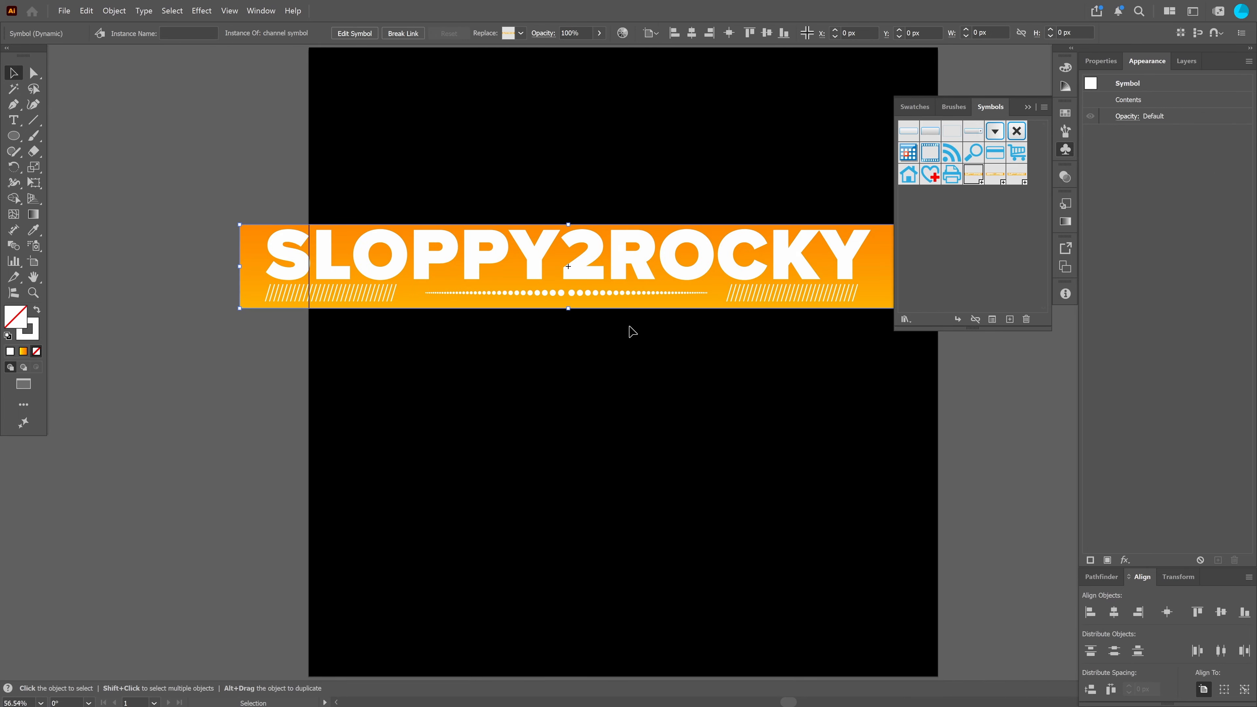
pyautogui.moveTo(995, 179); pyautogui.dragTo(539, 383)
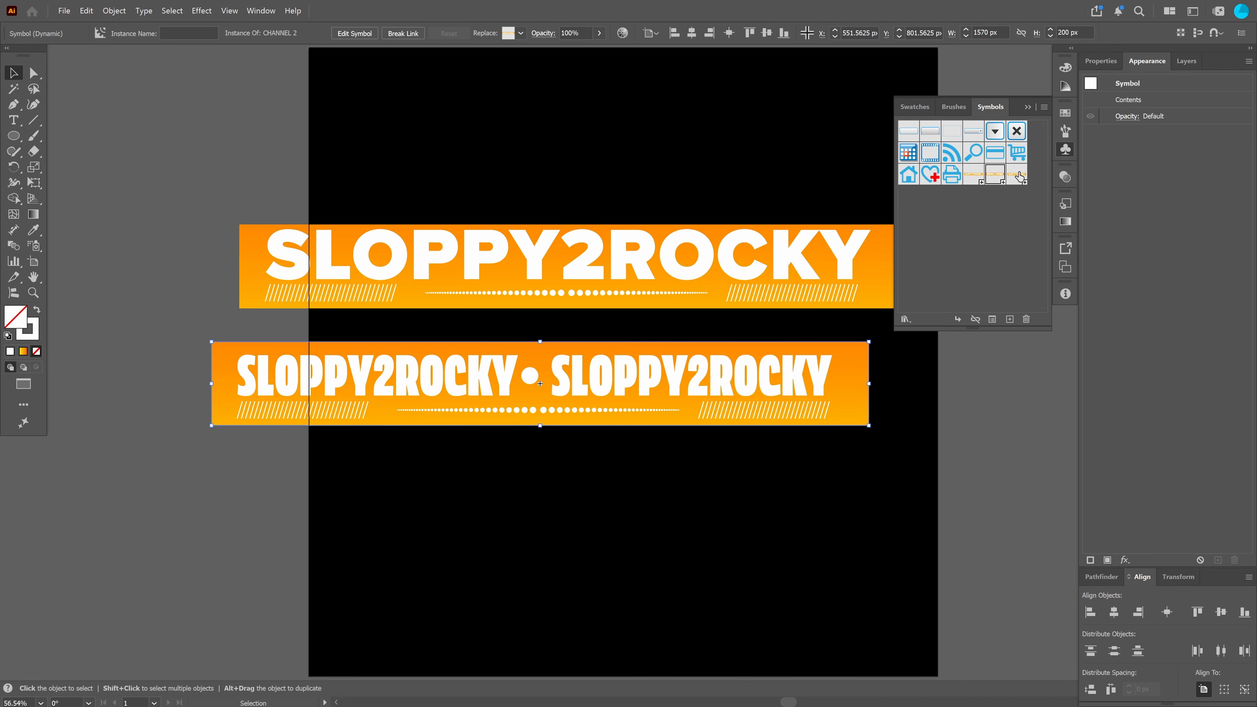
pyautogui.moveTo(1017, 176); pyautogui.dragTo(575, 559)
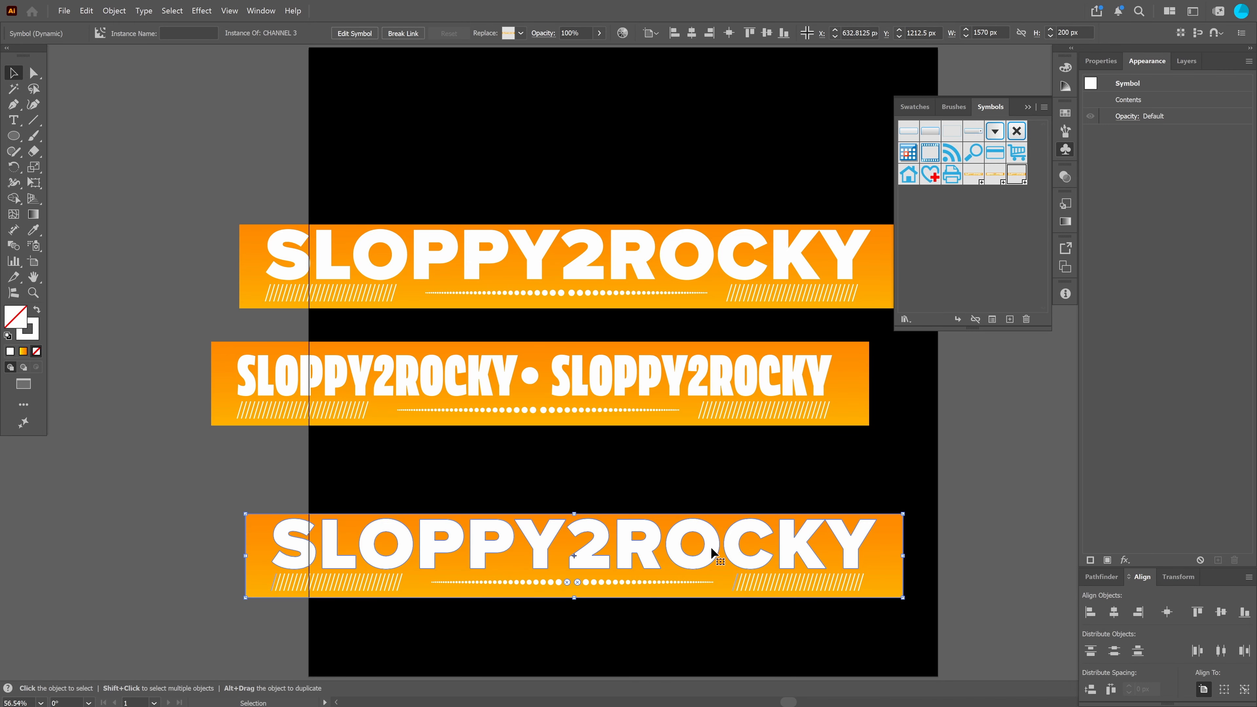
# Delete the placed CHANNEL 3 banner and remove the CHANNEL 3 symbol from the document's symbols
pyautogui.press('Delete')
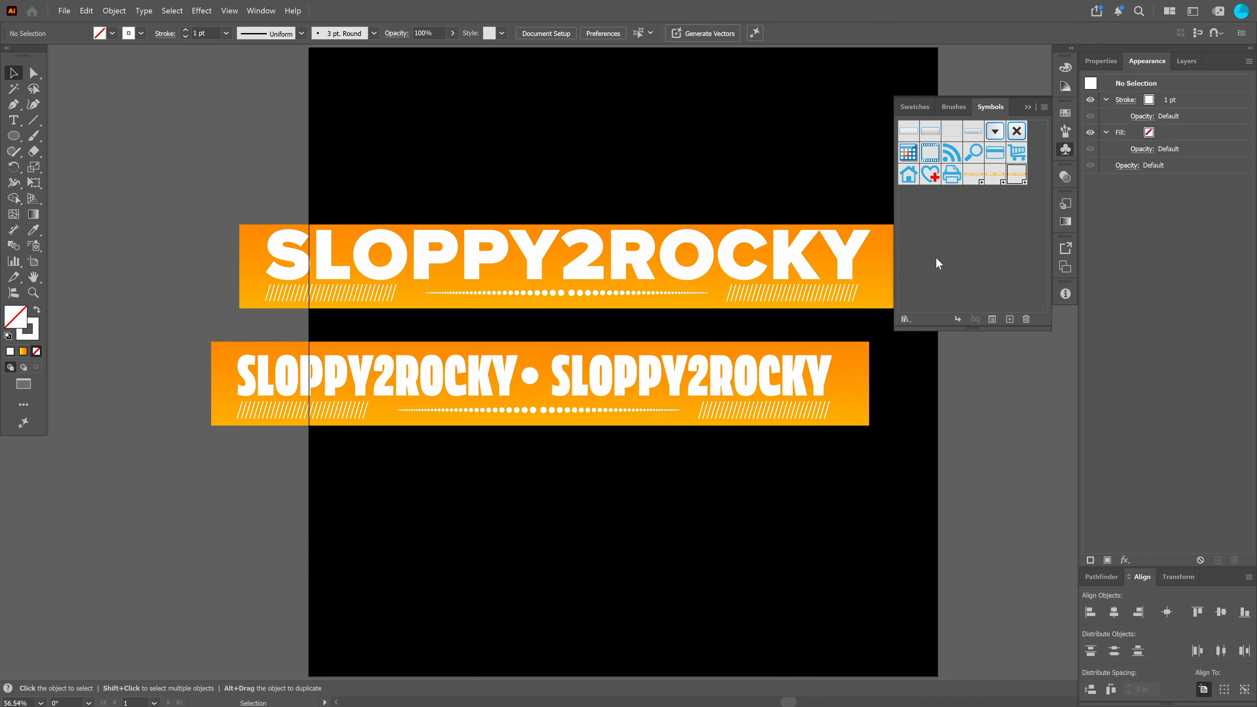
pyautogui.click(1027, 320)
pyautogui.click(599, 383)
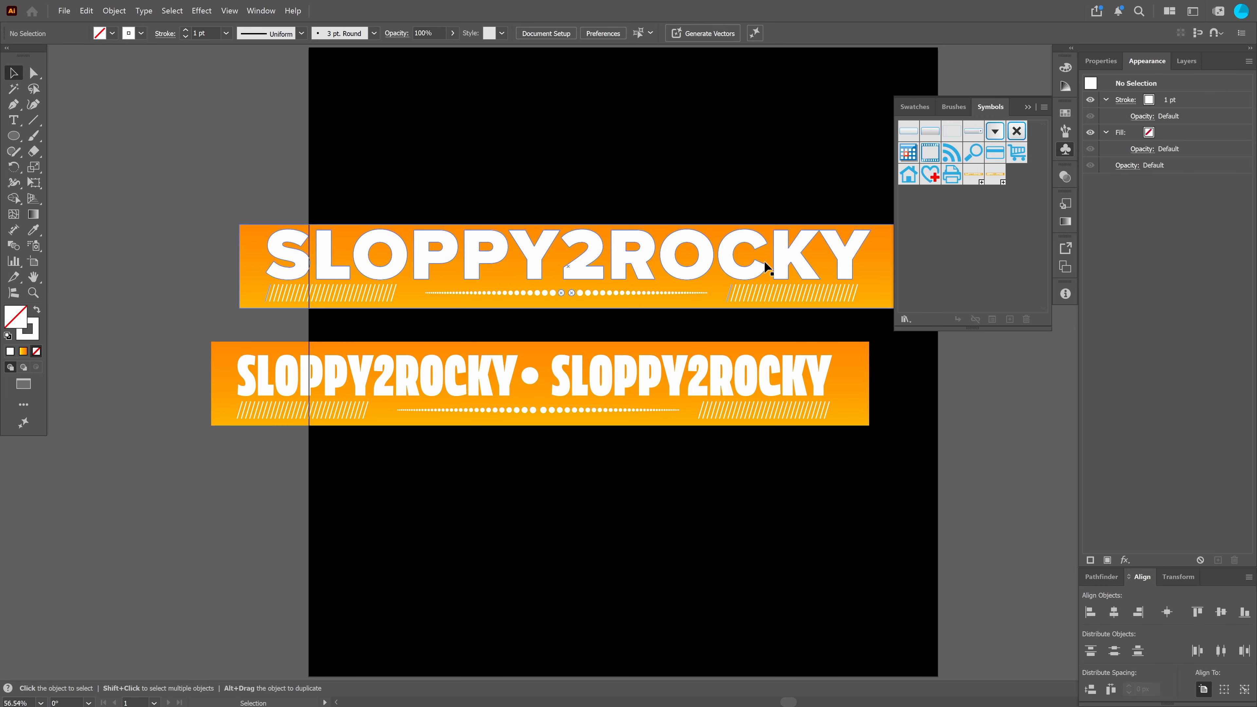
# Delete the two remaining banner instances so the artboard holds only its black background
pyautogui.click(1039, 108)
pyautogui.click(725, 287)
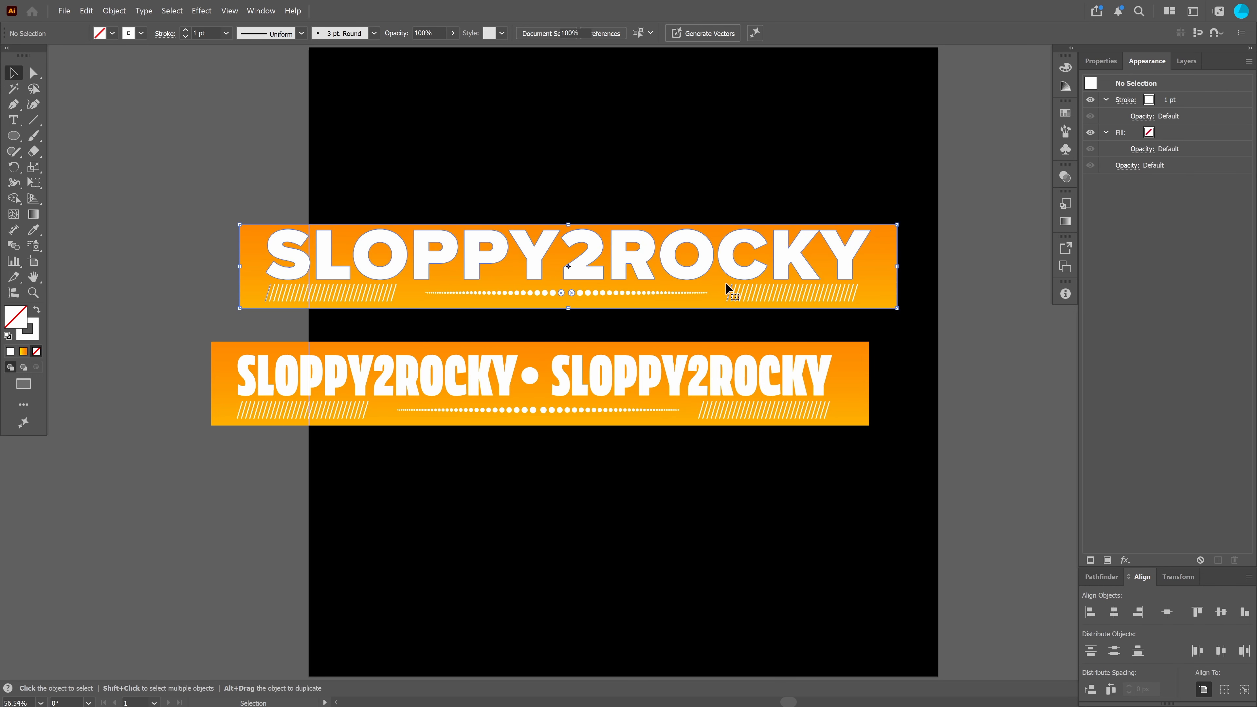
pyautogui.press('Delete')
pyautogui.click(714, 407)
pyautogui.press('Delete')
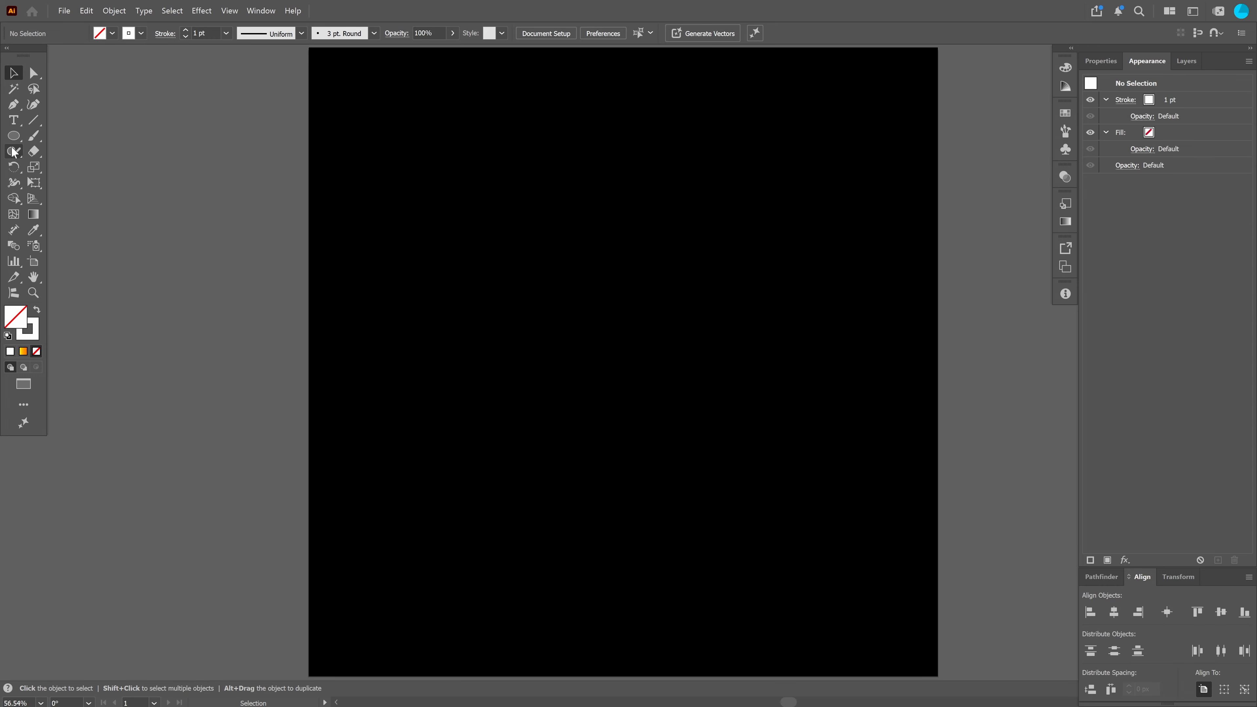
# Create a 500 by 500 px circle and give it a white fill with no stroke
pyautogui.click(14, 136)
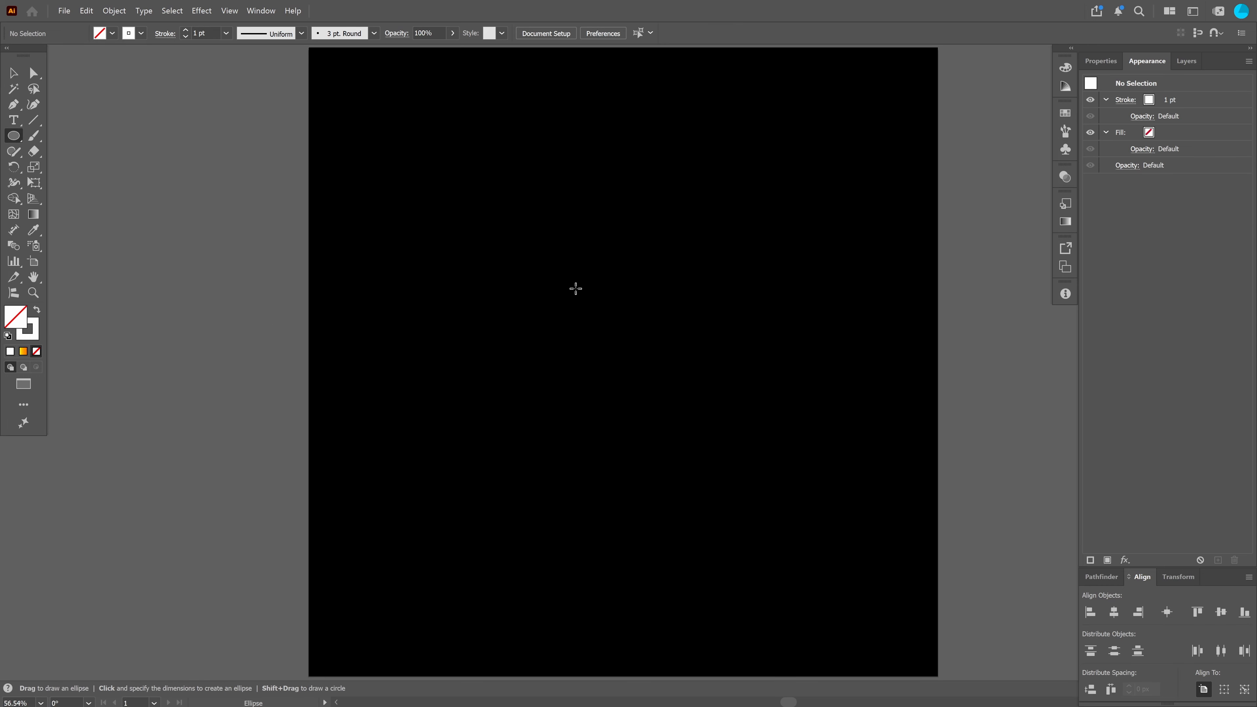
pyautogui.click(576, 289)
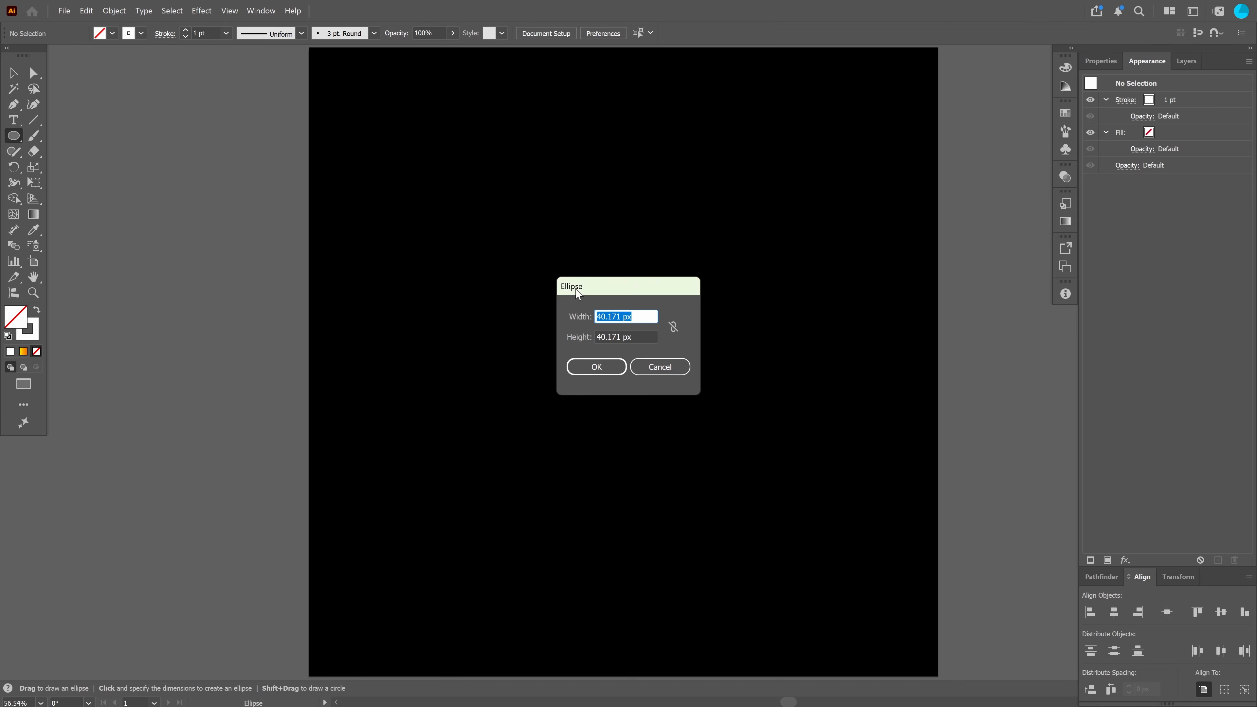
pyautogui.write('500')
pyautogui.press('Tab')
pyautogui.write('5')
pyautogui.press('Return')
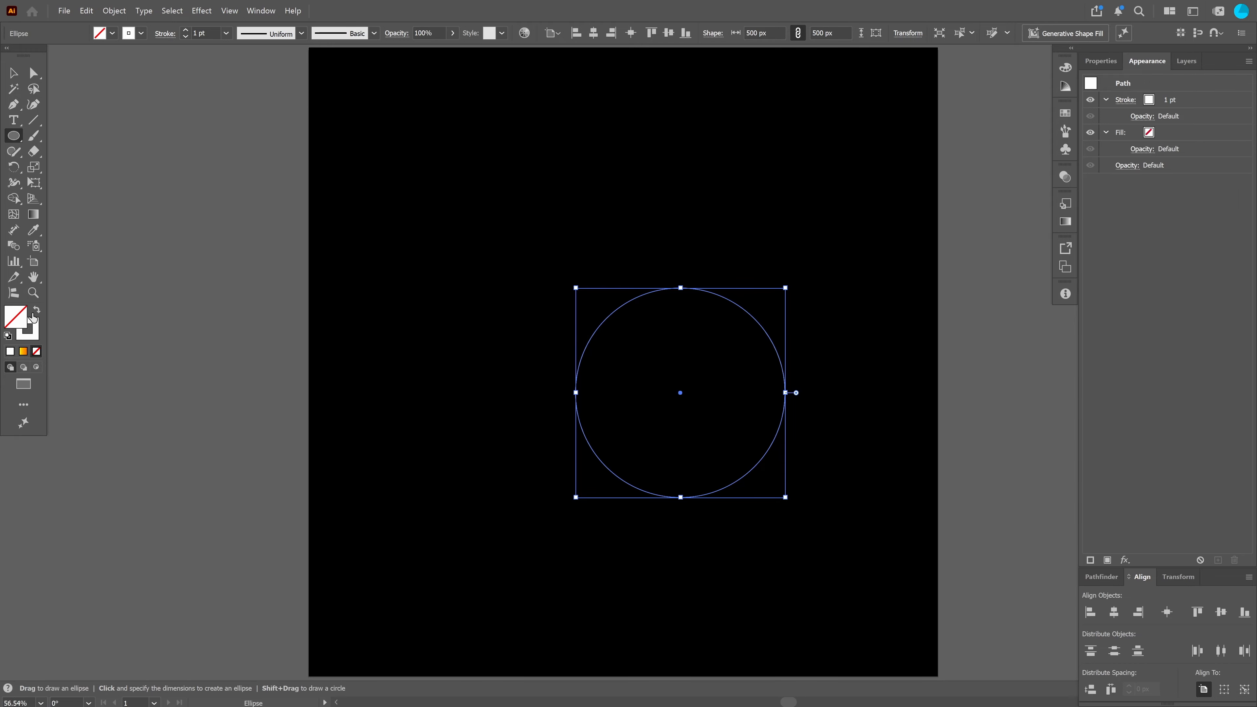
pyautogui.click(37, 312)
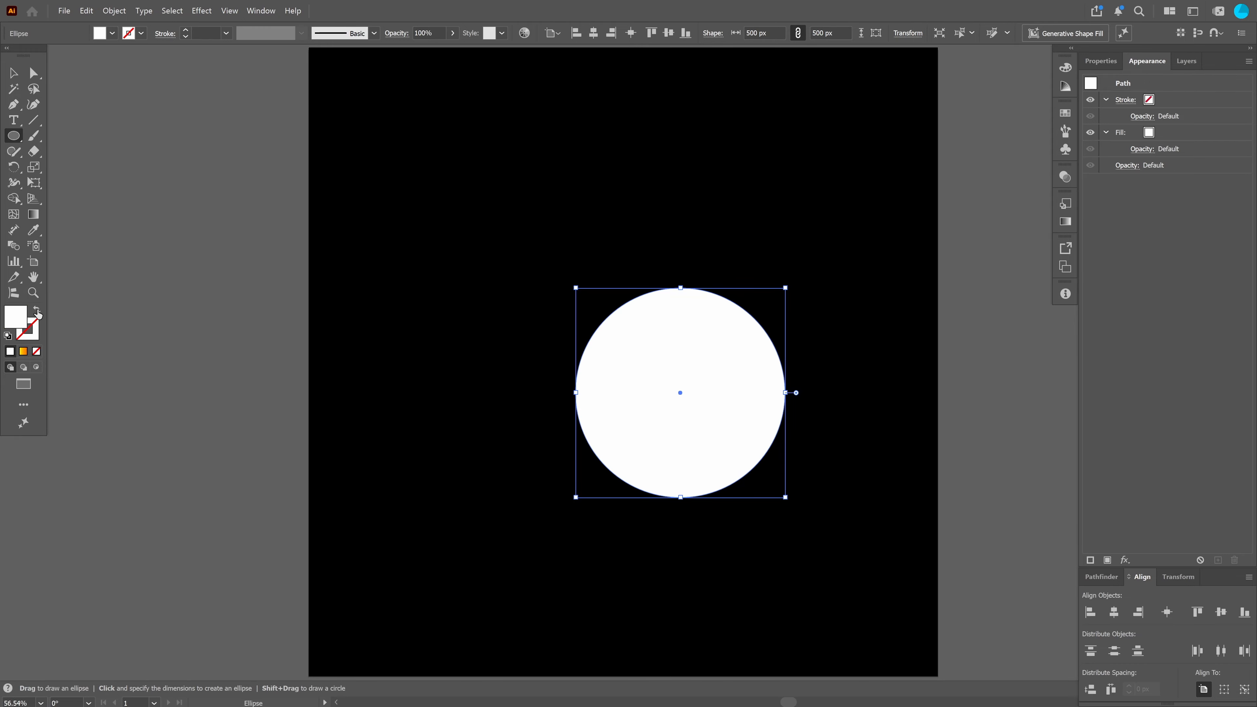
# Center the circle on the artboard and enlarge it evenly from its center to about 656 px in diameter
pyautogui.click(594, 33)
pyautogui.click(669, 34)
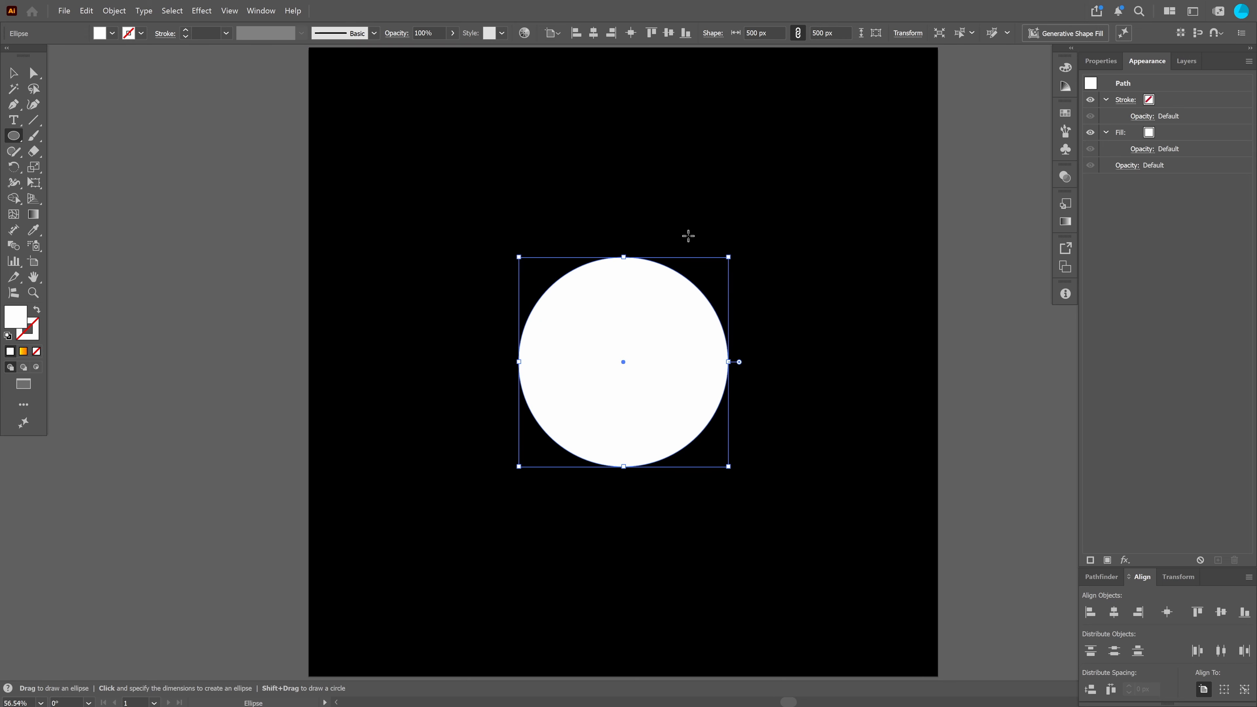
pyautogui.moveTo(728, 468); pyautogui.dragTo(765, 500)
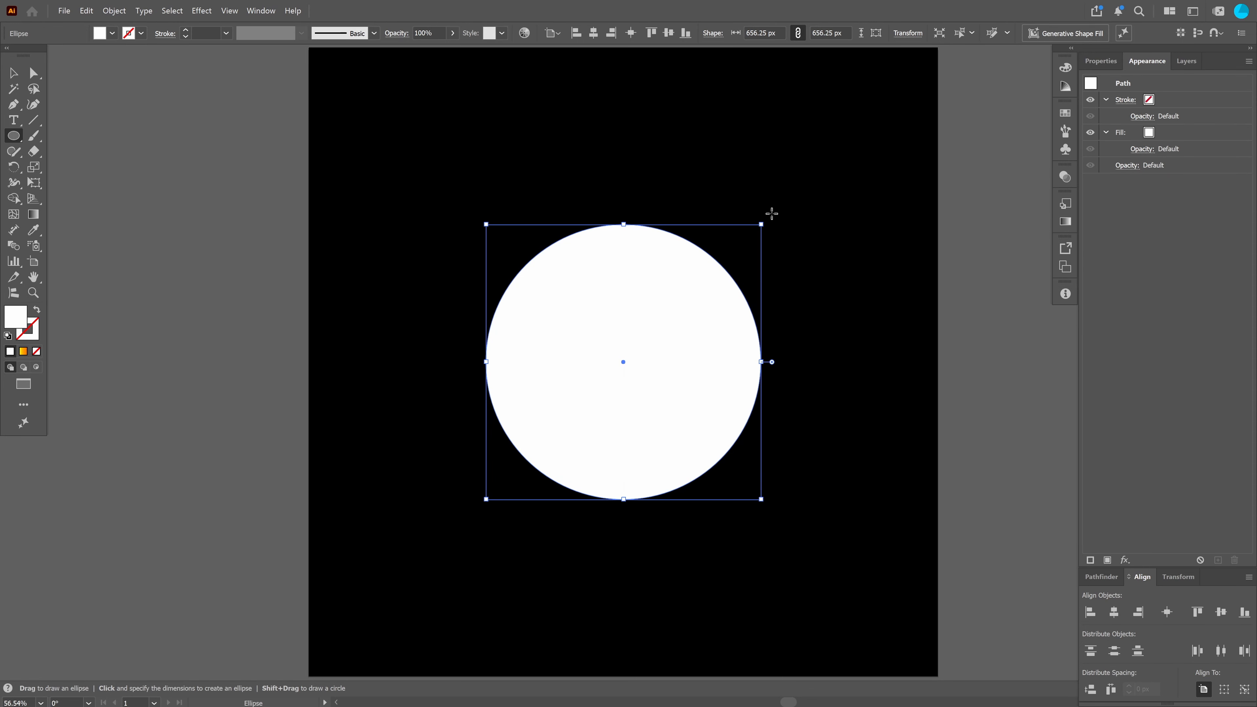
# Change the circle to a white outline without fill and set its stroke weight to 3 pt
pyautogui.click(36, 310)
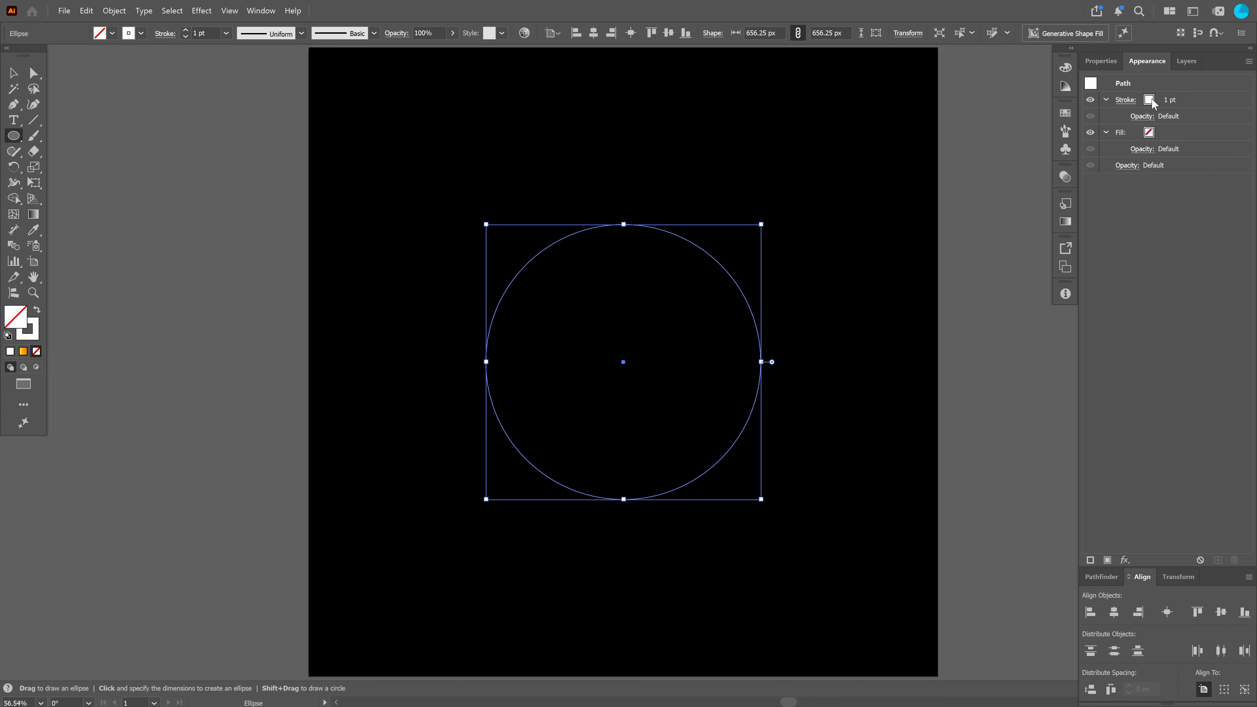
pyautogui.click(1176, 103)
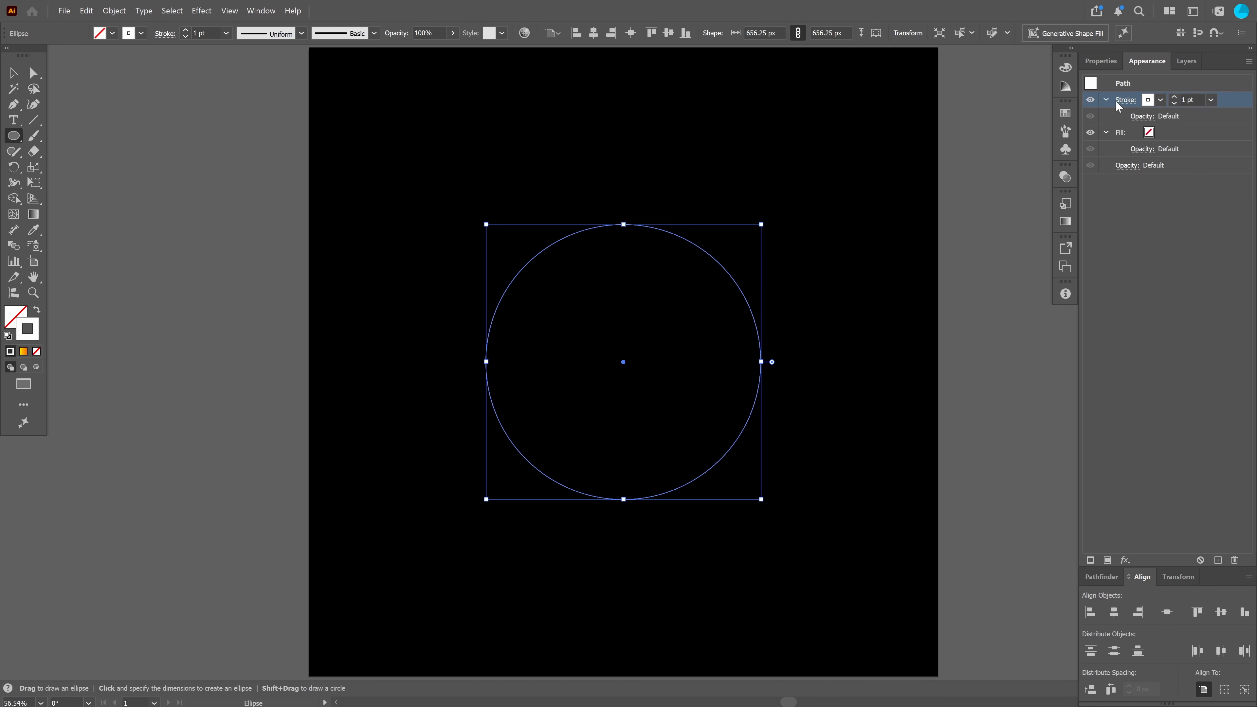
pyautogui.click(1176, 97)
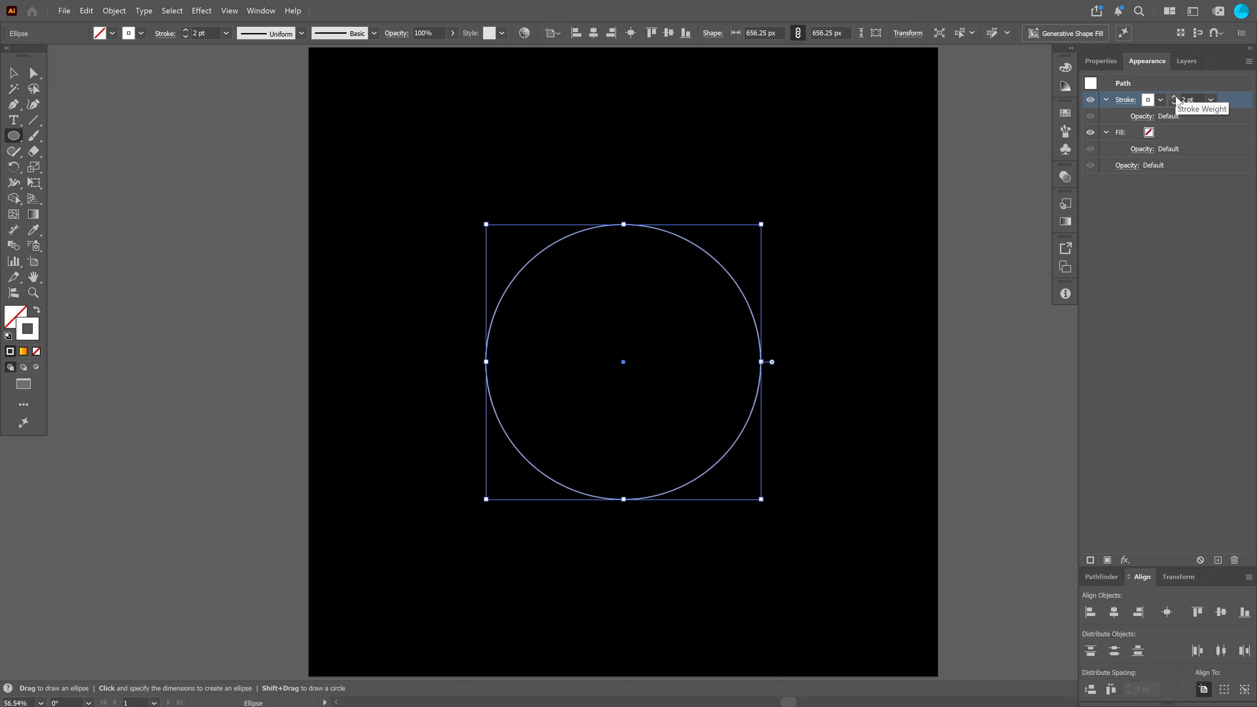
pyautogui.click(1177, 98)
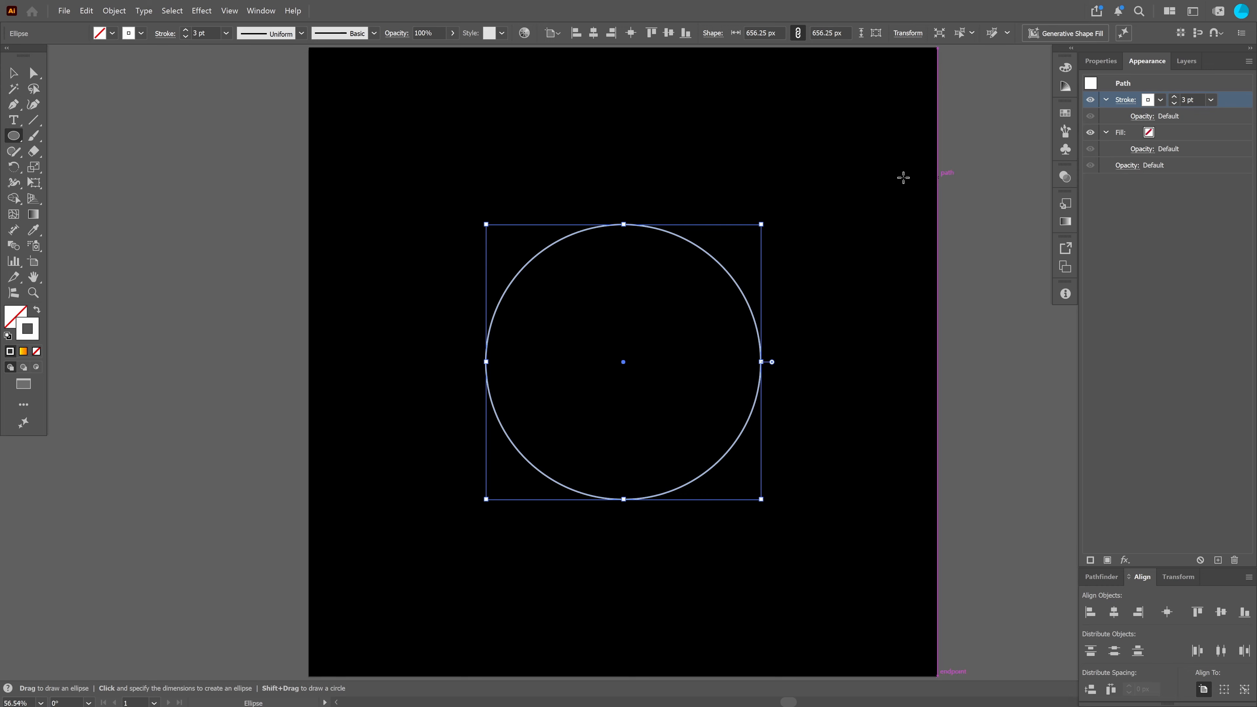
pyautogui.click(13, 73)
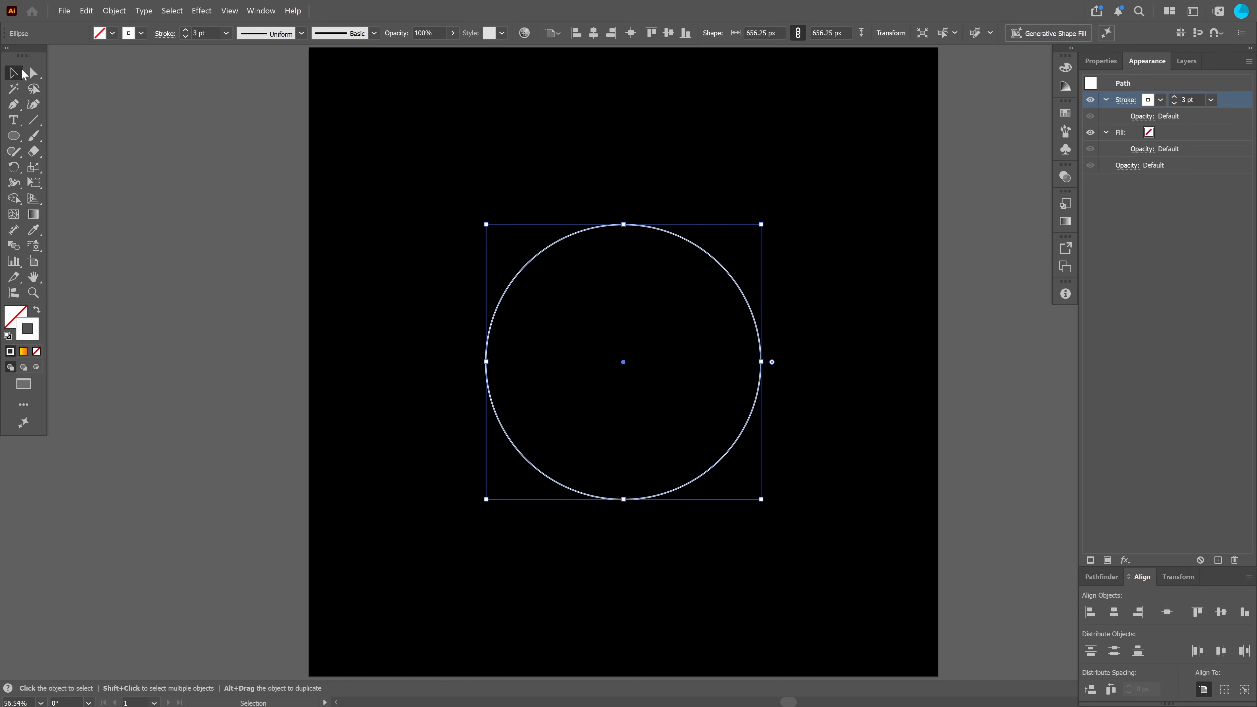
pyautogui.click(261, 180)
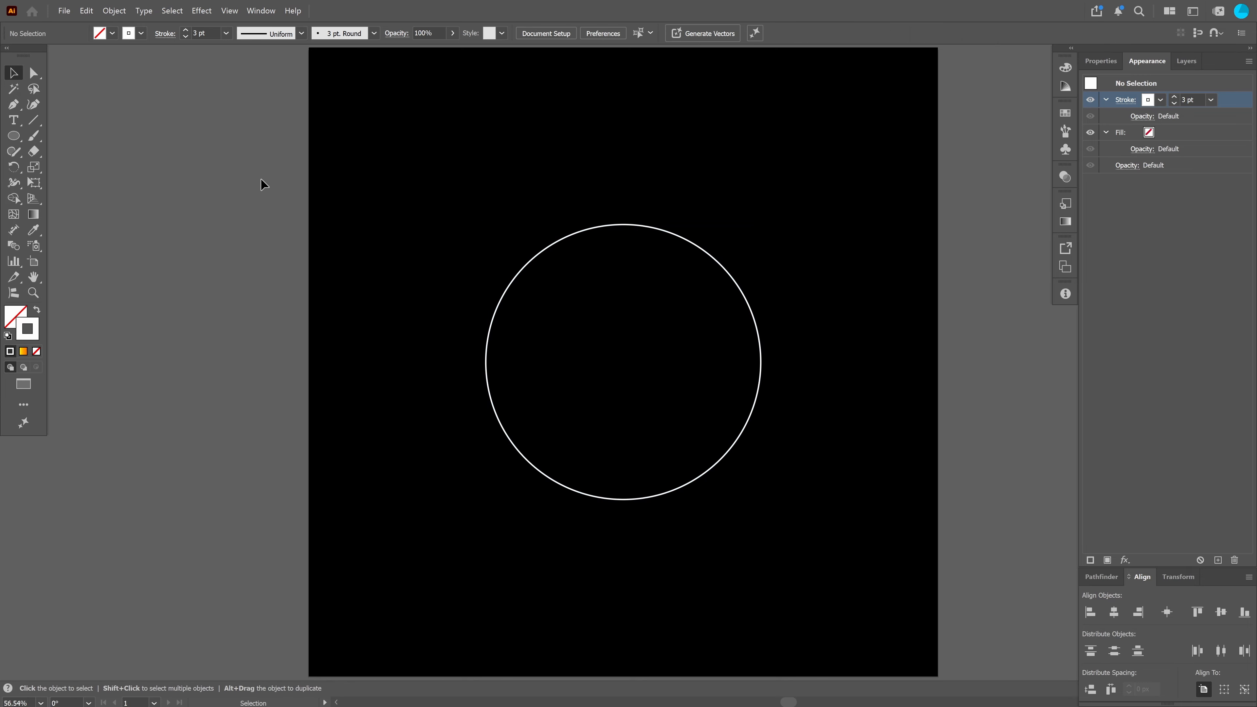
# Set up a 3D Extrude & Bevel (Classic) effect on the circle outline with an extrude depth of 200 pt
pyautogui.click(537, 260)
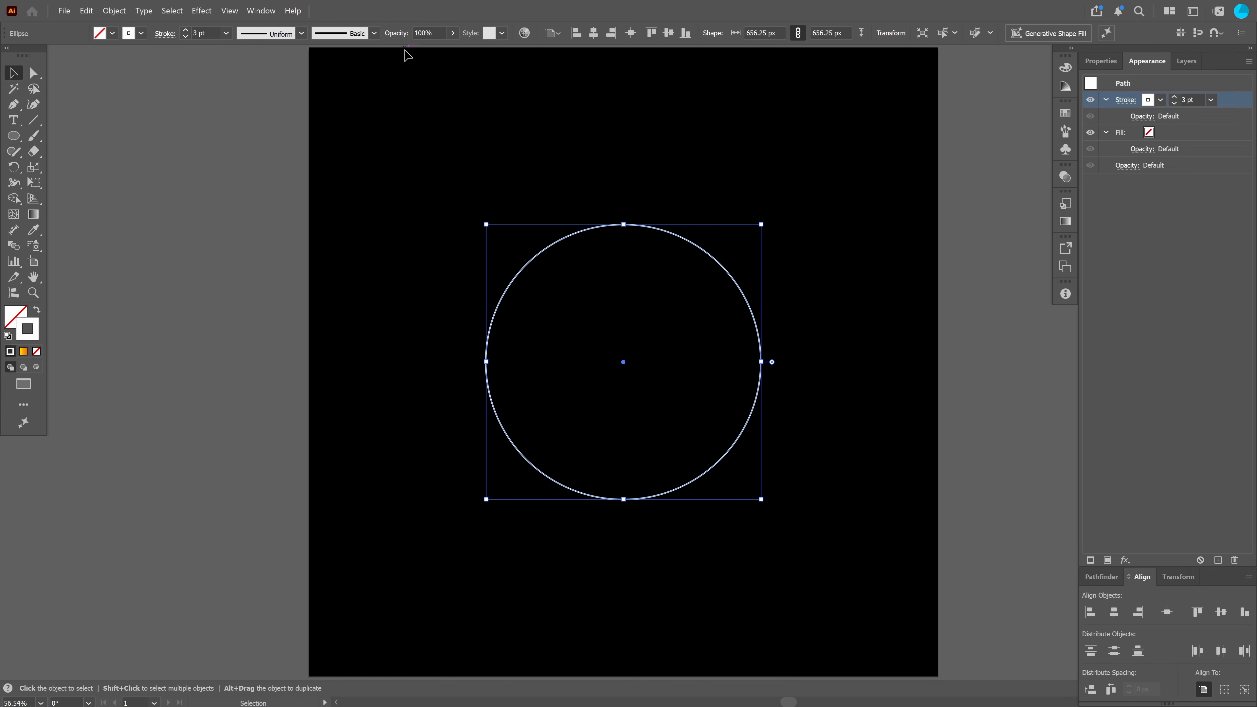
pyautogui.click(207, 10)
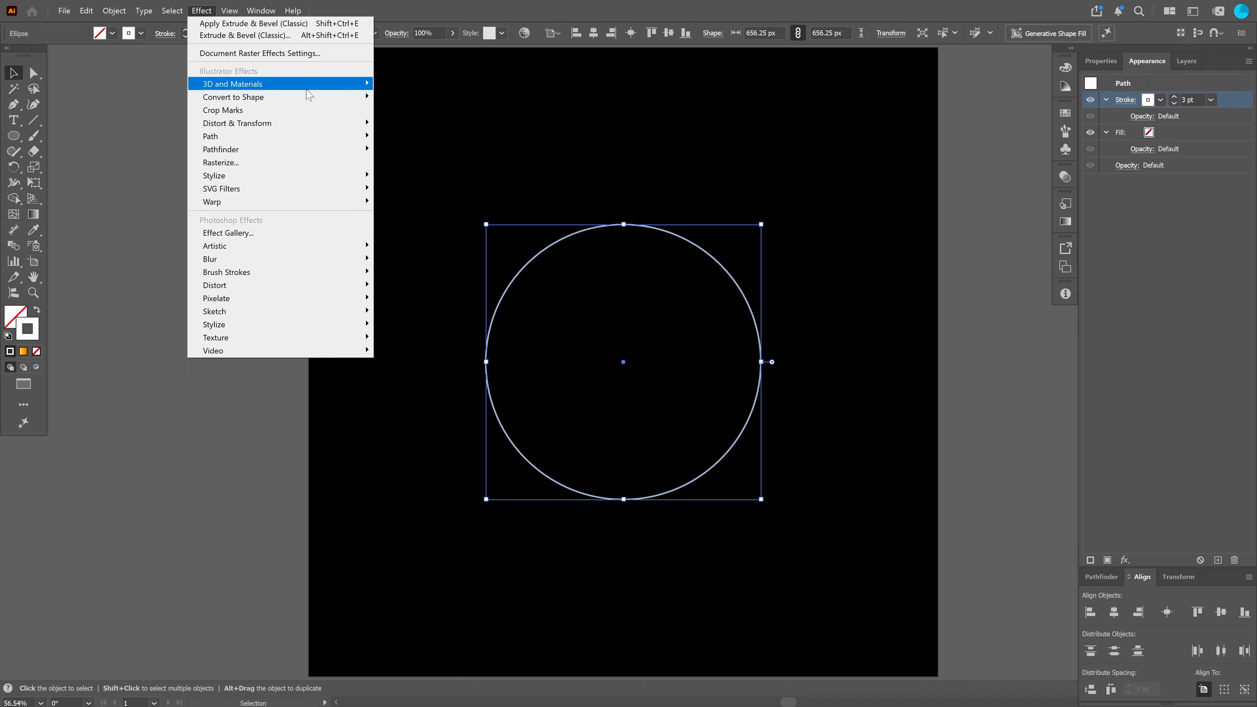
pyautogui.moveTo(308, 90)
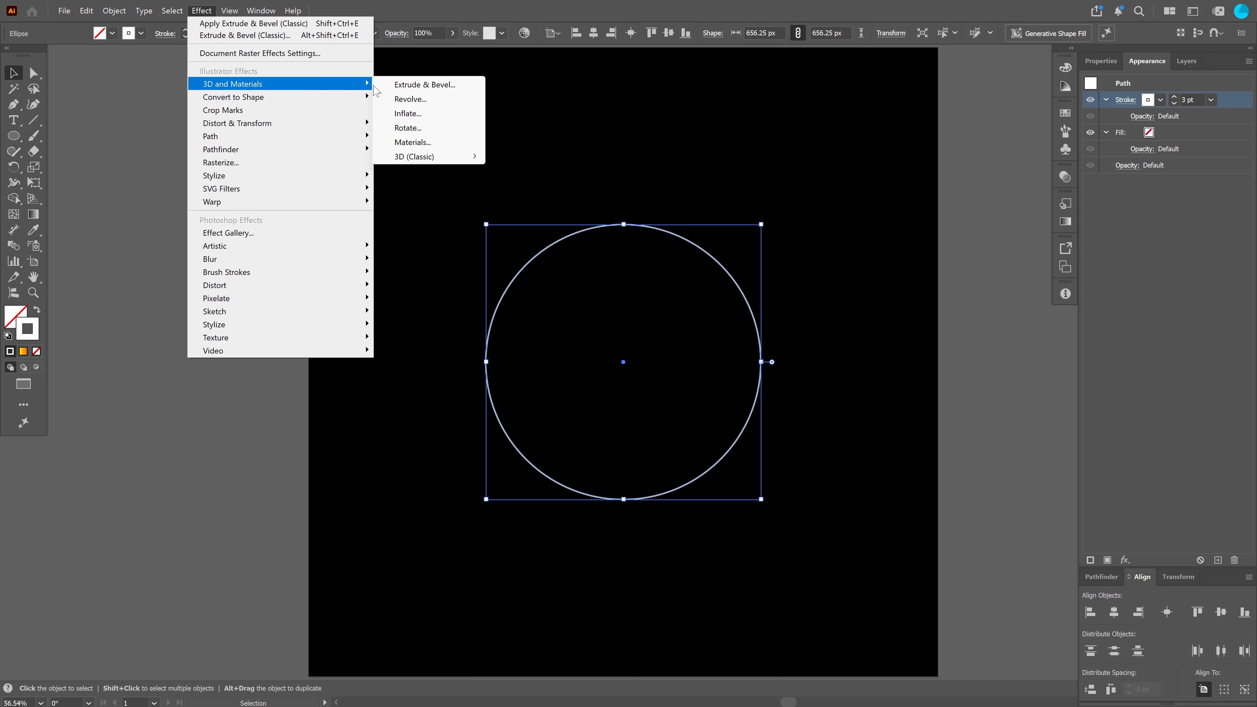
pyautogui.moveTo(468, 159)
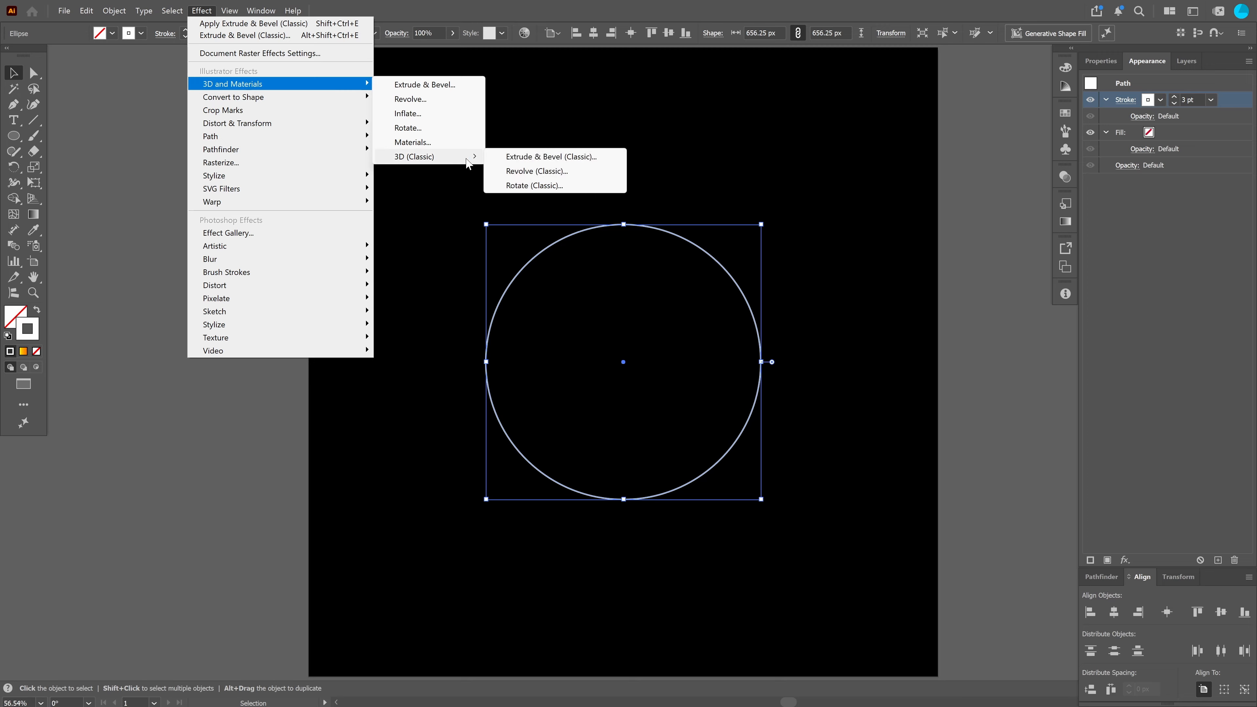
pyautogui.click(564, 159)
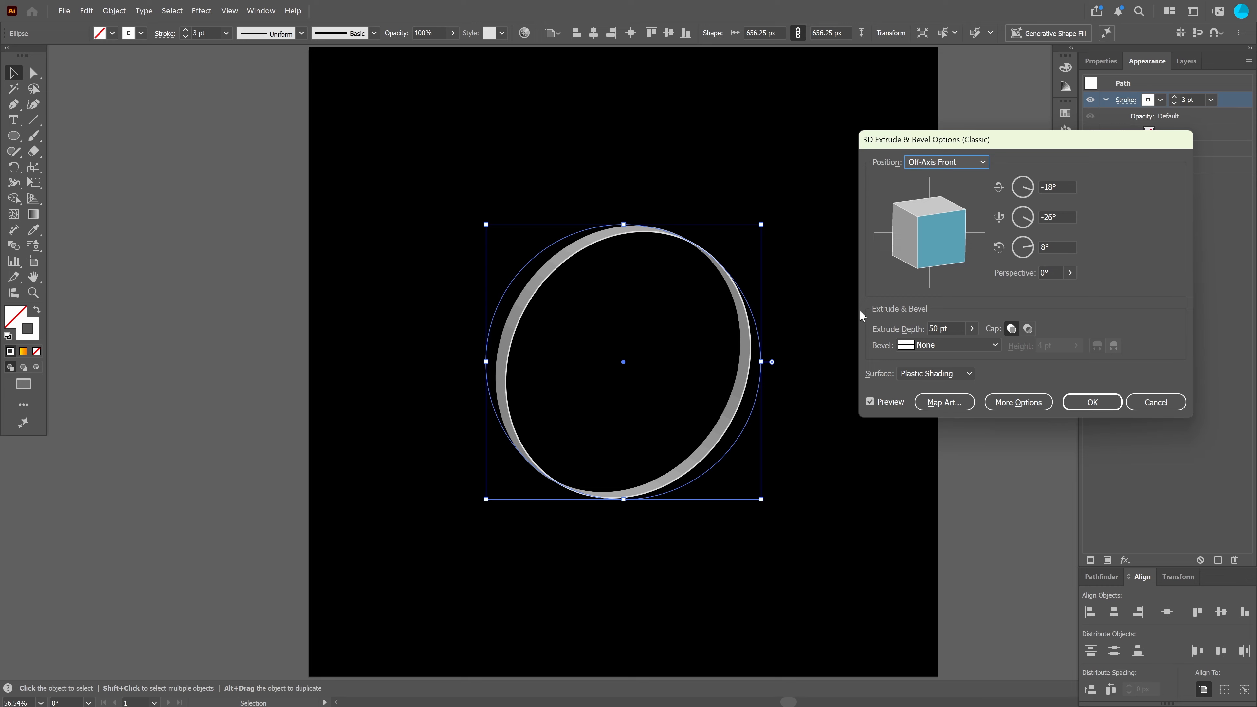
pyautogui.click(950, 328)
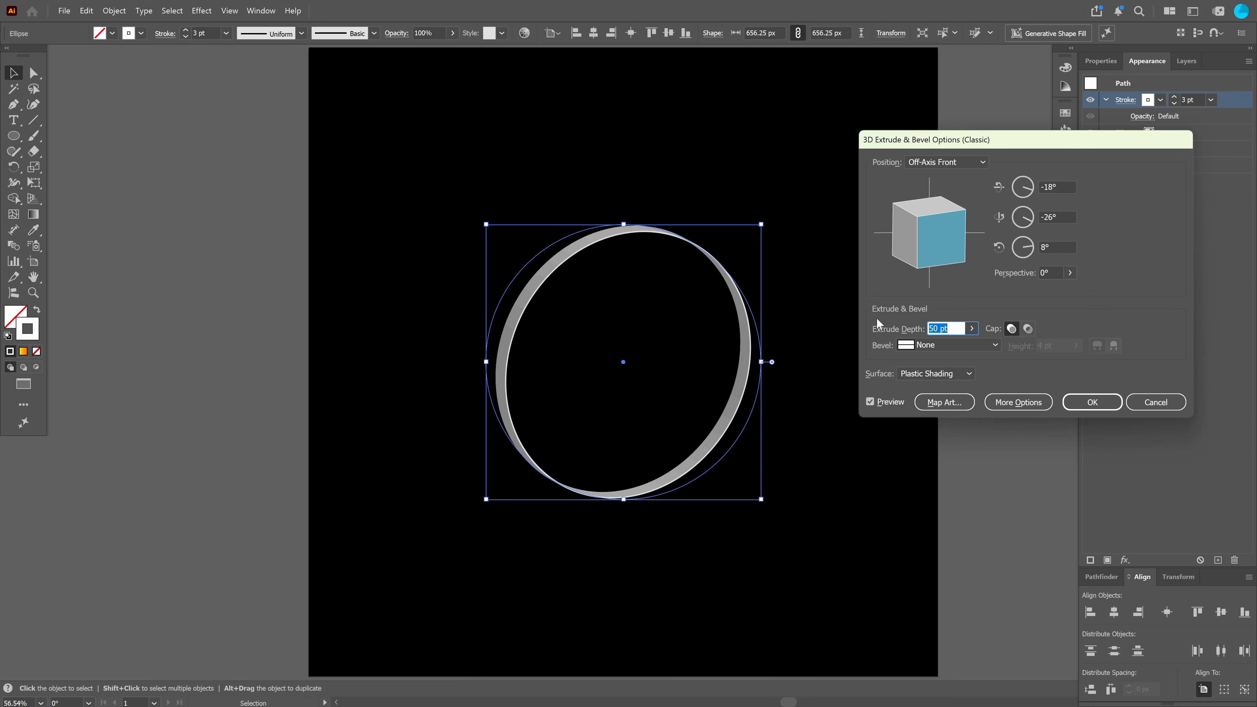
pyautogui.write('200')
pyautogui.press('Tab')
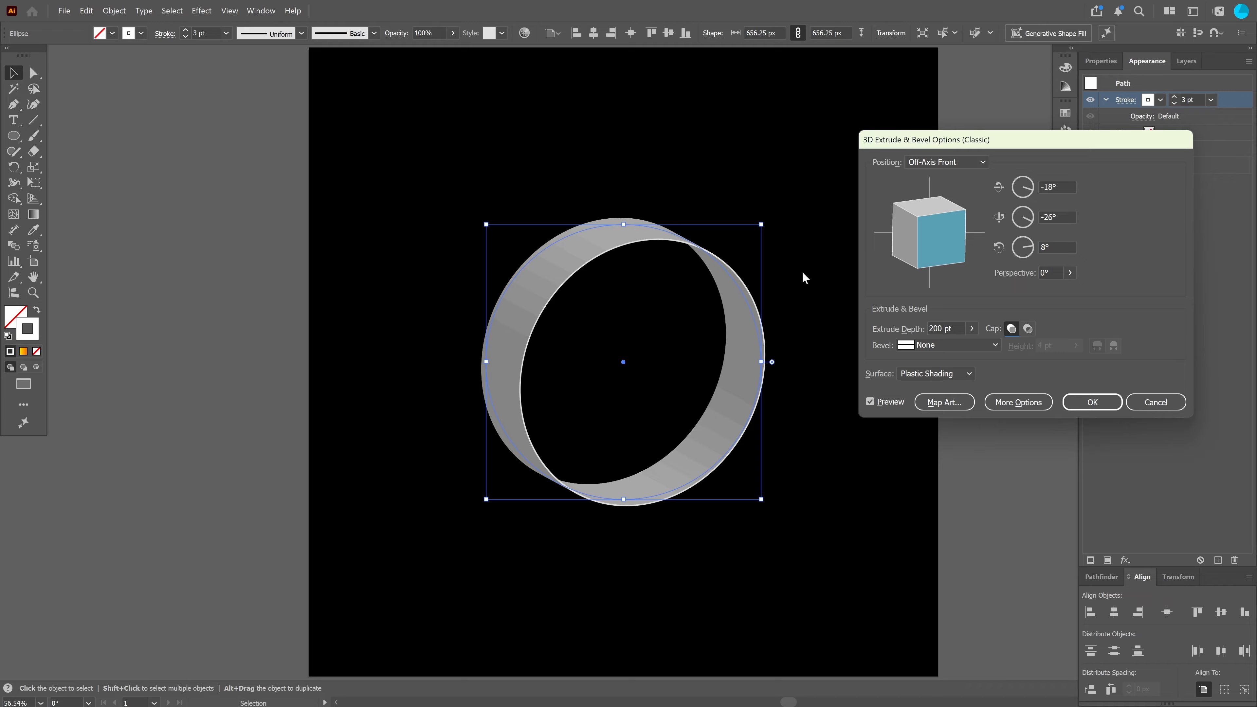
# Rotate the extruded ring to -114°, -10° and 9°, and open its Map Art settings to view the available symbols
pyautogui.moveTo(943, 213)
pyautogui.mouseDown()
pyautogui.moveTo(942, 245)
pyautogui.moveTo(920, 235)
pyautogui.moveTo(935, 208)
pyautogui.moveTo(947, 269)
pyautogui.mouseUp()
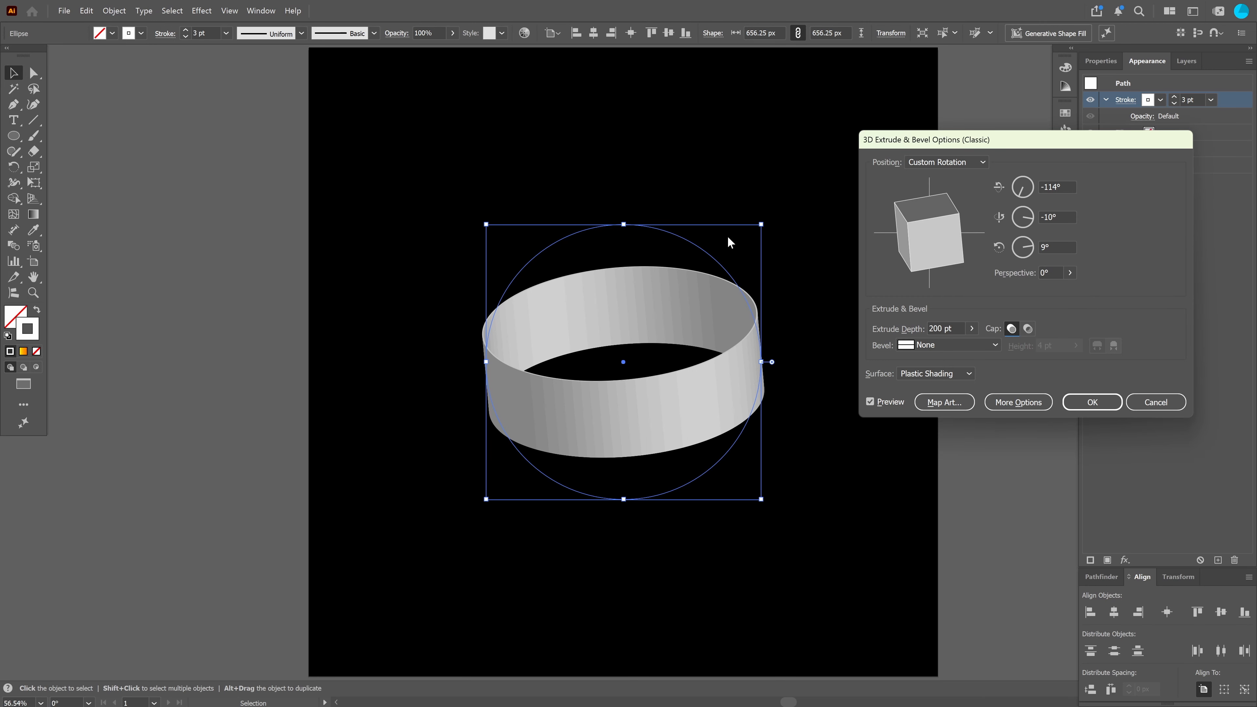
pyautogui.click(943, 403)
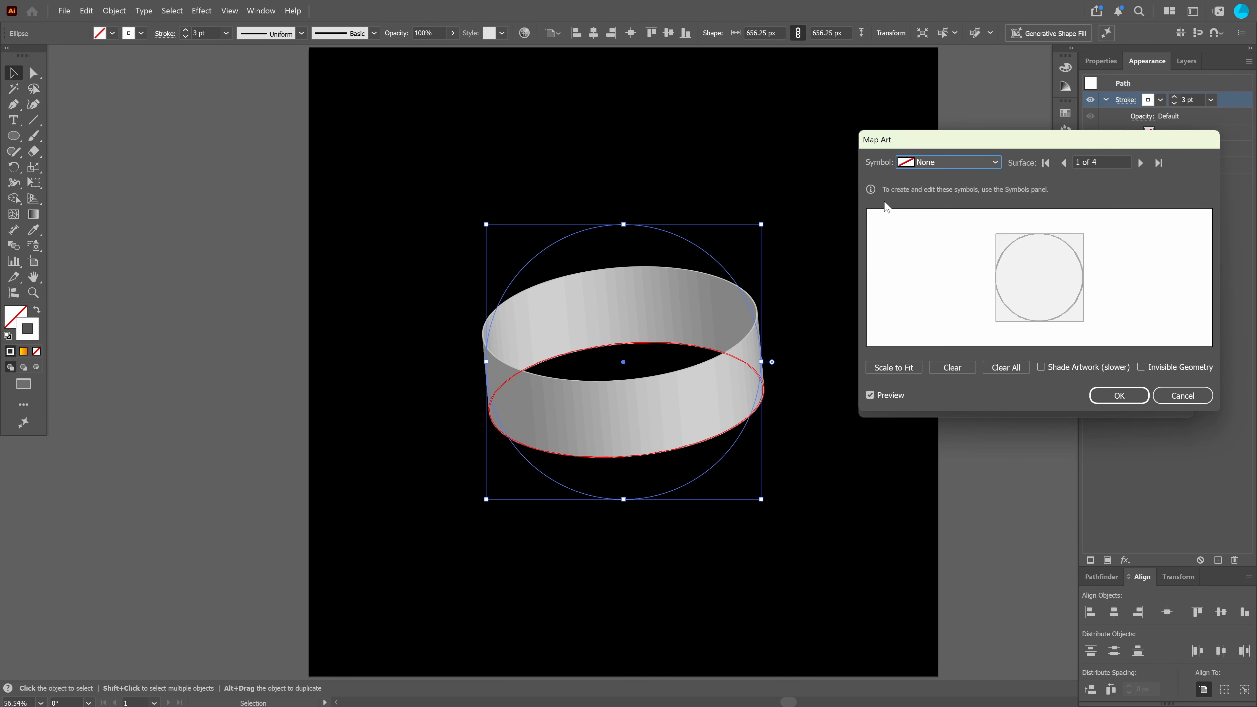
pyautogui.click(978, 162)
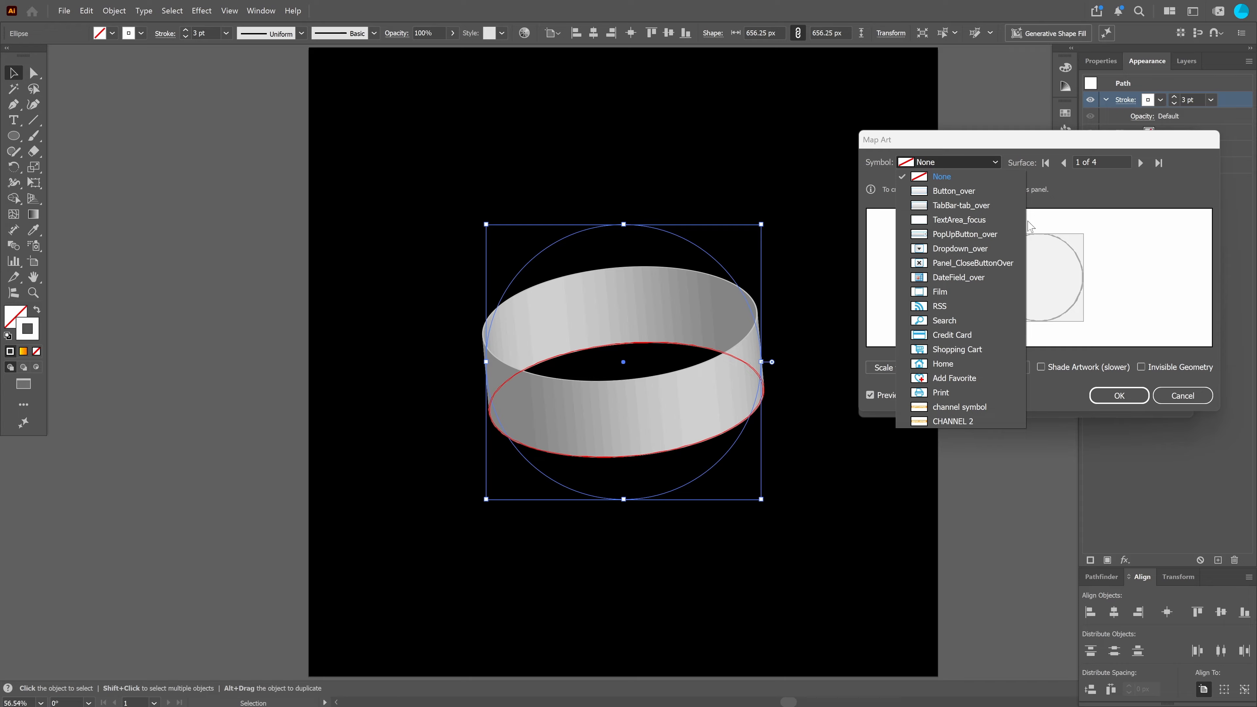
pyautogui.click(1071, 200)
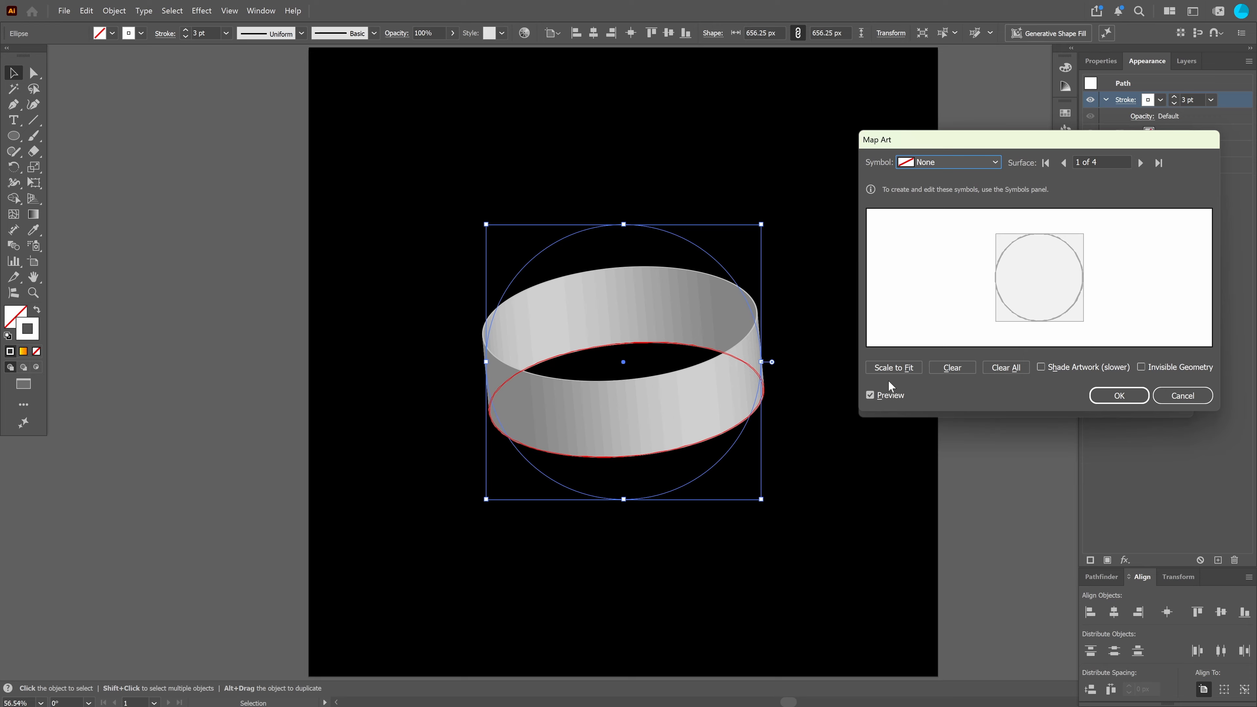
# Map the channel symbol onto surface 3 of 4 of the ring and scale it to fit
pyautogui.click(1140, 162)
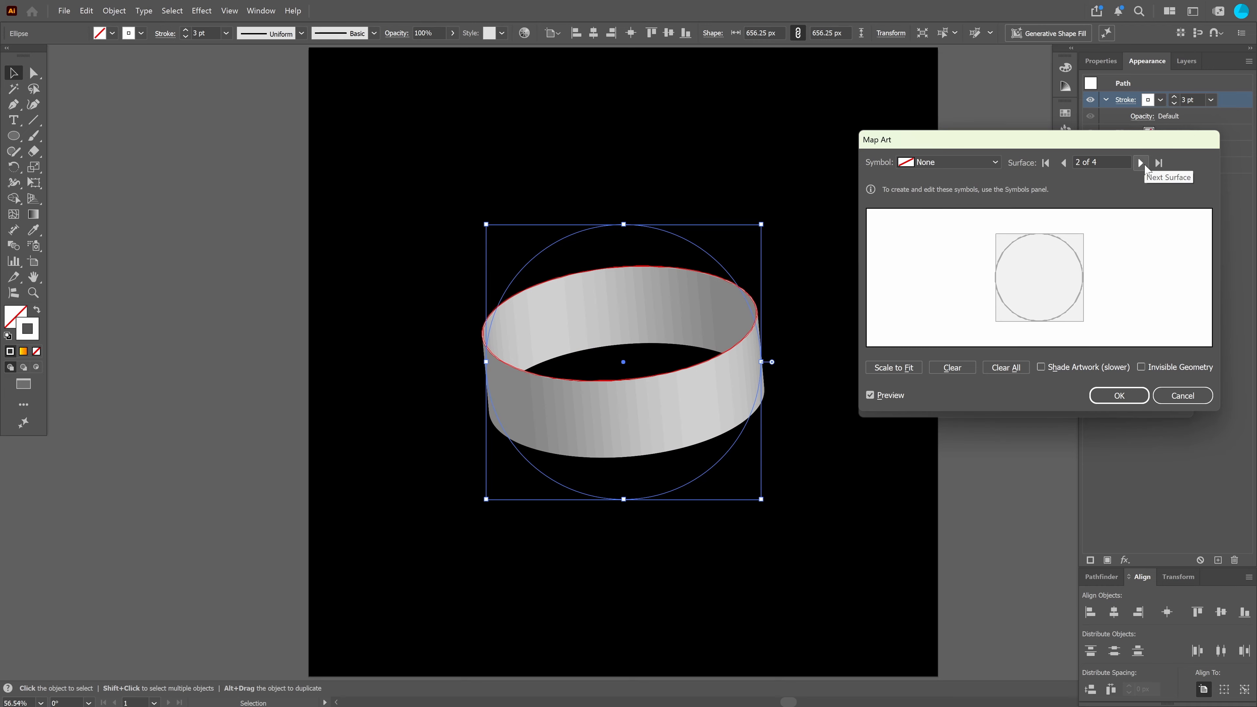
pyautogui.click(1141, 162)
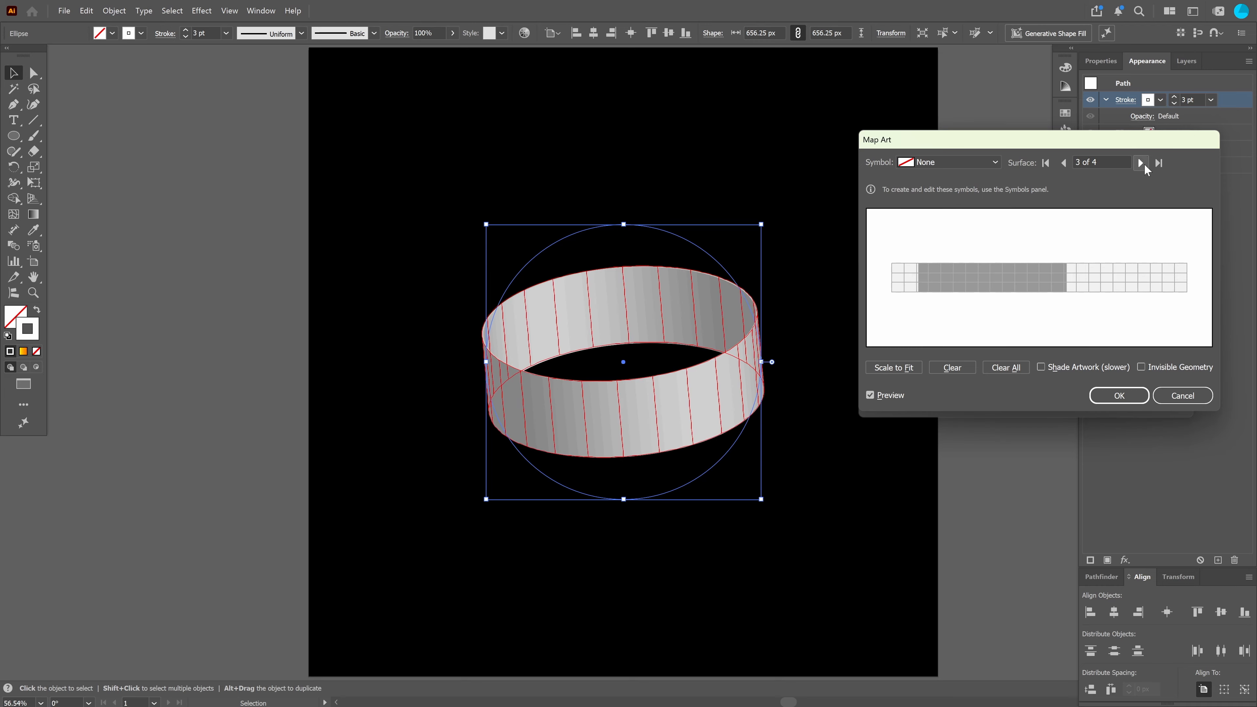
pyautogui.click(1142, 163)
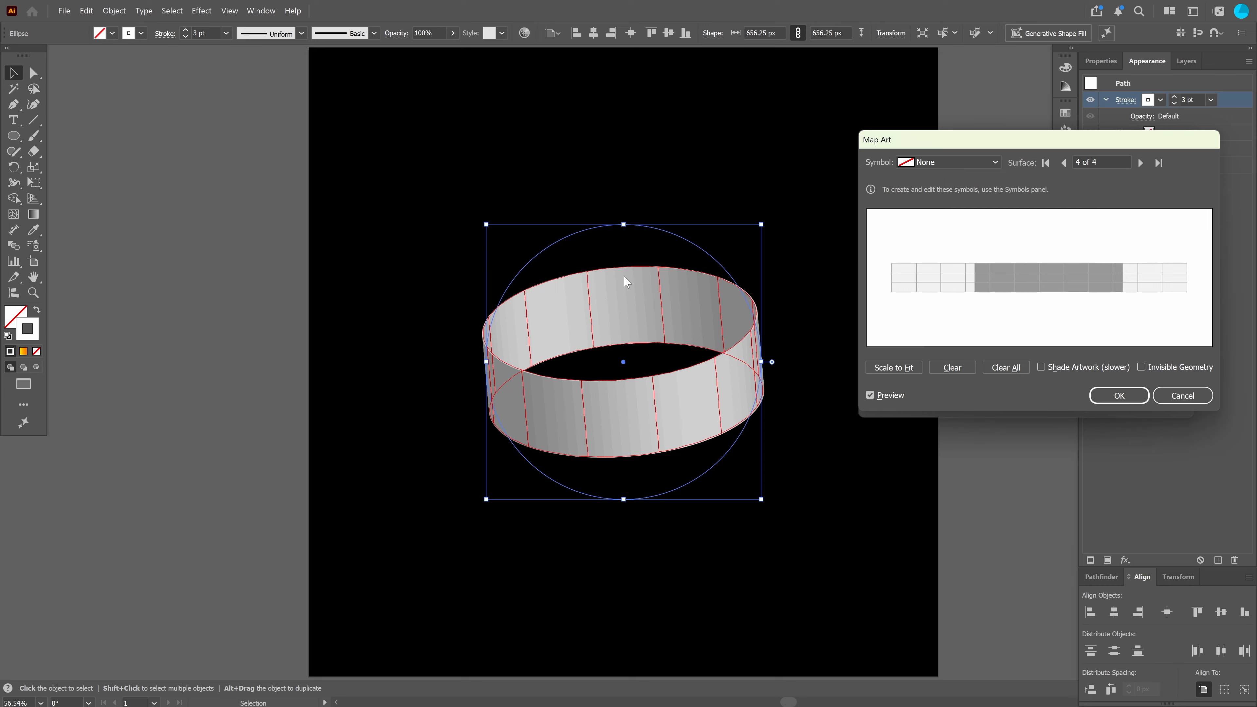
pyautogui.click(1064, 163)
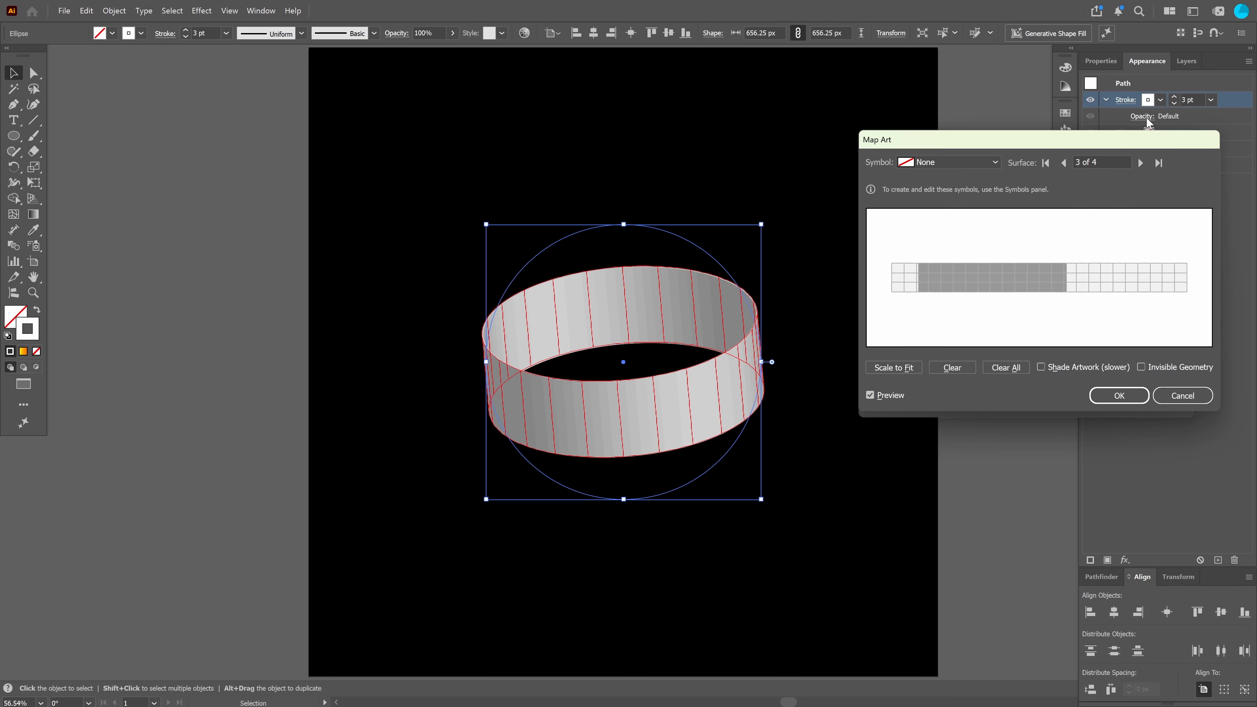
pyautogui.click(1141, 163)
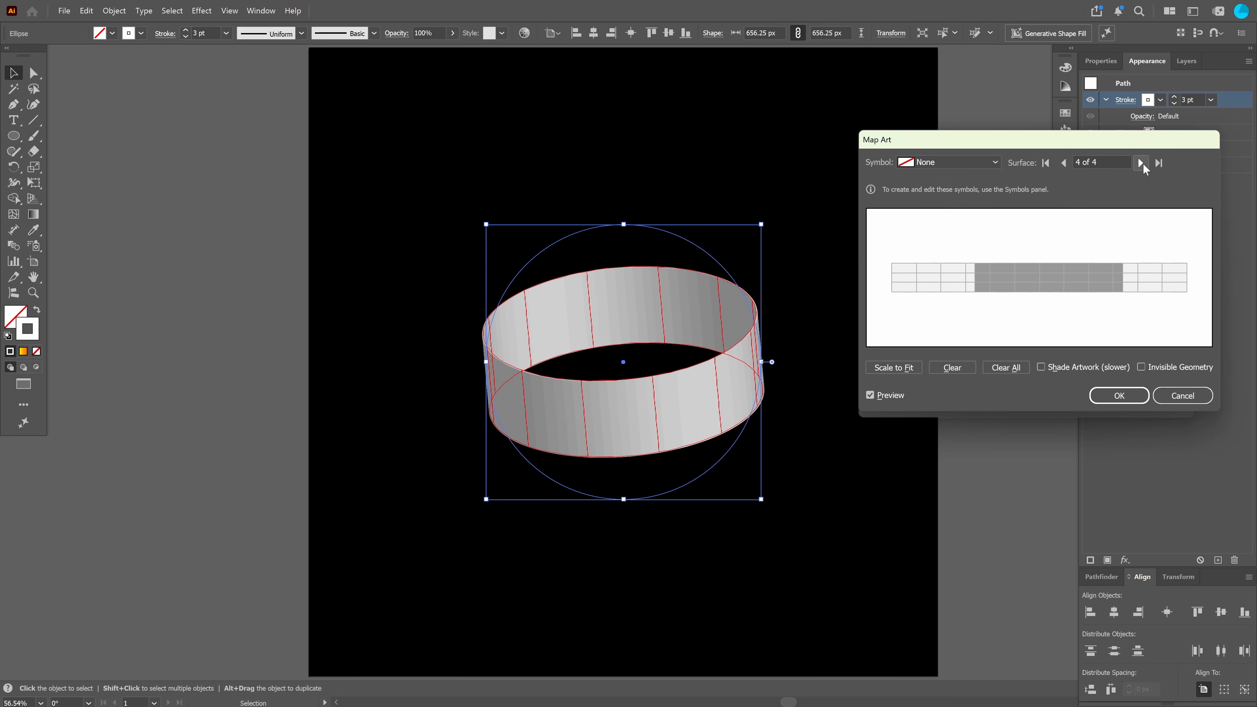
pyautogui.click(1062, 166)
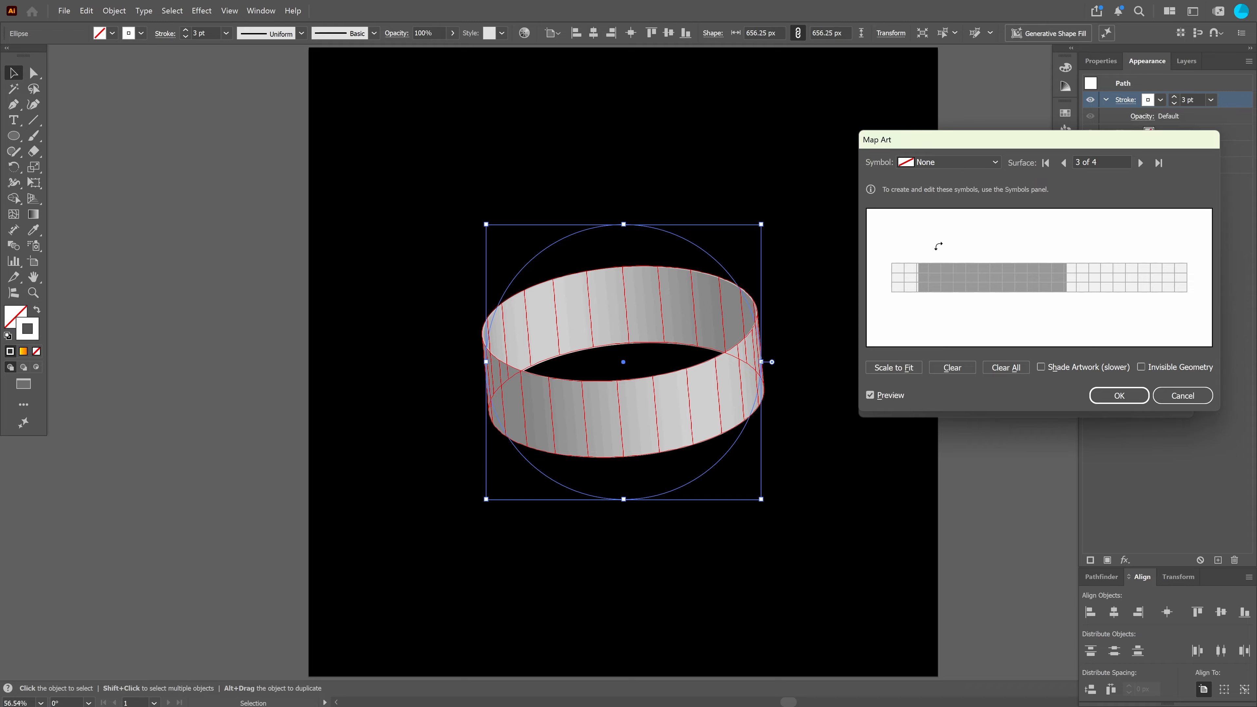
pyautogui.click(994, 163)
pyautogui.click(956, 406)
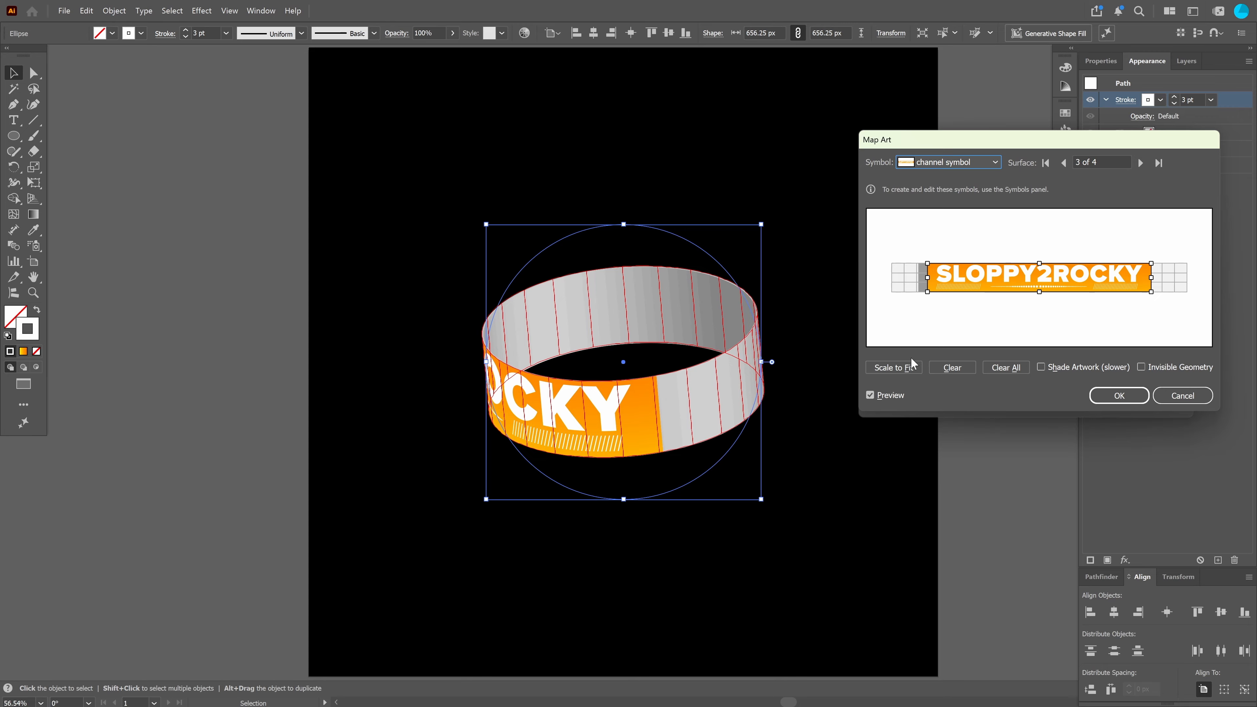
pyautogui.click(907, 371)
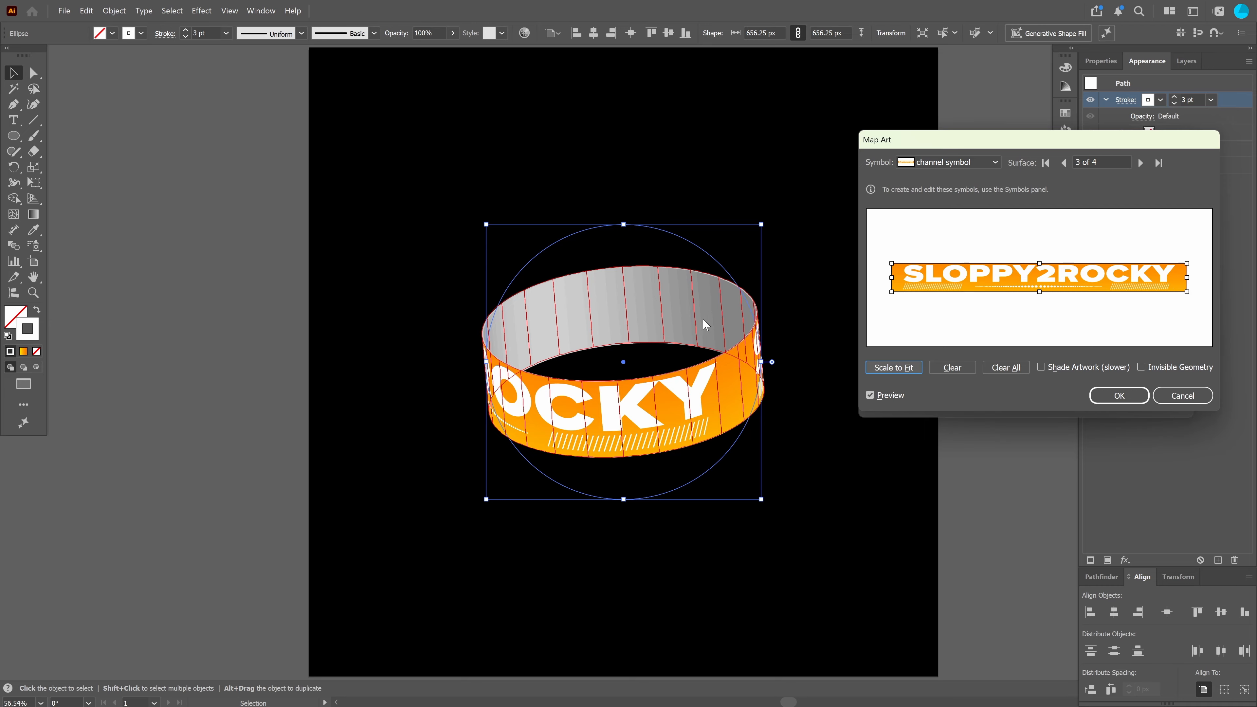
pyautogui.click(1141, 163)
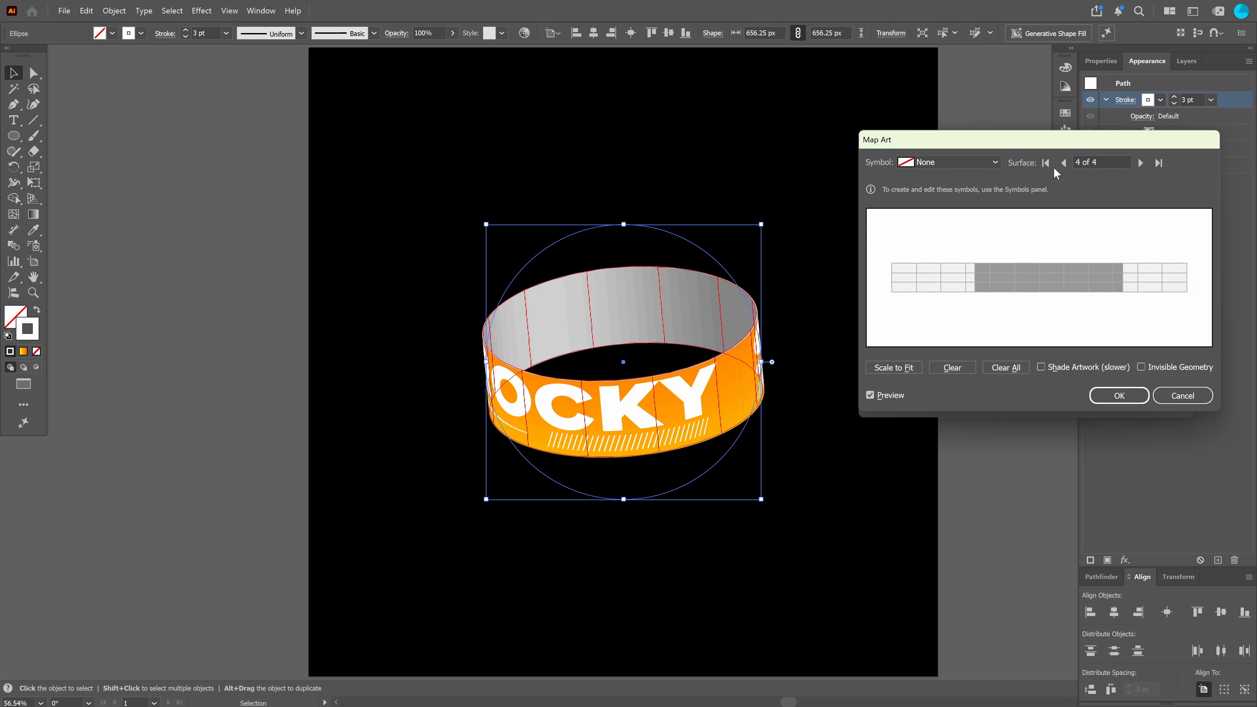
pyautogui.click(1063, 163)
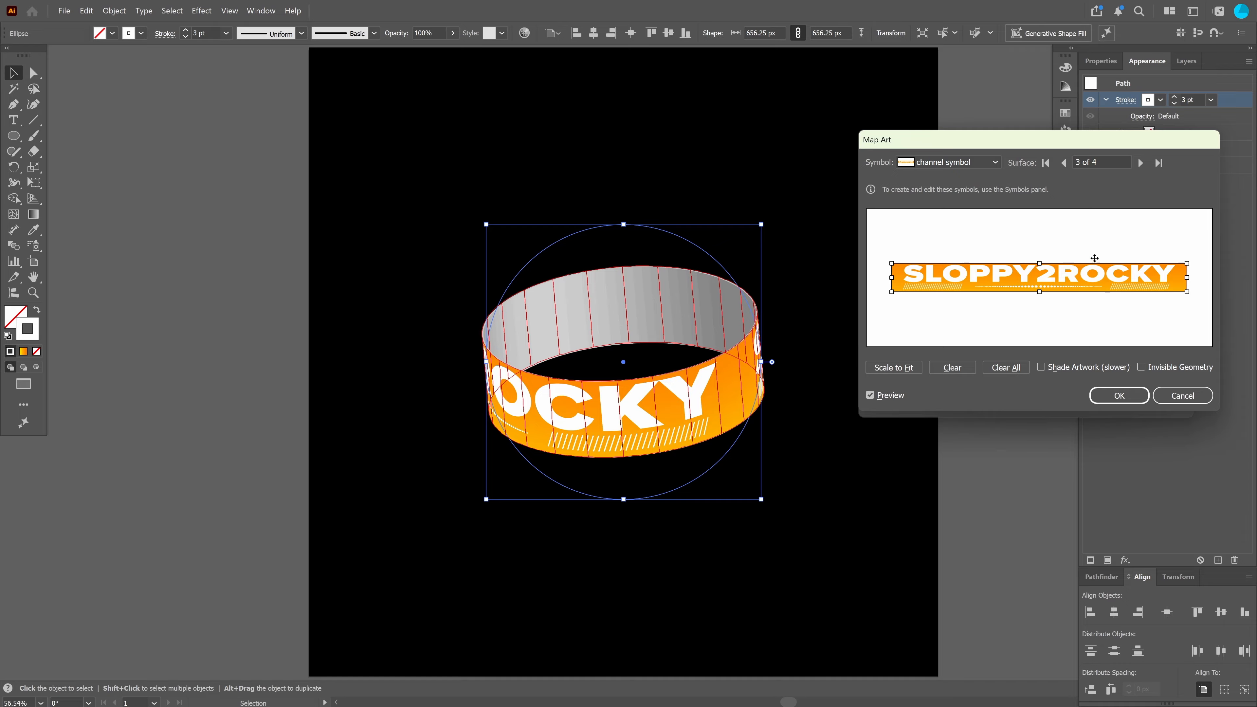
# Enable Invisible Geometry for the mapped art, and apply the 3D effect with the ring rotated to -108°, -37° and 19°
pyautogui.moveTo(1039, 140); pyautogui.dragTo(976, 145)
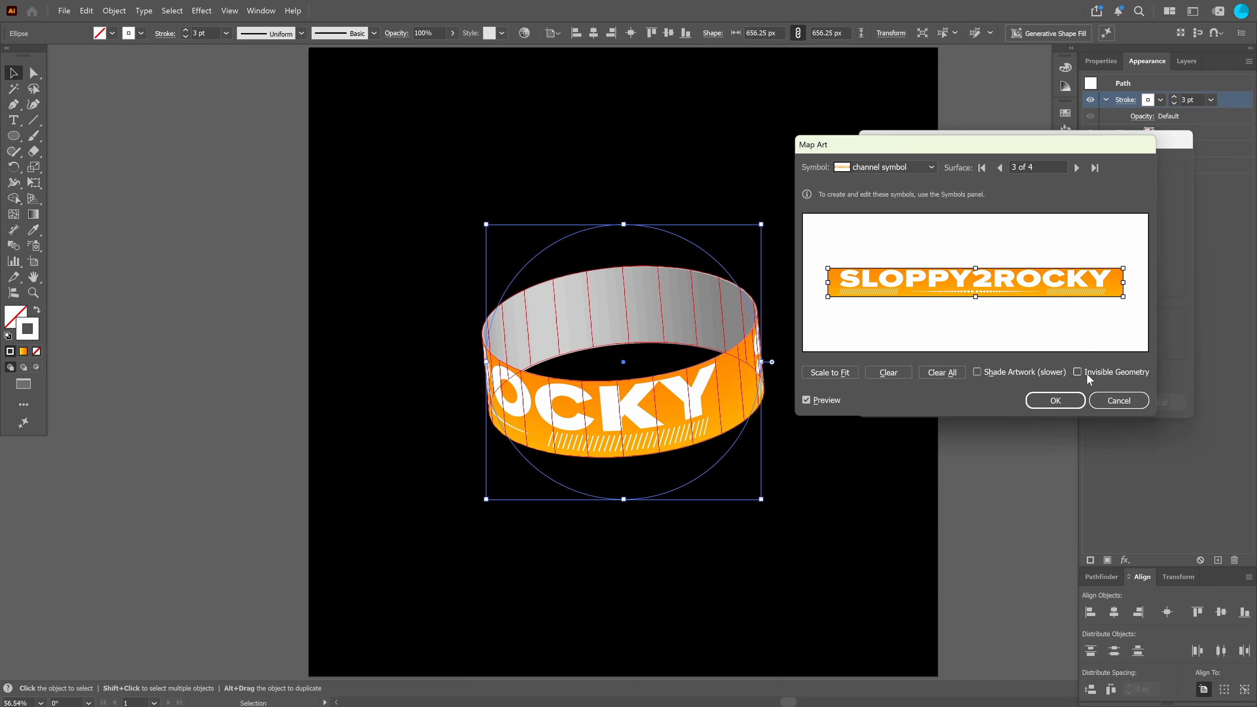
pyautogui.click(1077, 372)
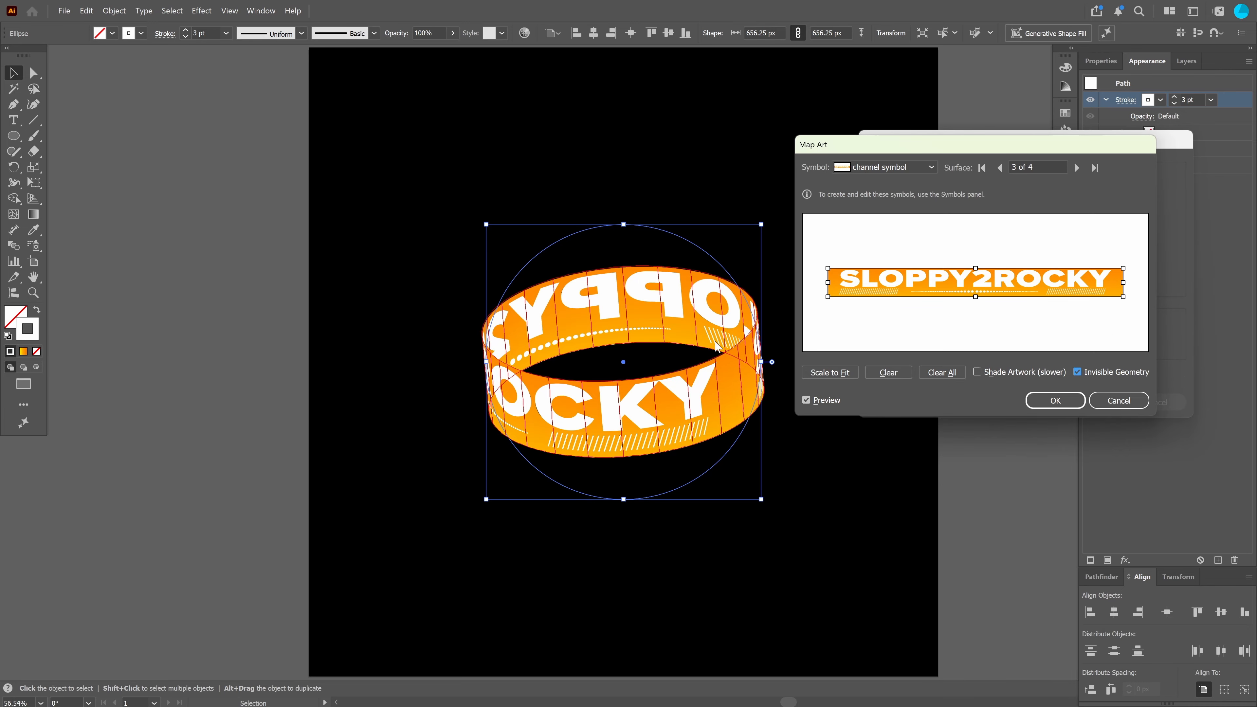
pyautogui.click(1054, 402)
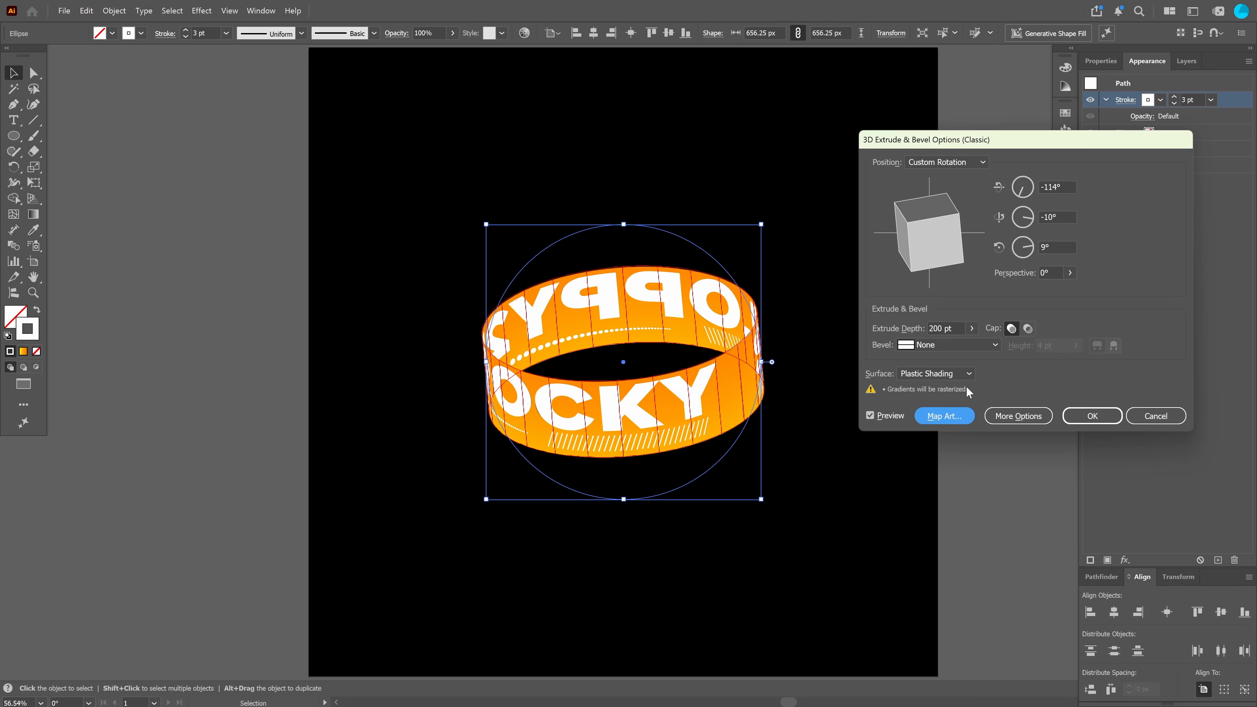
pyautogui.moveTo(956, 230); pyautogui.dragTo(927, 253)
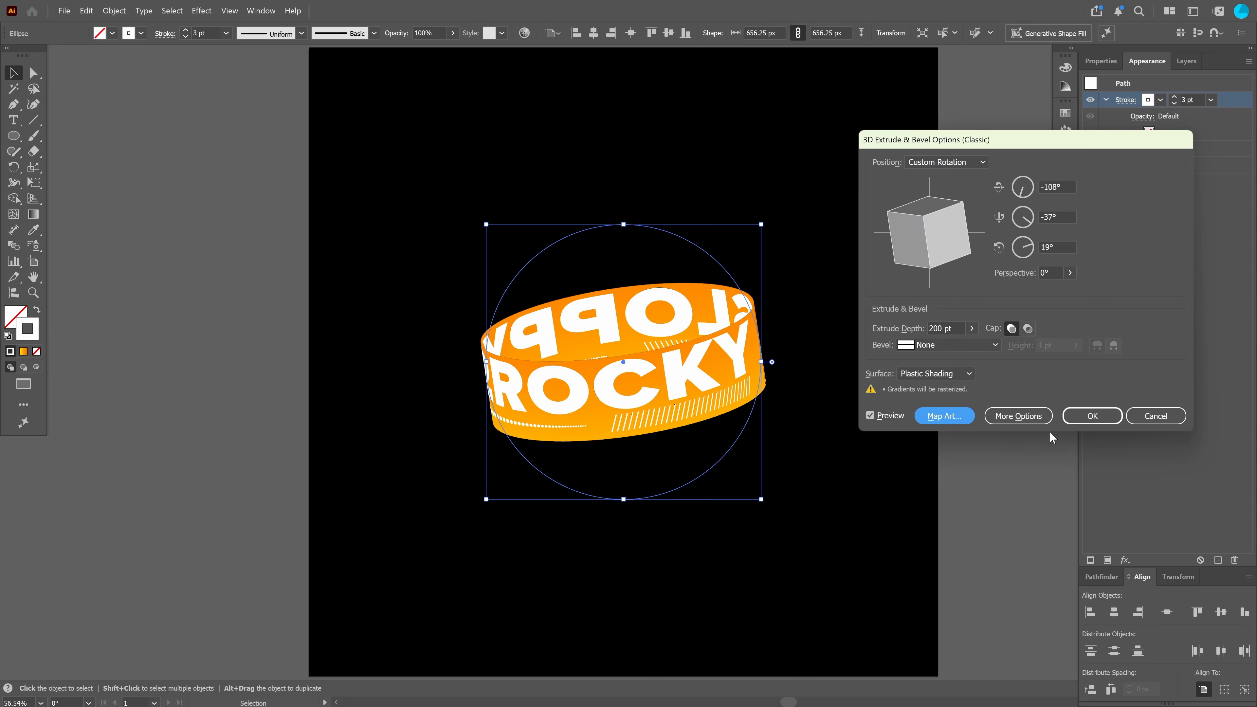
pyautogui.click(1082, 417)
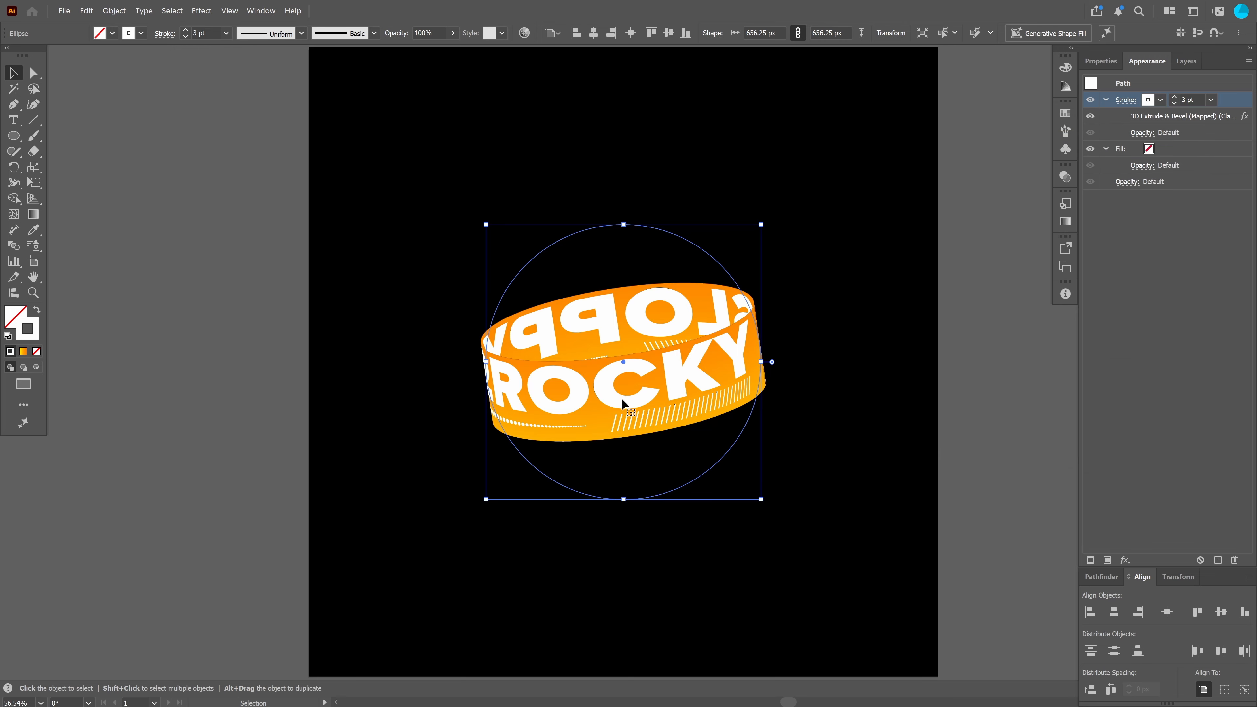
# Duplicate the mapped ring so two are on the artboard, and clear all mapped art from the upper one
pyautogui.moveTo(631, 406); pyautogui.dragTo(625, 310)
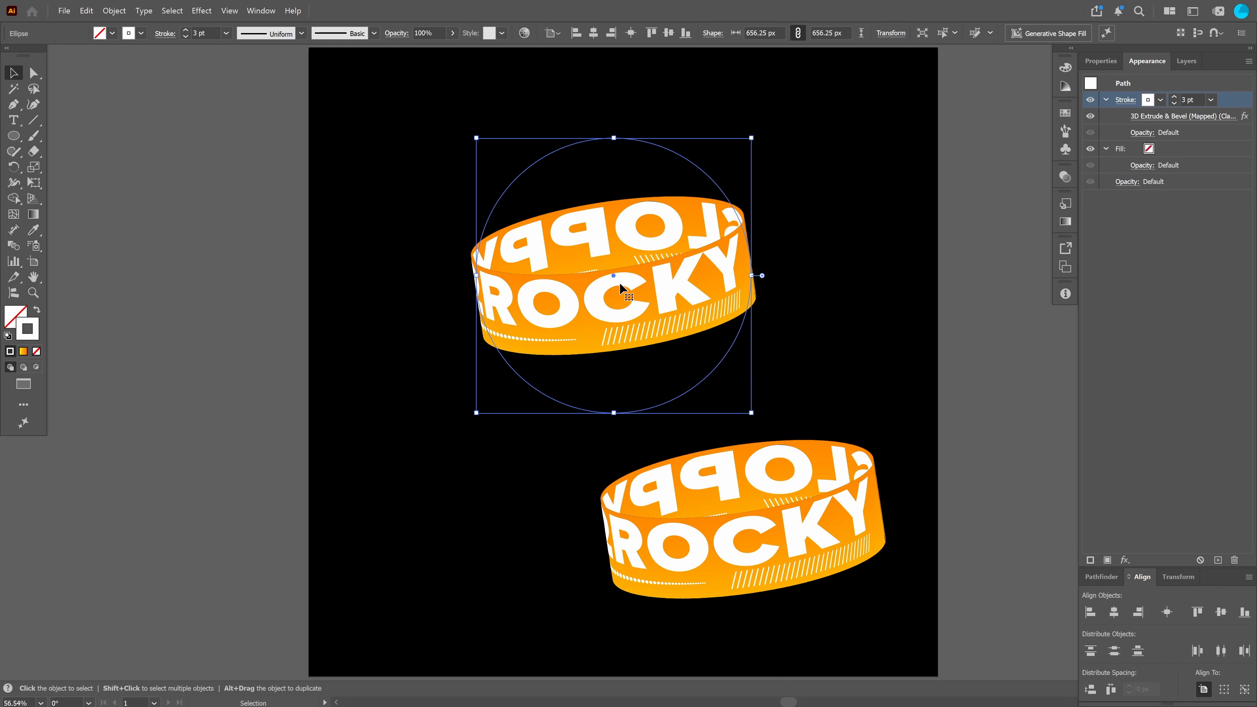
pyautogui.click(1157, 117)
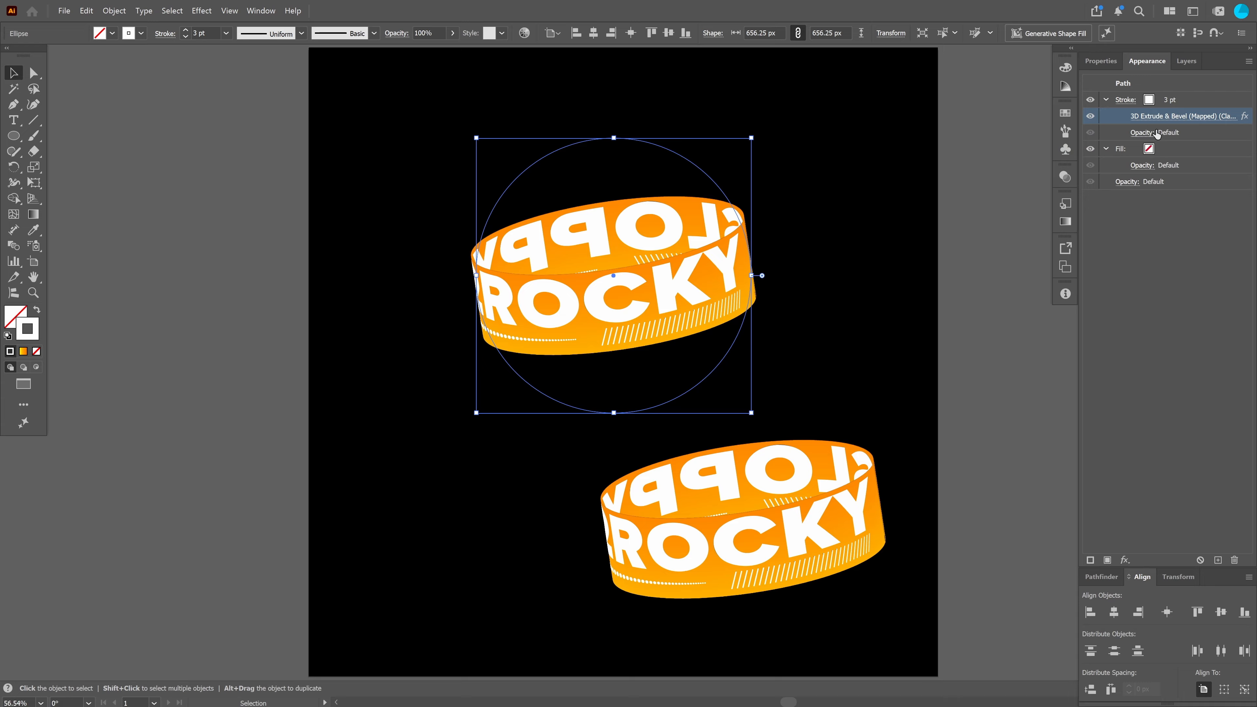
pyautogui.click(1179, 118)
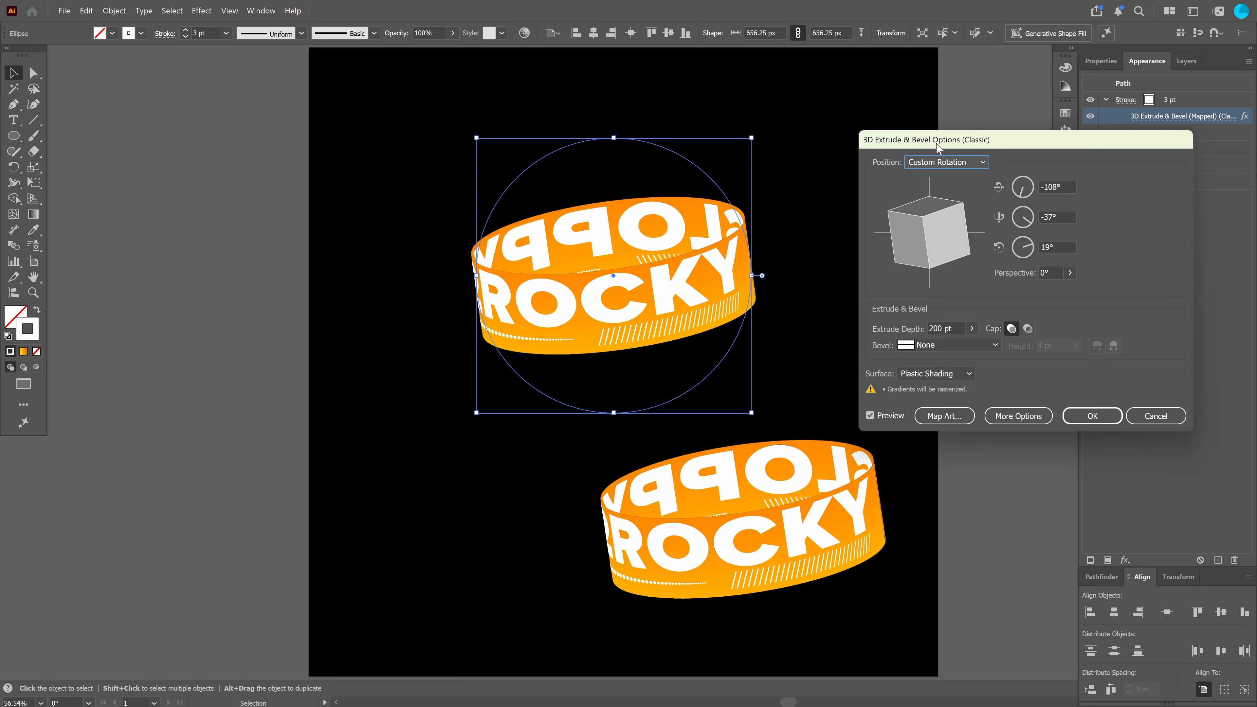
pyautogui.moveTo(937, 144); pyautogui.dragTo(869, 113)
pyautogui.click(891, 386)
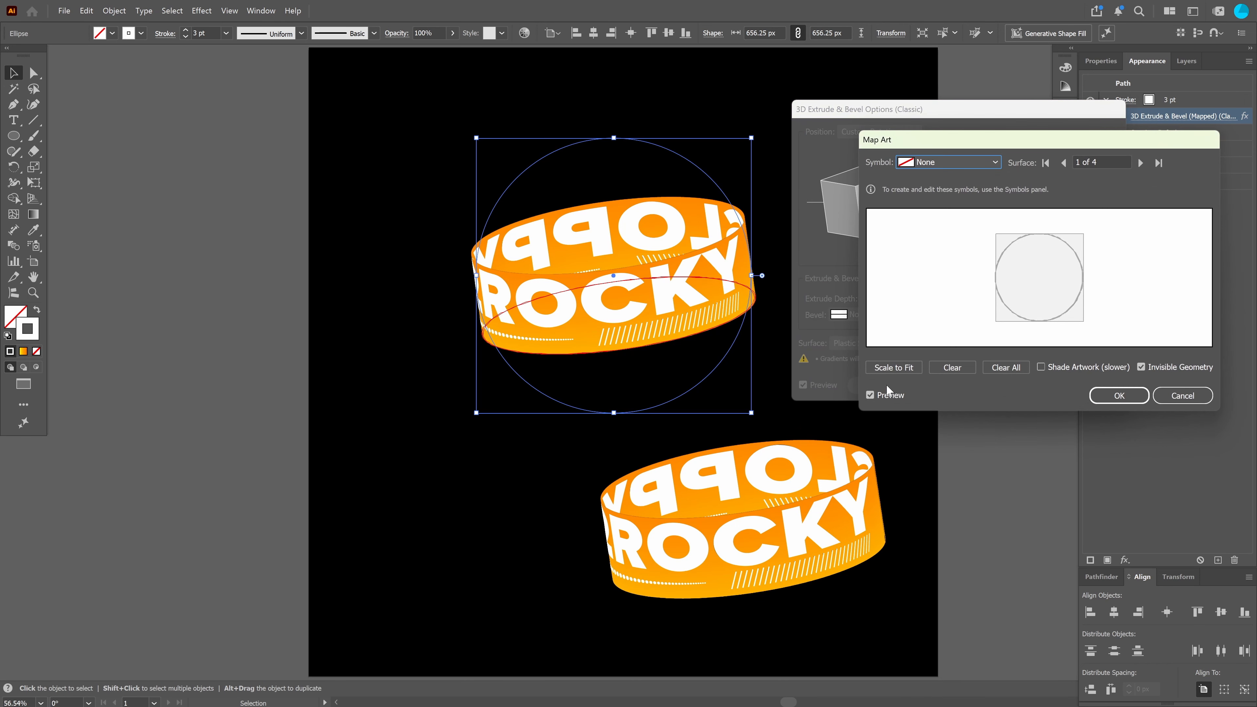
pyautogui.click(1141, 164)
pyautogui.click(1142, 163)
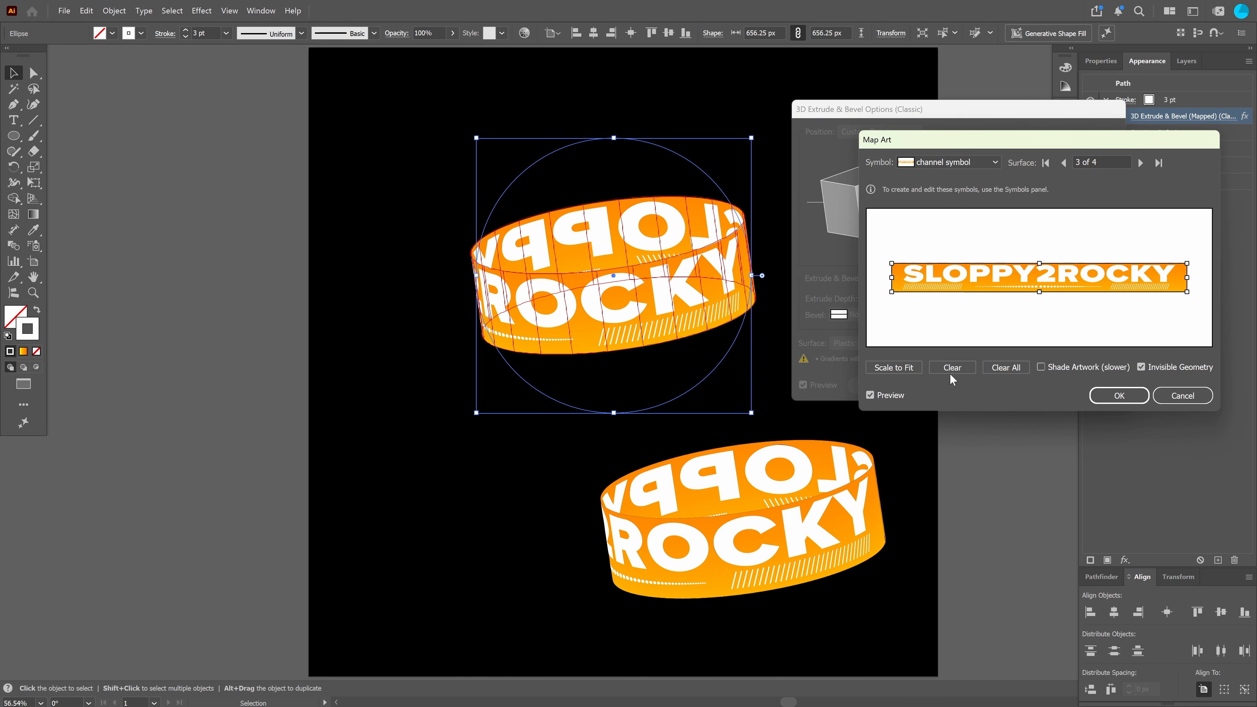
pyautogui.click(1009, 366)
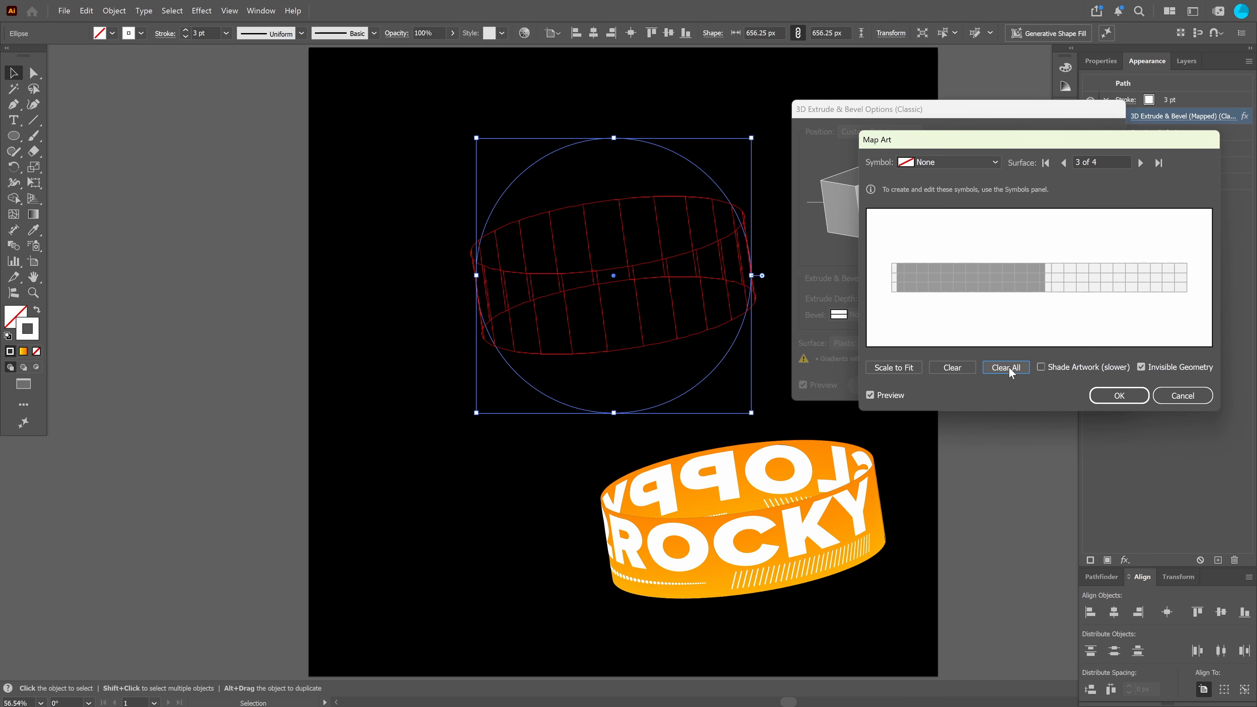
# Map the CHANNEL 2 symbol onto surface 3 of the upper ring, scale it to fit, and apply the effect
pyautogui.click(989, 163)
pyautogui.click(948, 422)
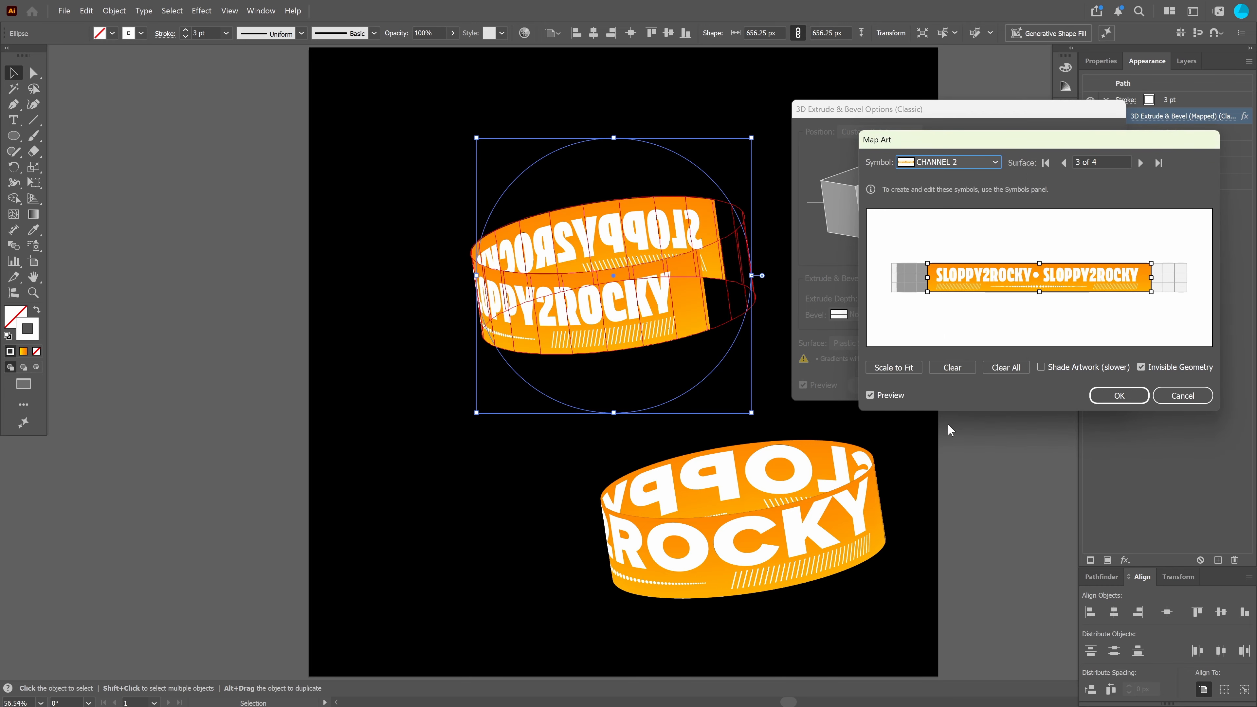
pyautogui.click(901, 375)
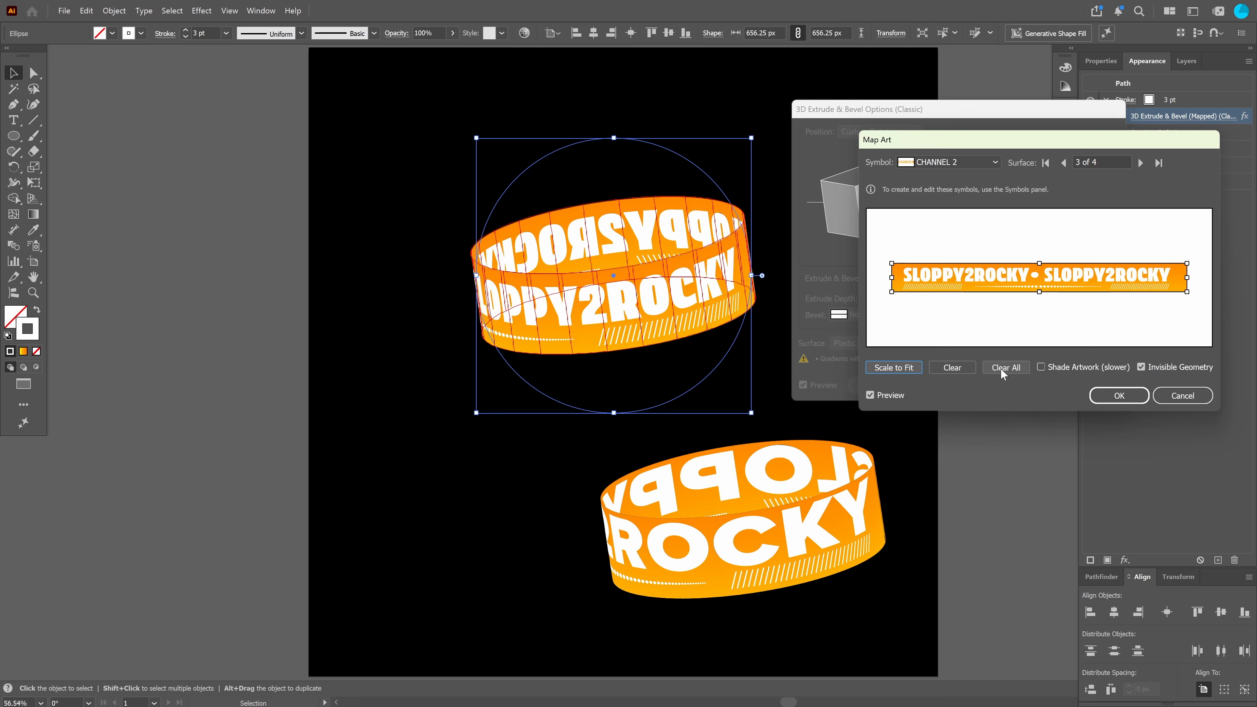
pyautogui.click(1118, 400)
pyautogui.click(1024, 385)
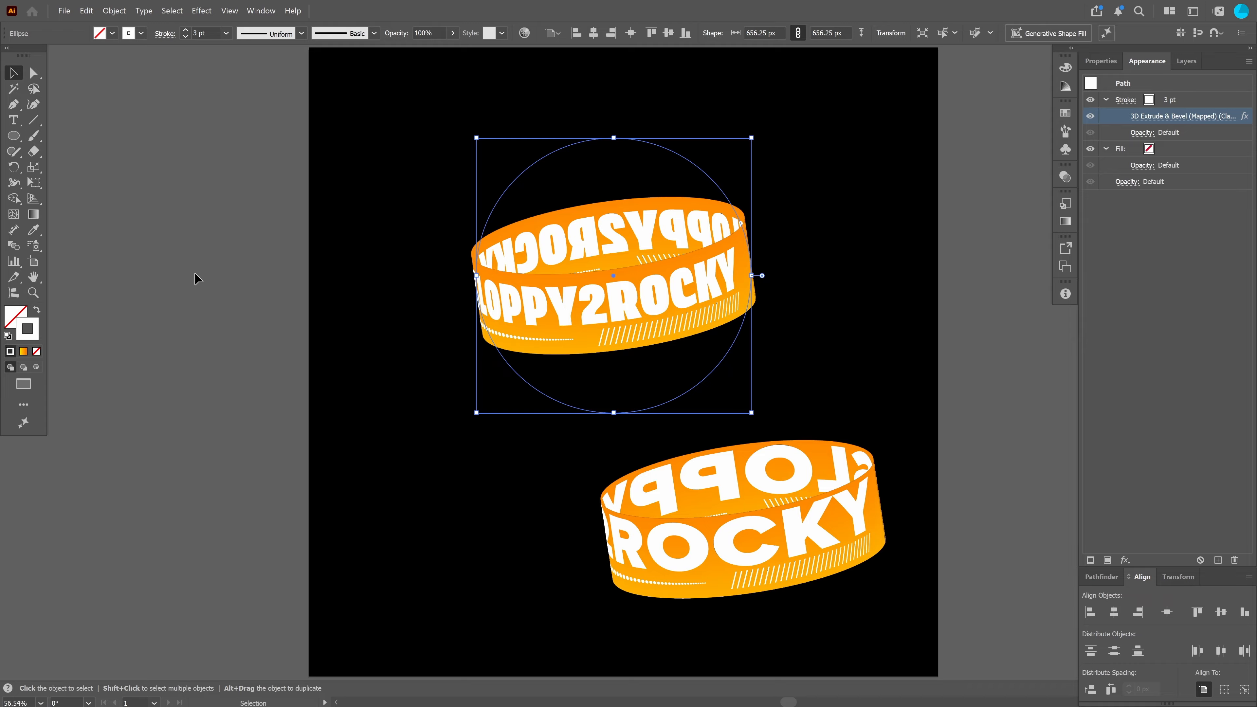
# Arrange the two rings one above the other near the middle of the artboard
pyautogui.click(185, 292)
pyautogui.moveTo(740, 515); pyautogui.dragTo(620, 460)
pyautogui.moveTo(625, 295); pyautogui.dragTo(621, 248)
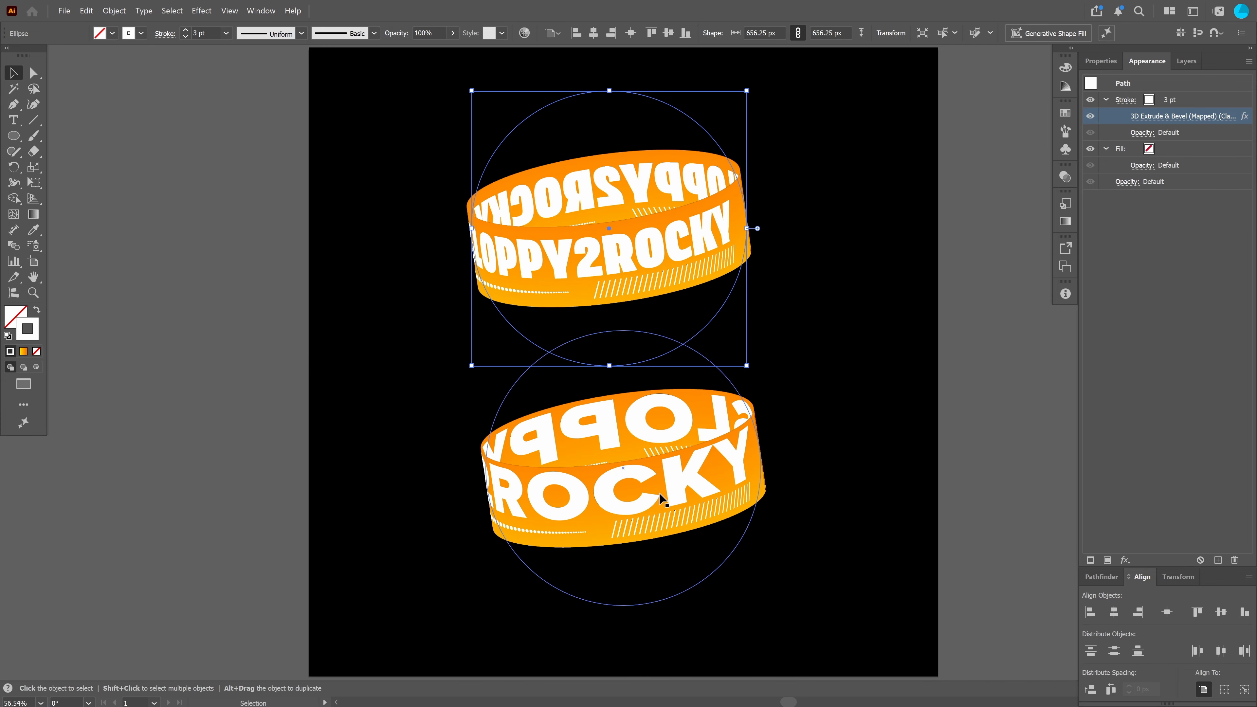
pyautogui.moveTo(660, 493); pyautogui.dragTo(674, 458)
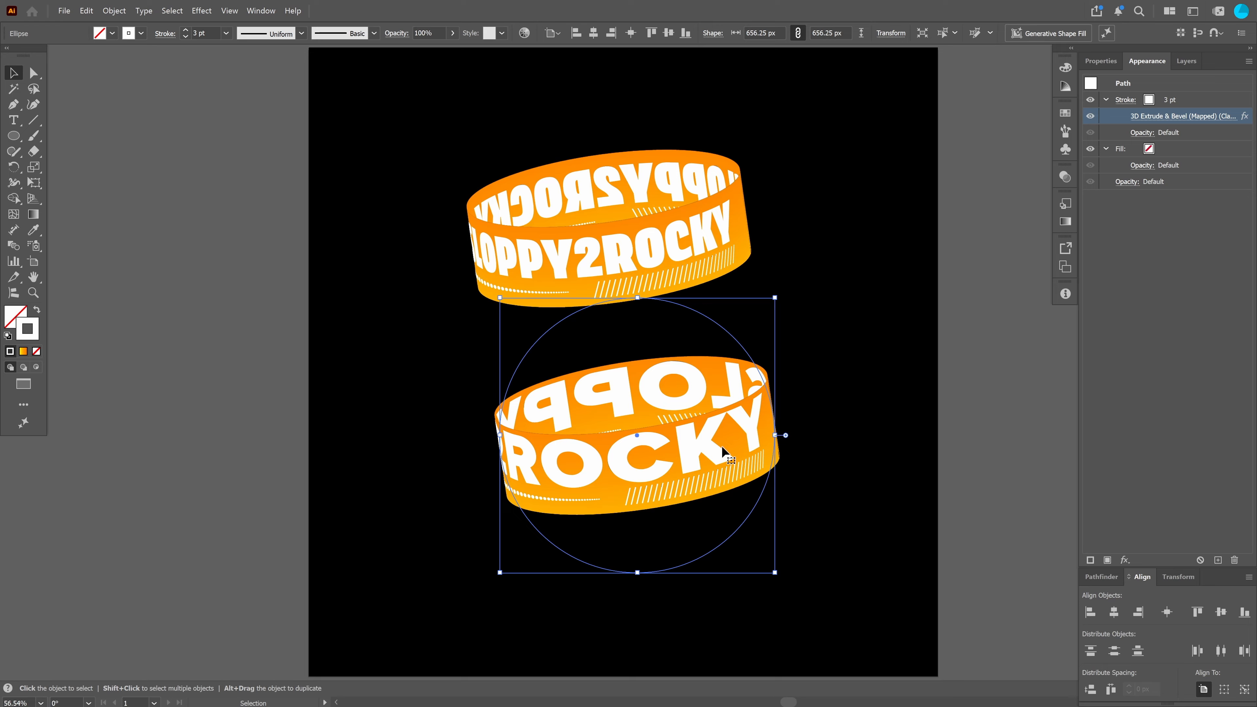
# Delete the lower ring with the channel symbol and move the CHANNEL 2 ring off the artboard to its left
pyautogui.moveTo(723, 446); pyautogui.dragTo(222, 506)
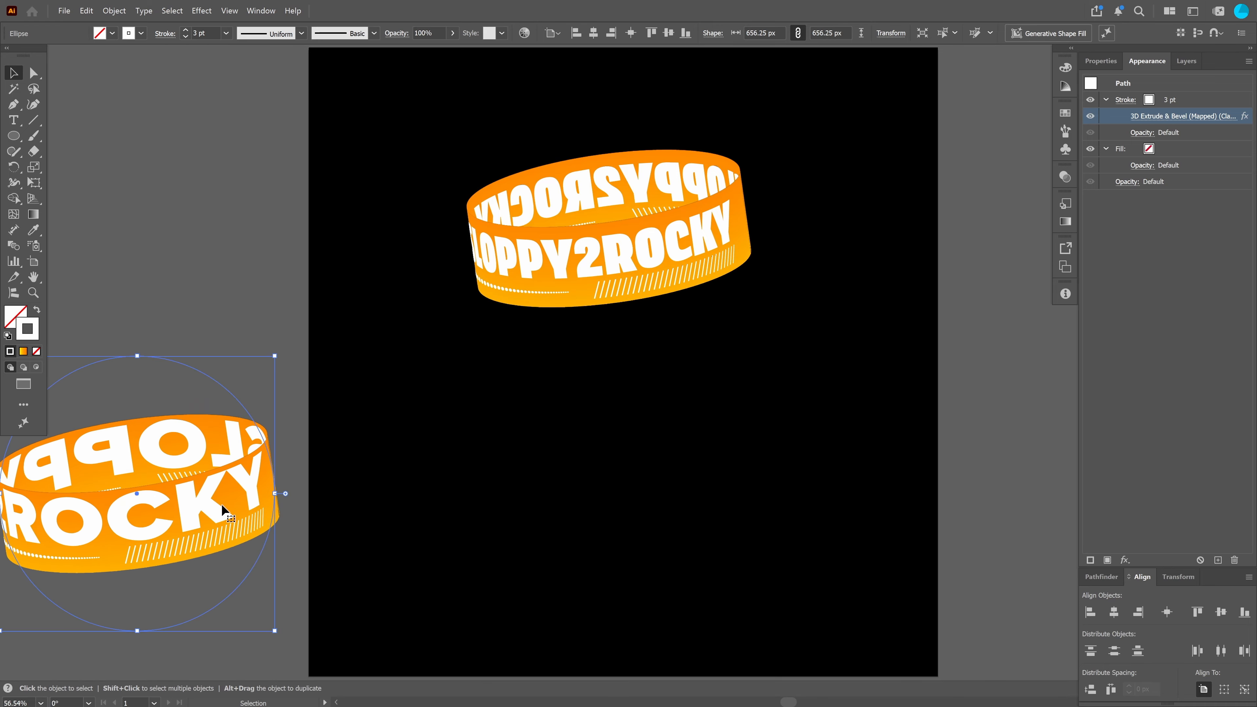
pyautogui.press('Delete')
pyautogui.moveTo(617, 258); pyautogui.dragTo(125, 479)
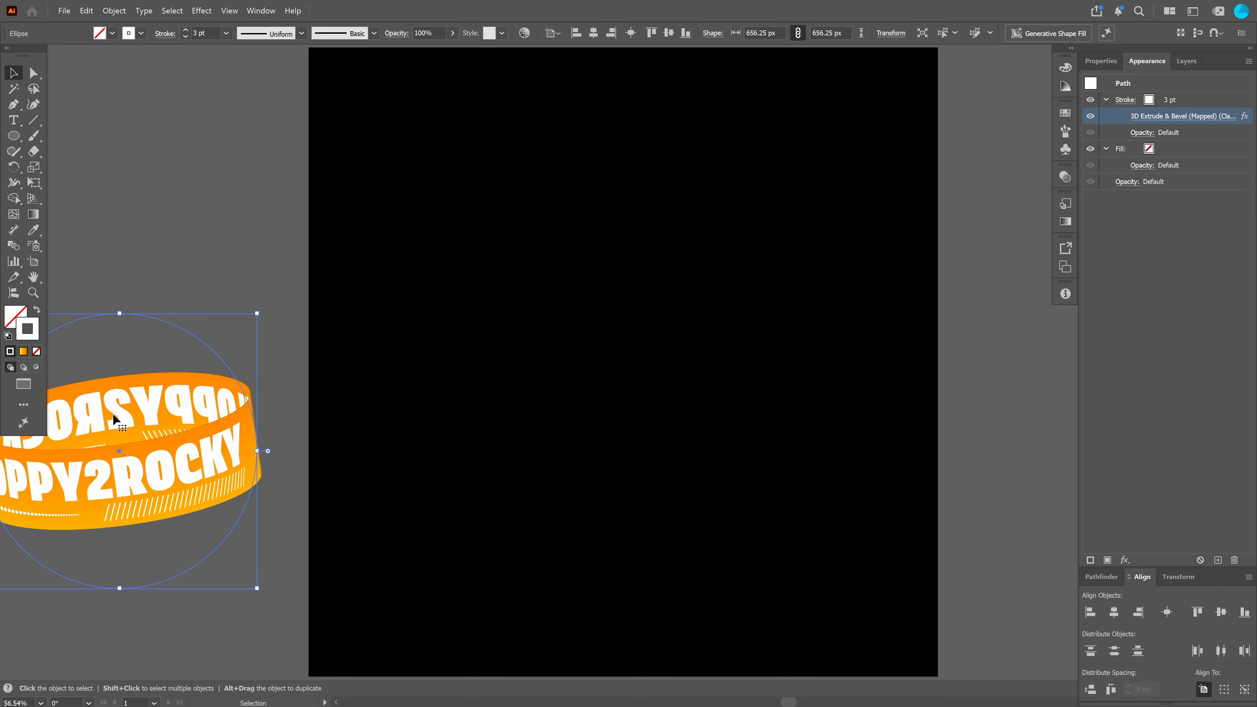
# Draw a new white circle outline without fill, about 791 px in diameter, centered on the artboard
pyautogui.click(13, 136)
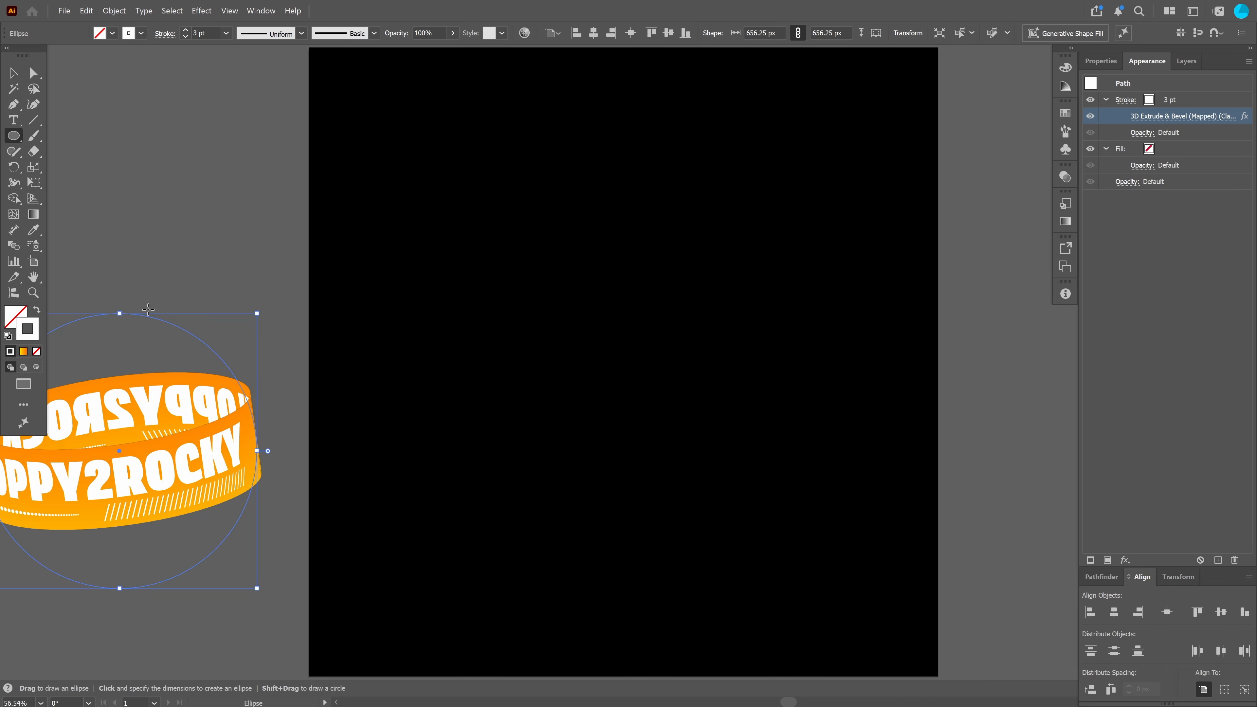
pyautogui.moveTo(610, 281); pyautogui.dragTo(743, 446)
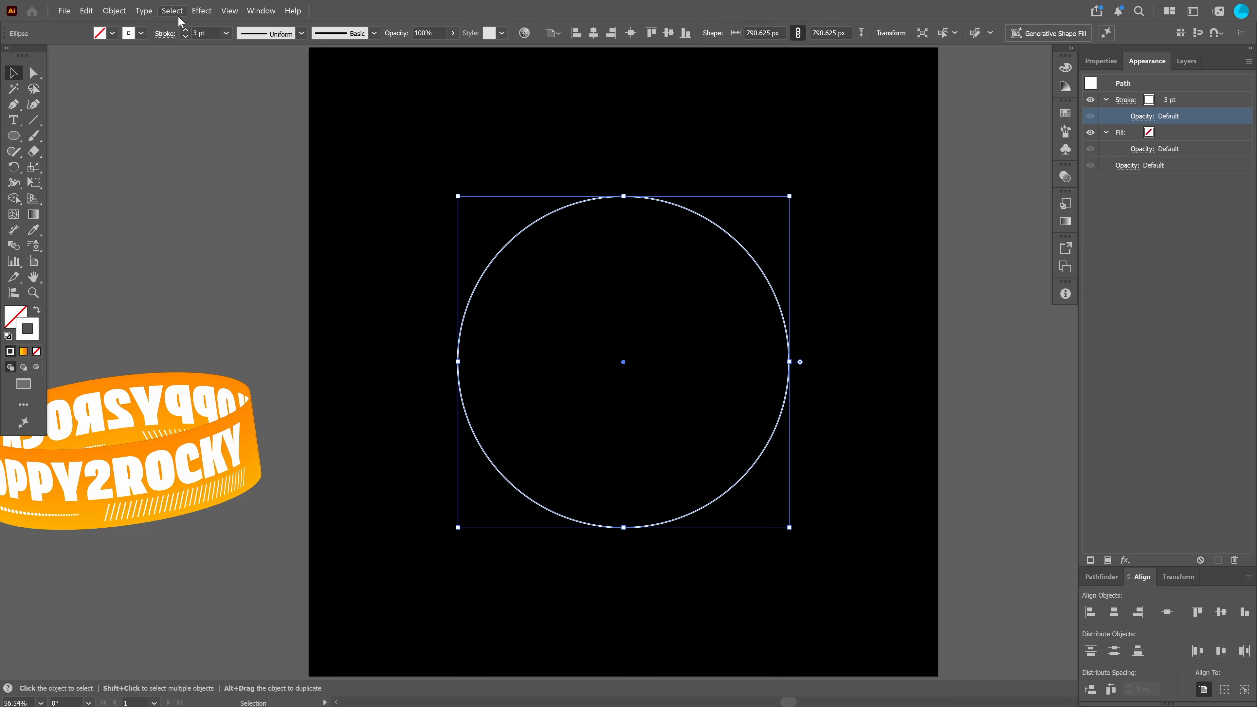
pyautogui.click(200, 12)
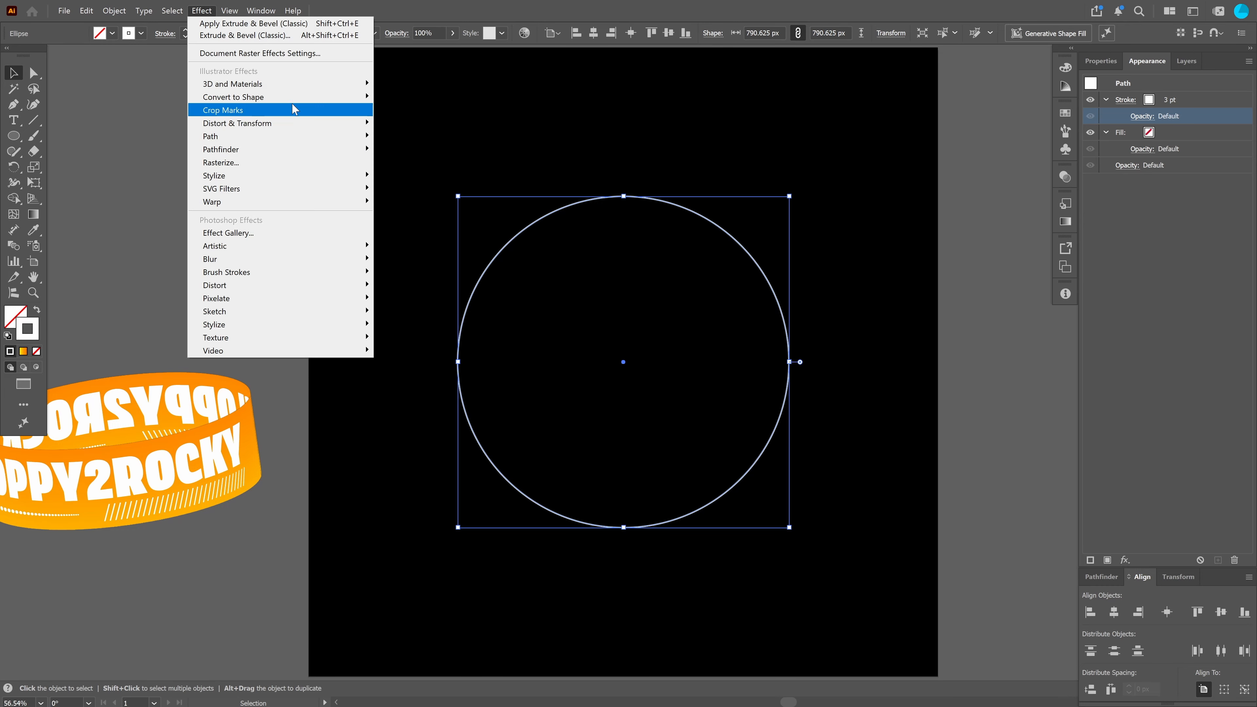
pyautogui.moveTo(330, 85)
pyautogui.moveTo(448, 158)
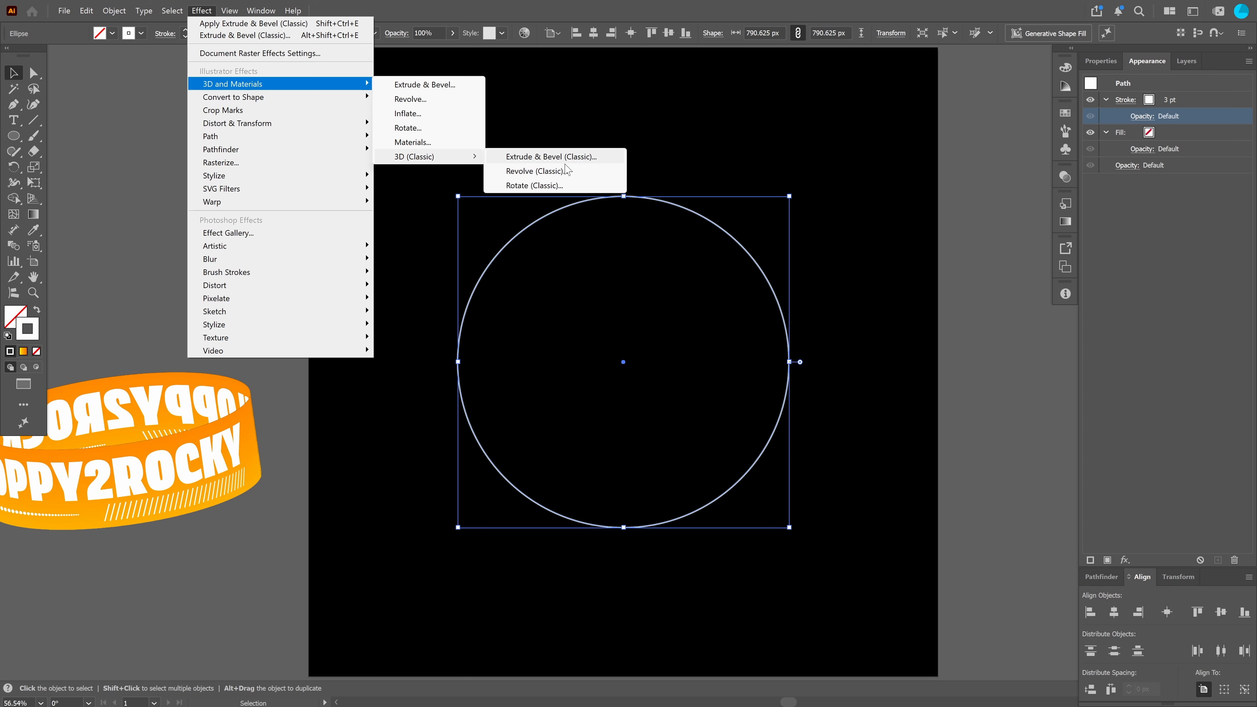
pyautogui.click(544, 172)
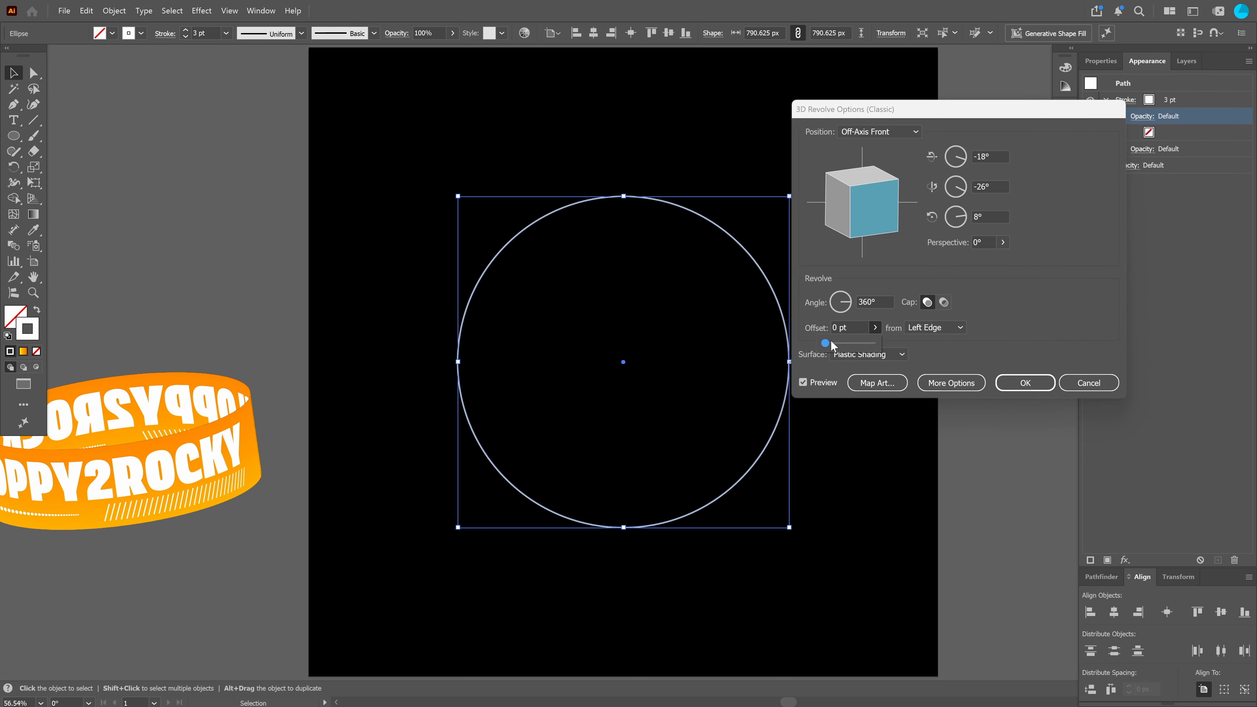
pyautogui.moveTo(827, 343); pyautogui.dragTo(832, 344)
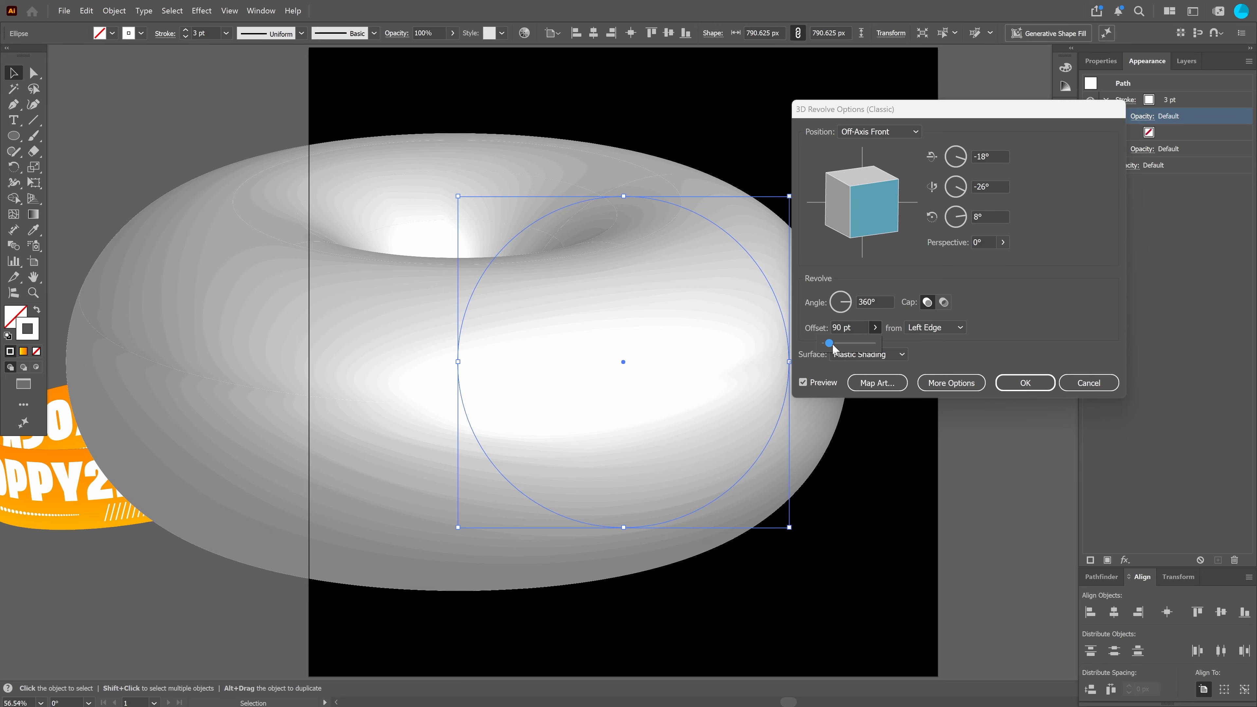
pyautogui.click(922, 329)
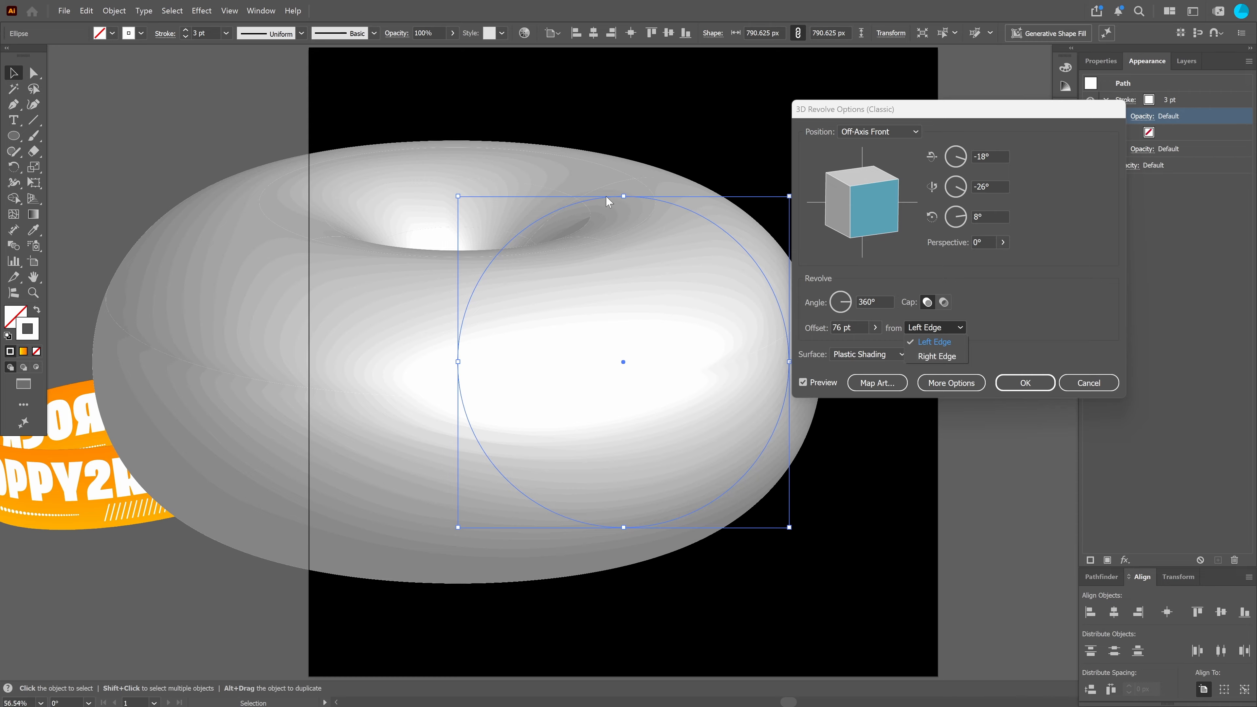
pyautogui.moveTo(886, 105); pyautogui.dragTo(935, 126)
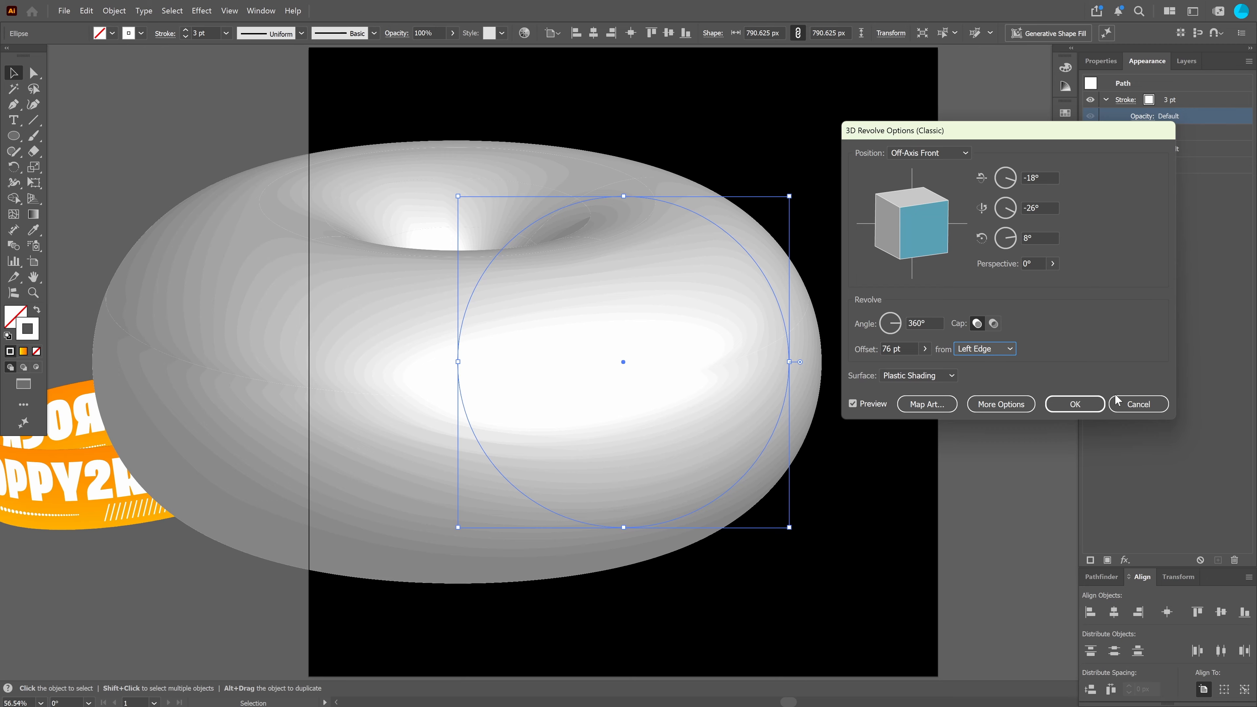
pyautogui.click(1131, 403)
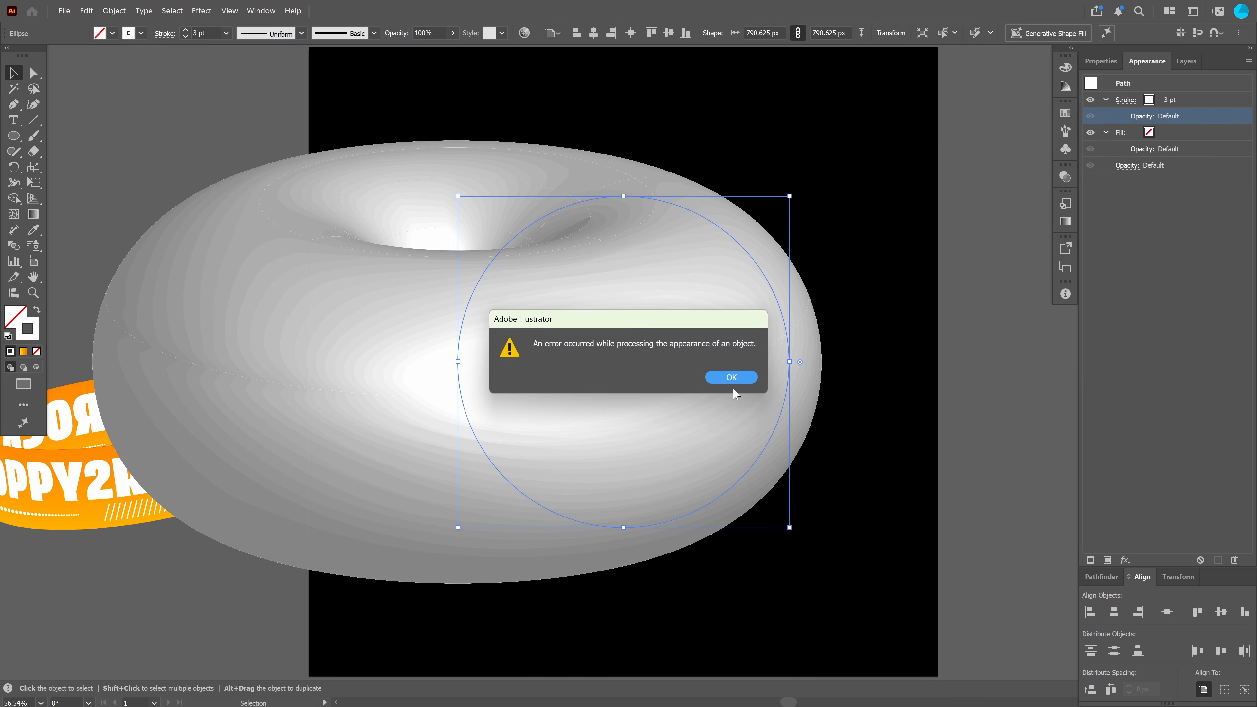
pyautogui.click(739, 380)
# Delete the large circle and draw a smaller unfilled white circle, about 294 px in diameter, above the middle of the artboard
pyautogui.press('Delete')
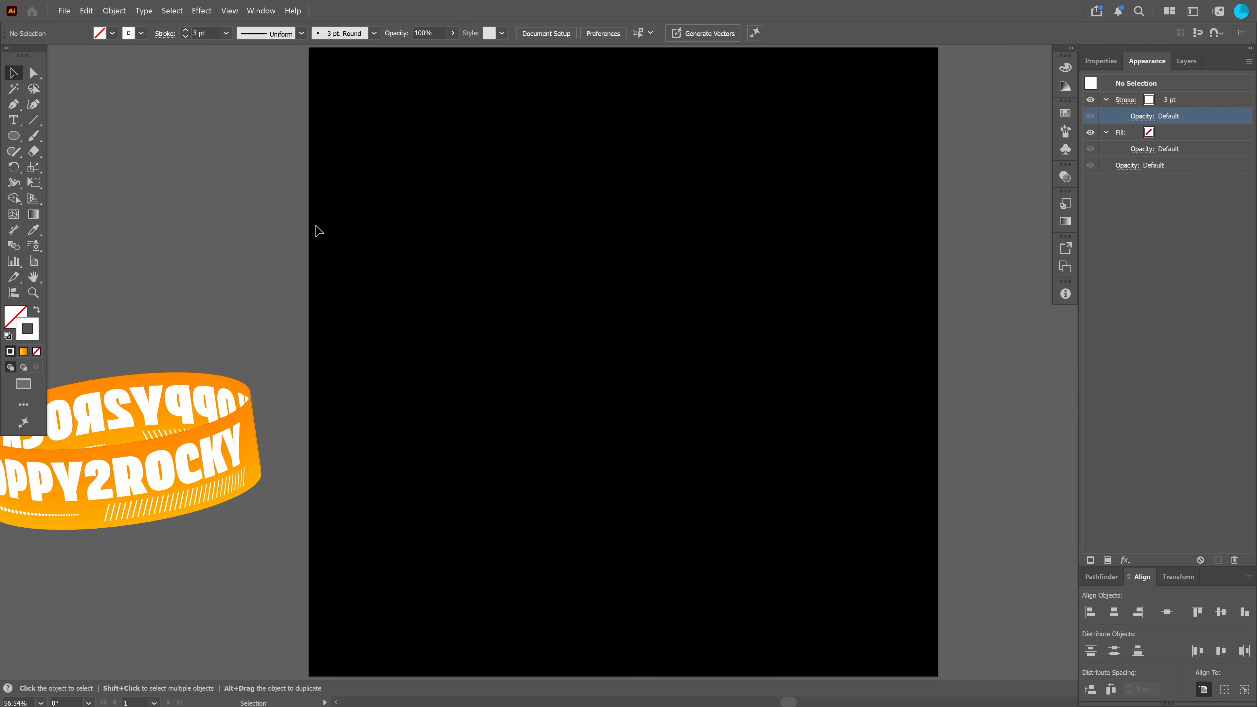
pyautogui.click(14, 135)
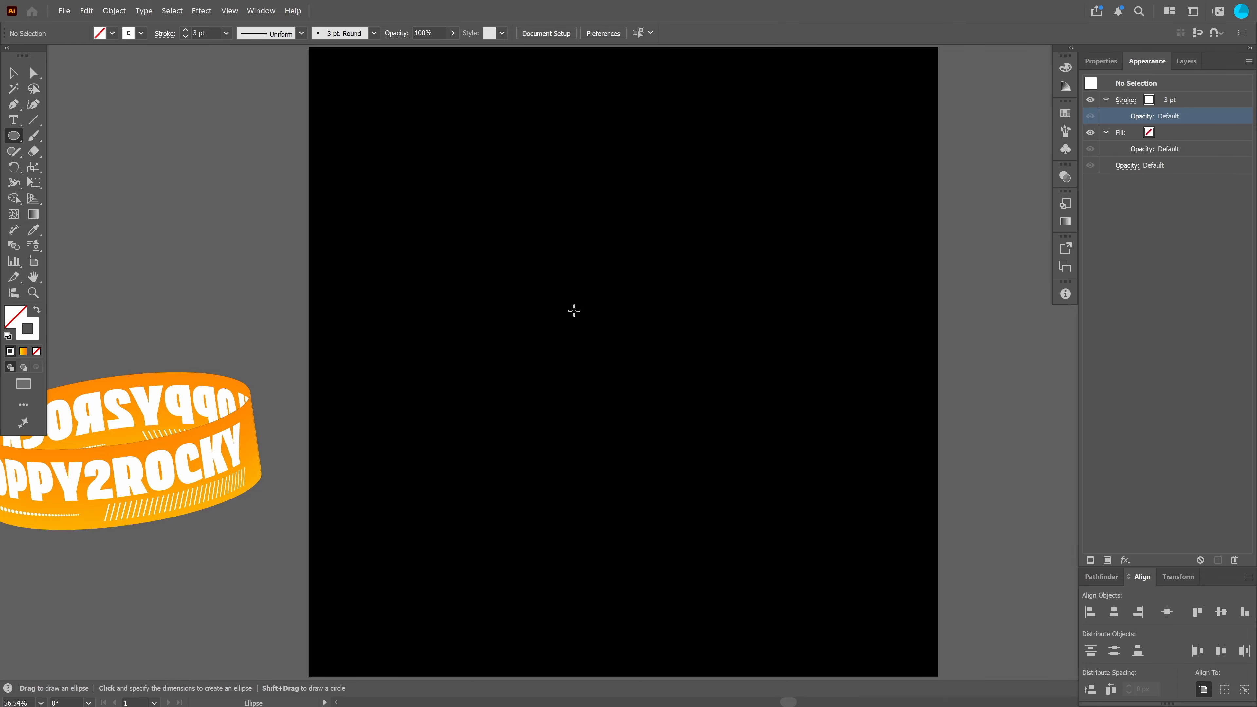
pyautogui.moveTo(573, 310); pyautogui.dragTo(635, 372)
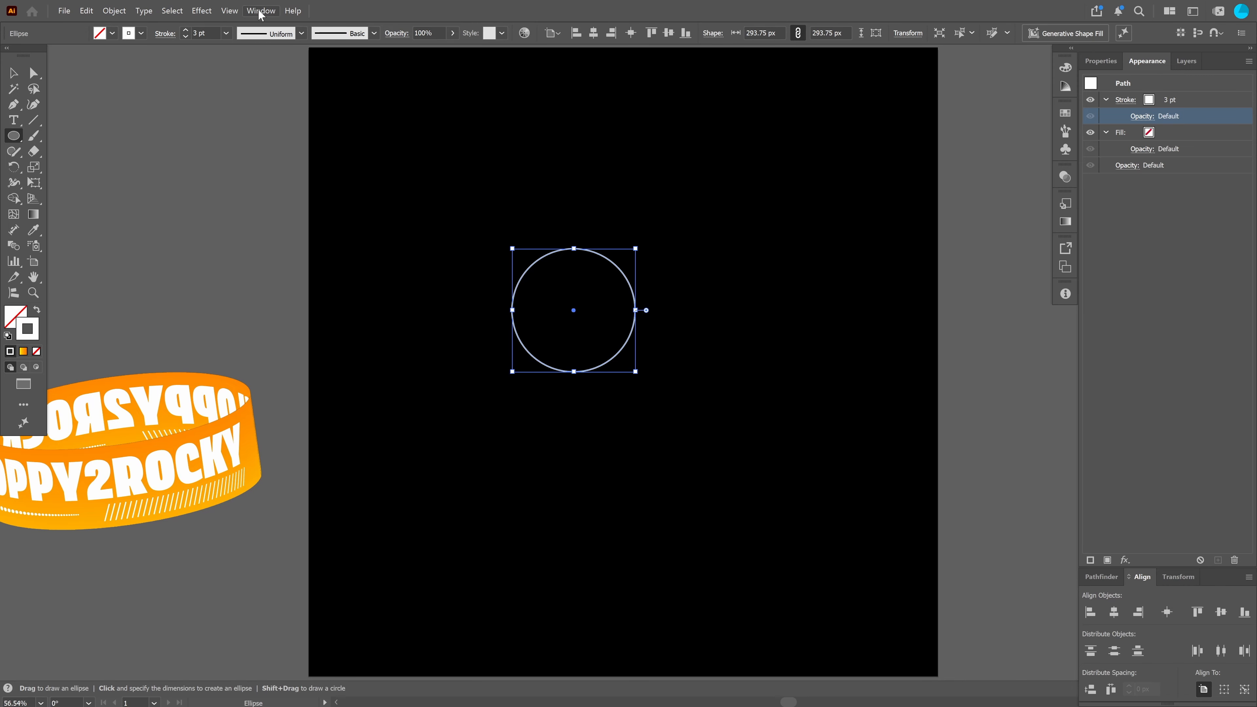
# Give the circle a 3D Revolve (Classic) effect with an offset of about 153 pt from its left edge
pyautogui.click(202, 11)
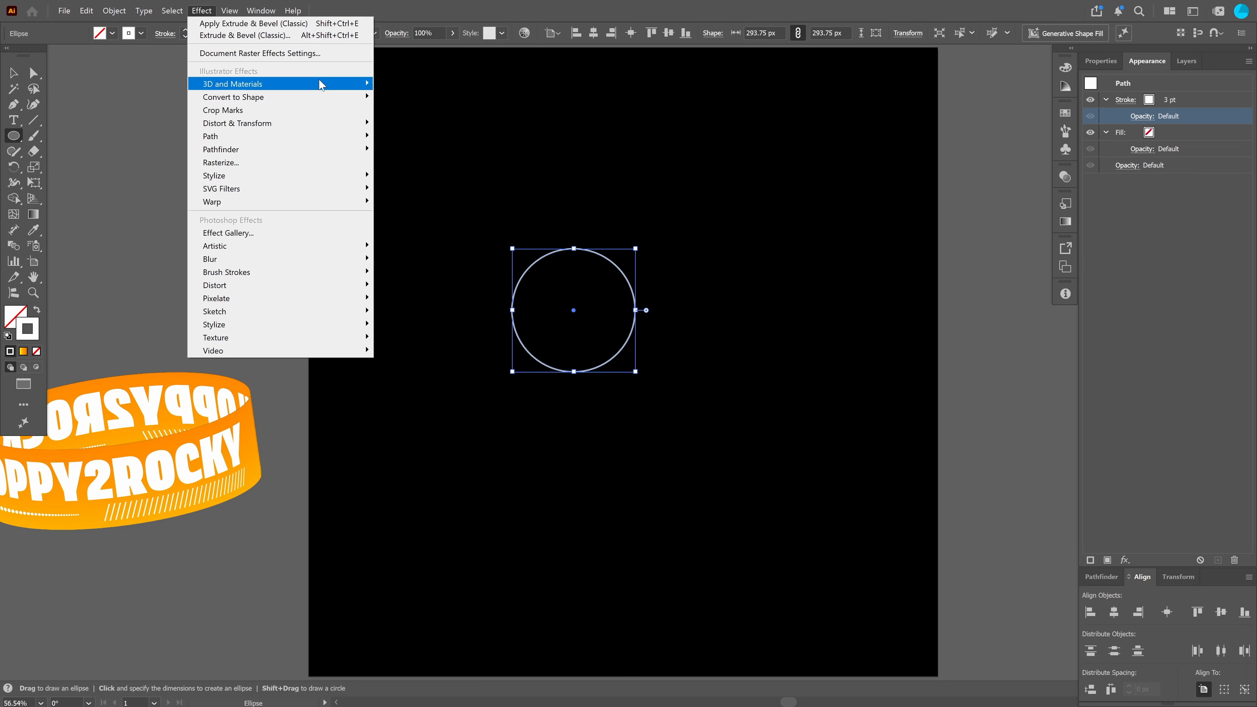
pyautogui.moveTo(278, 84)
pyautogui.moveTo(456, 158)
pyautogui.click(534, 174)
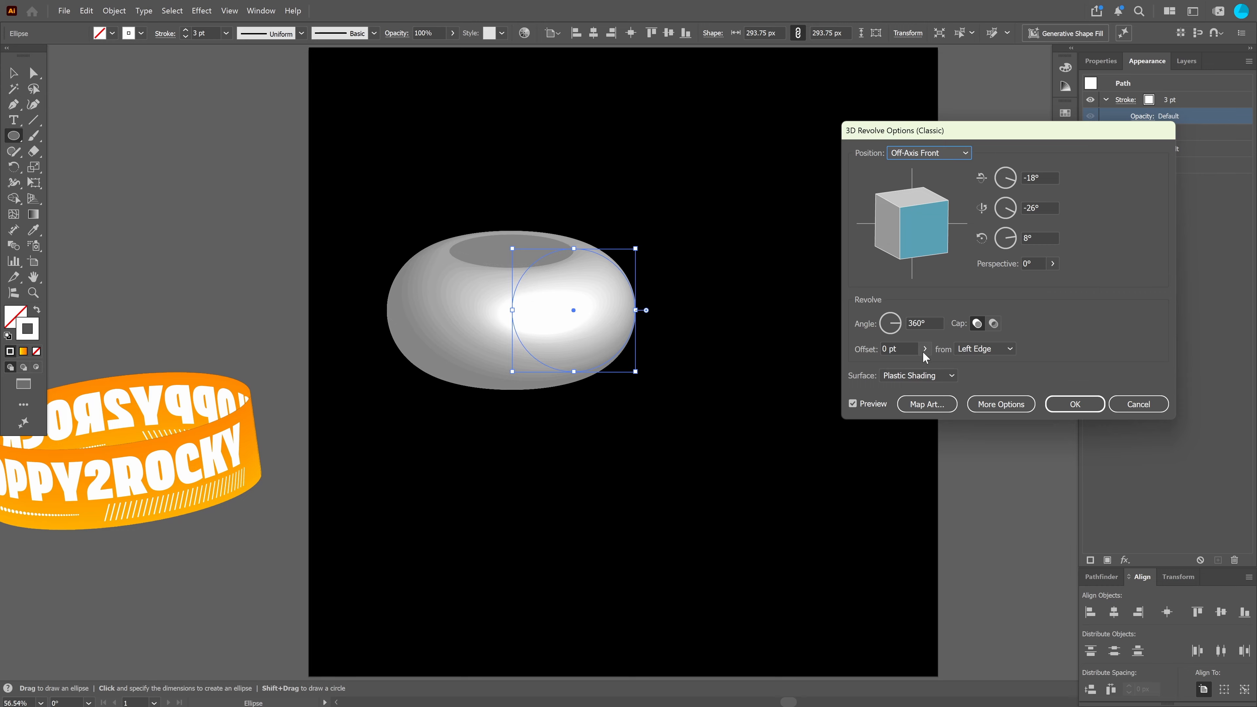
pyautogui.click(924, 349)
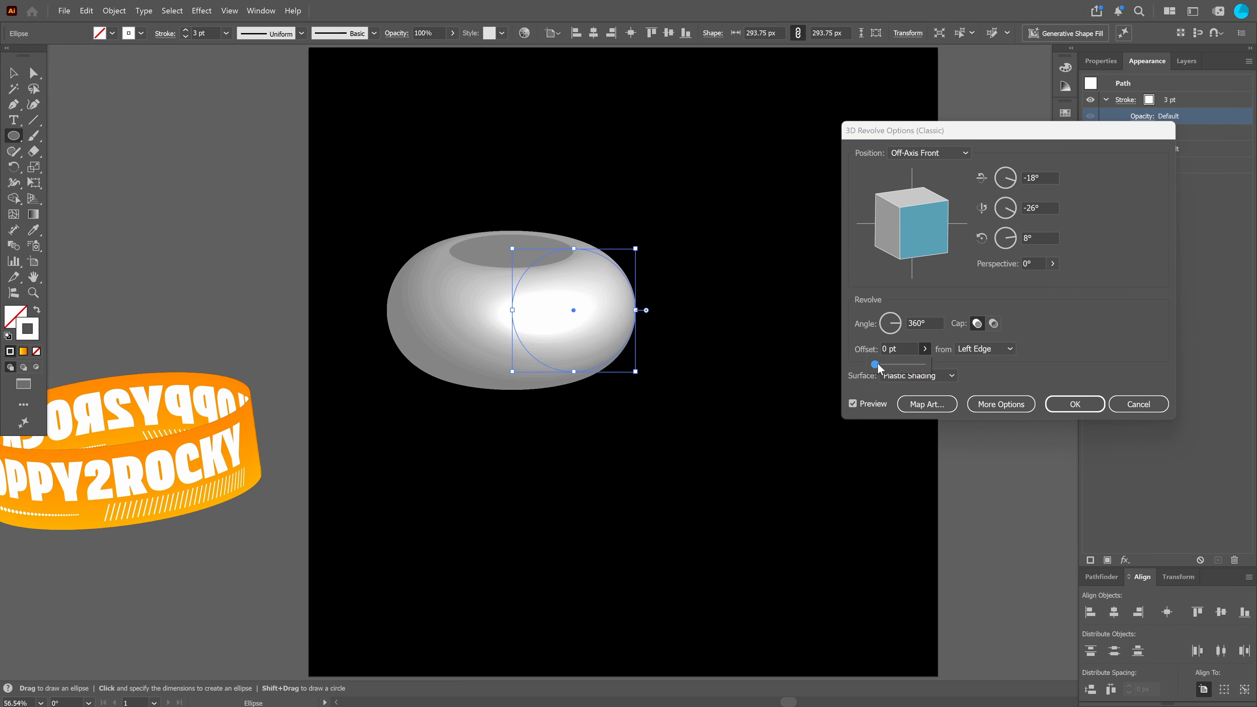
pyautogui.moveTo(882, 365); pyautogui.dragTo(884, 365)
pyautogui.moveTo(885, 366); pyautogui.dragTo(888, 367)
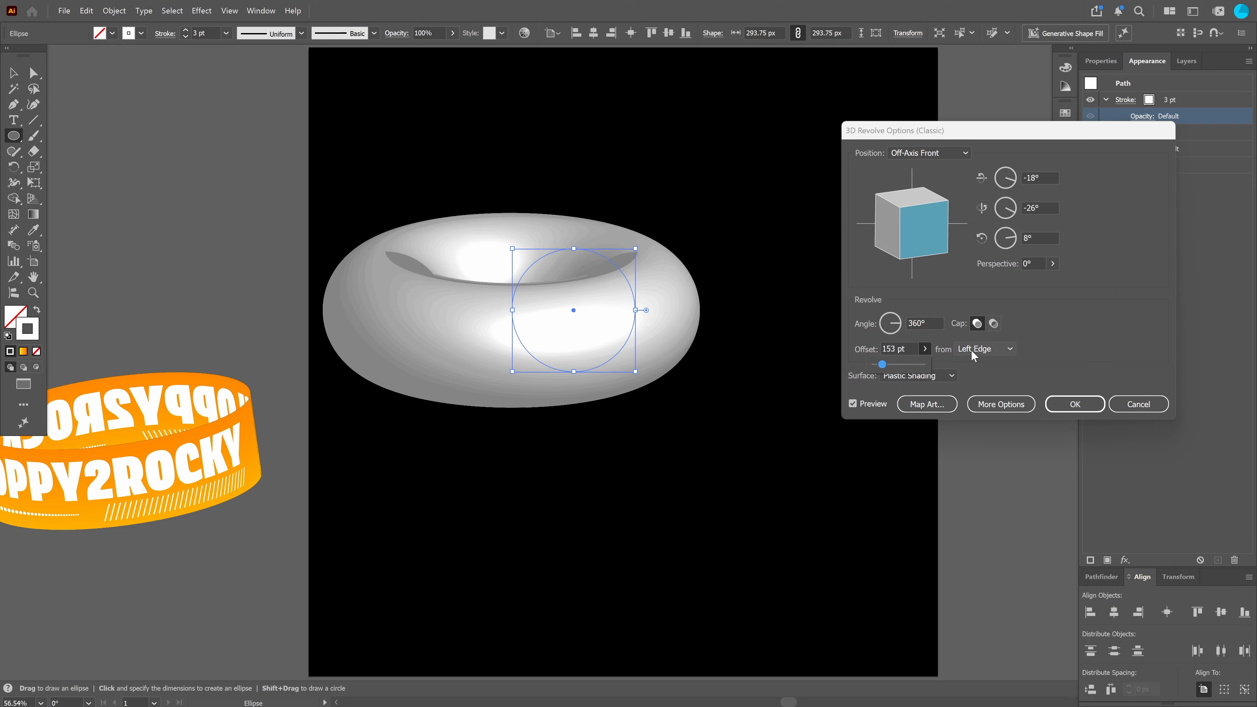
# Map the channel symbol onto surface 2 of the revolved ring and scale it to fit
pyautogui.click(934, 408)
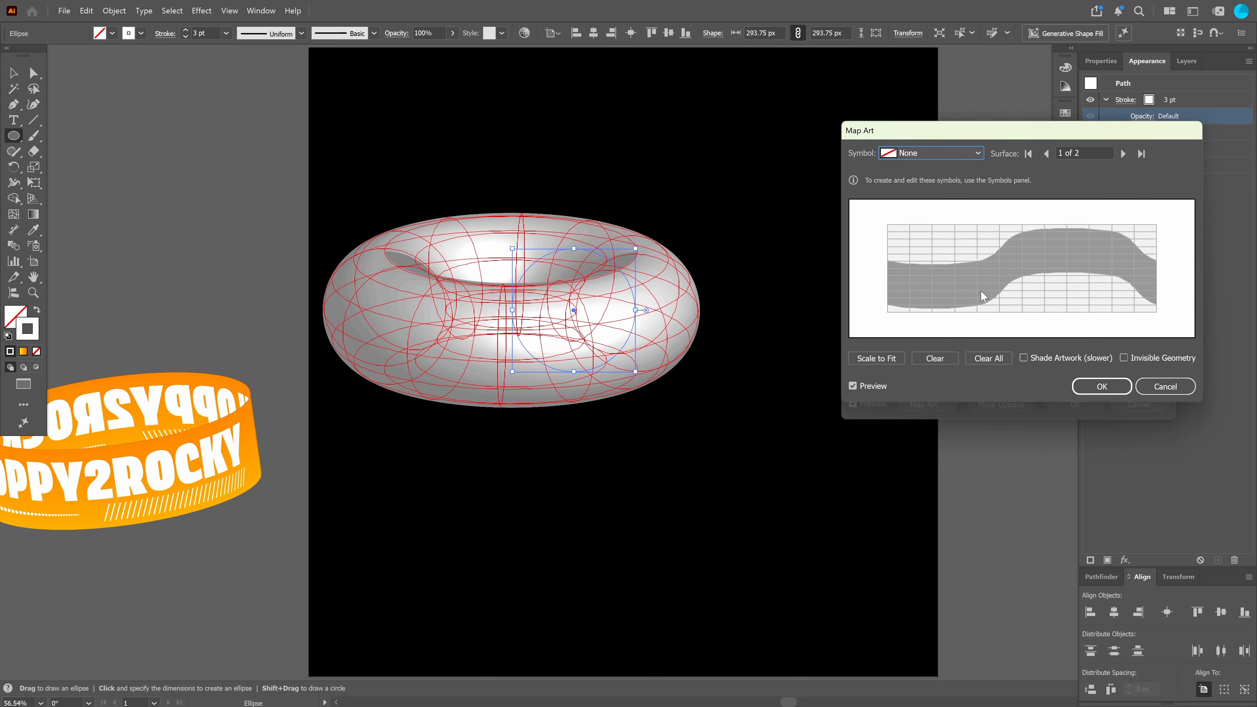
pyautogui.click(1124, 154)
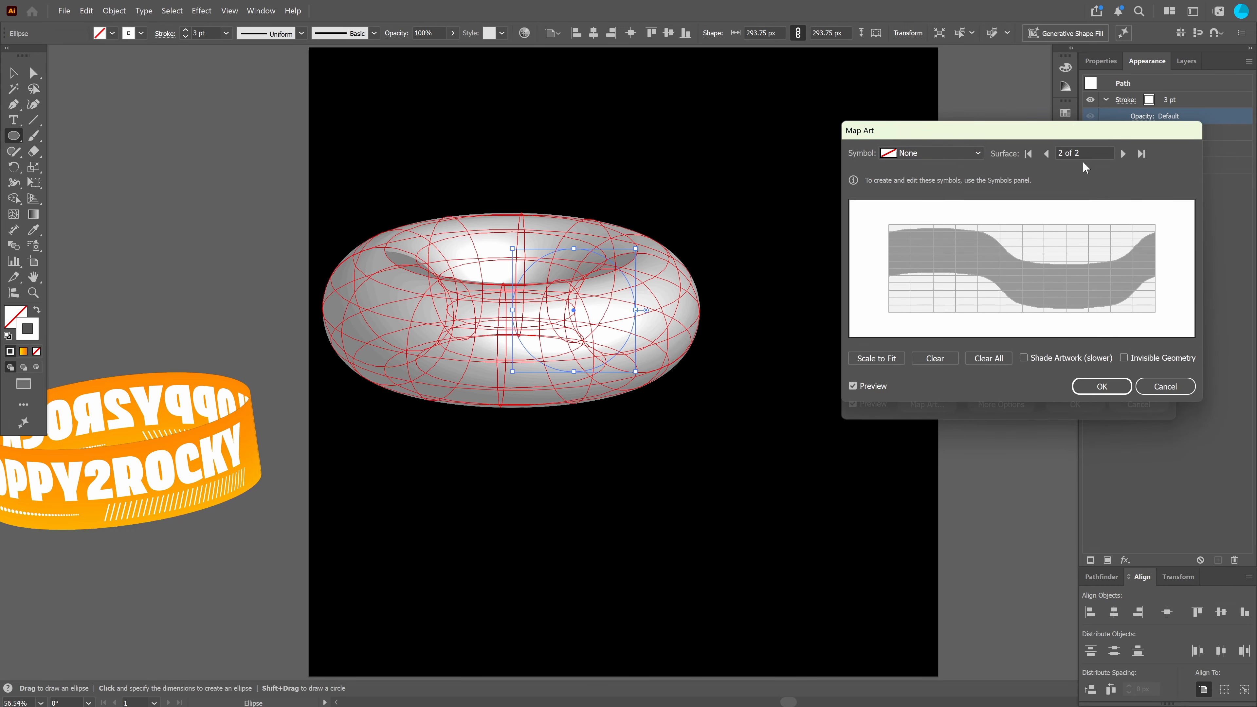
pyautogui.click(1047, 154)
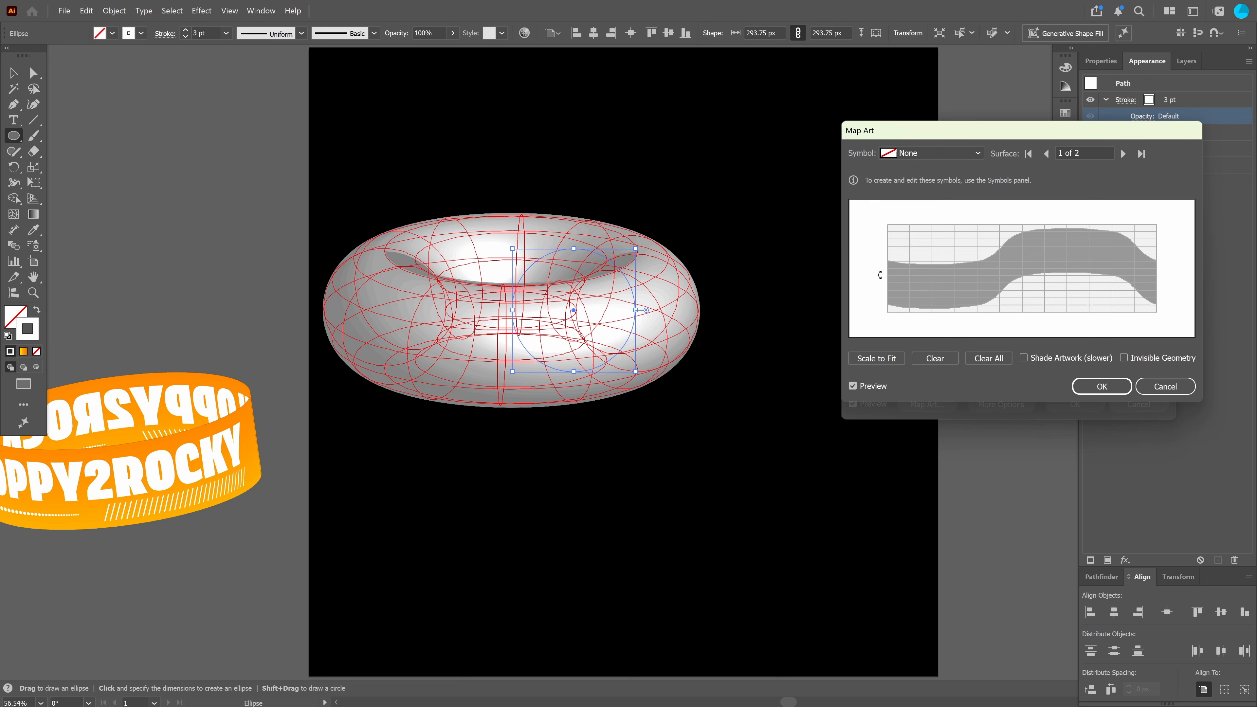
pyautogui.click(1124, 153)
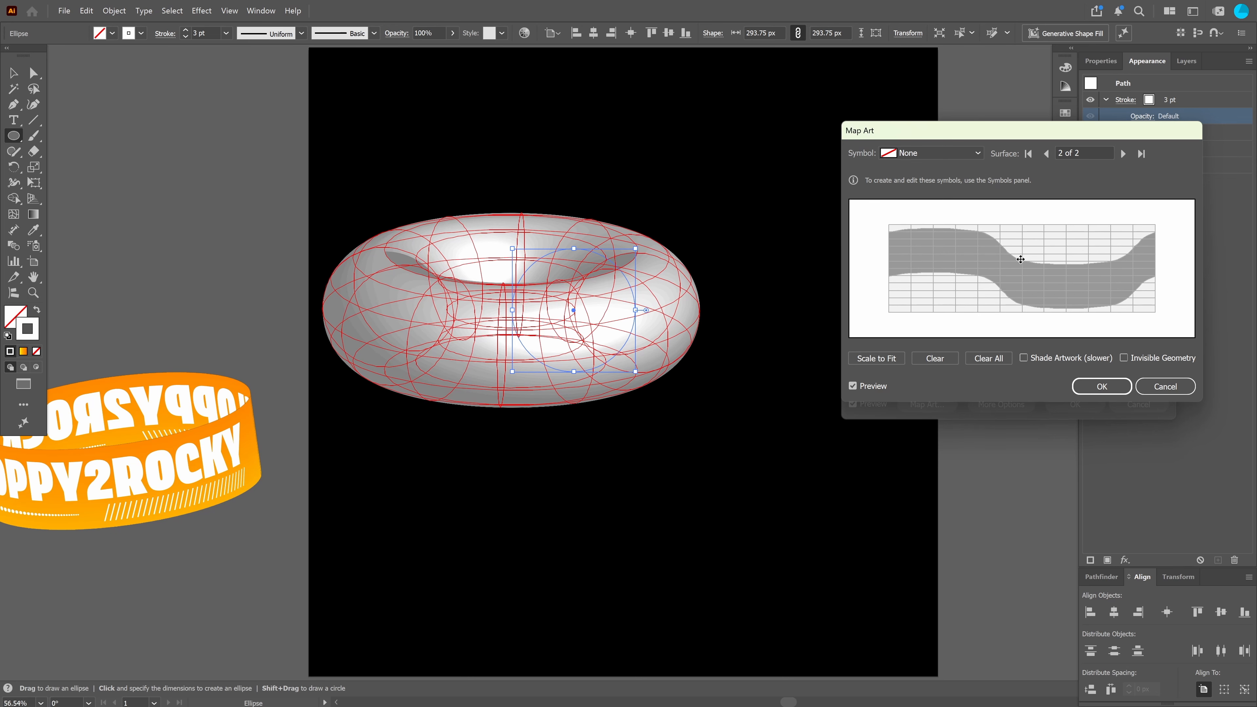
pyautogui.click(971, 153)
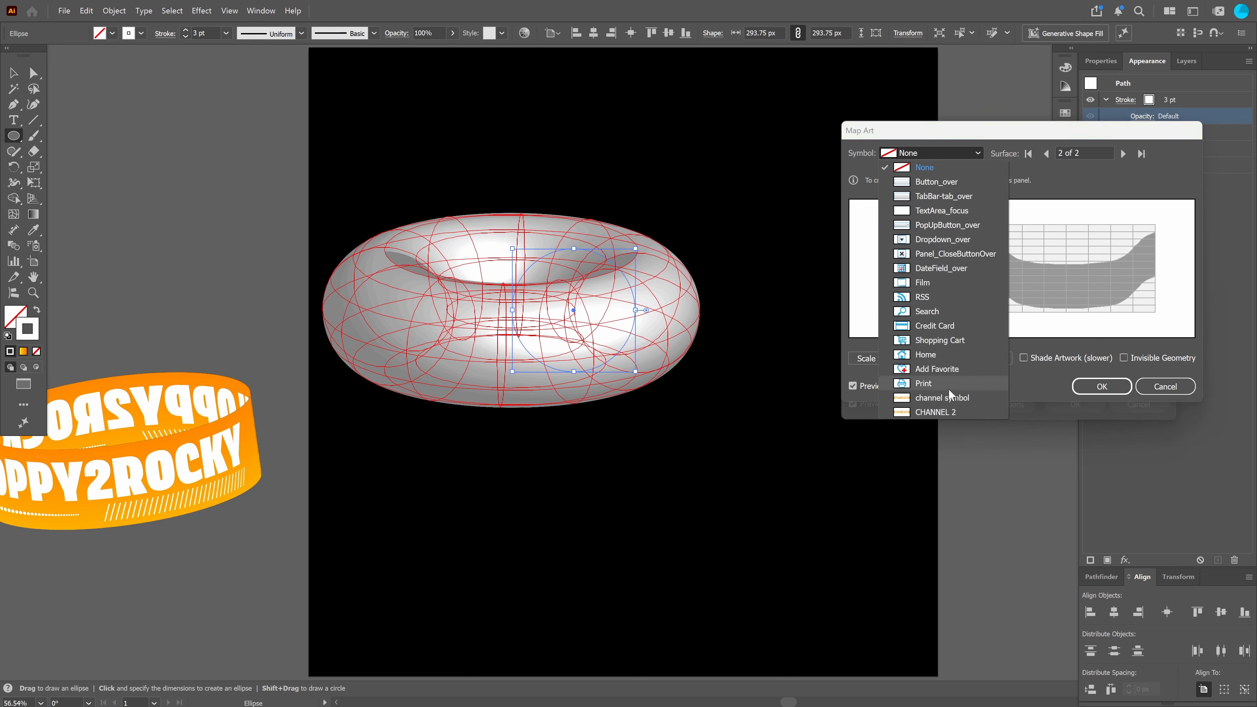
pyautogui.click(942, 398)
pyautogui.moveTo(1034, 261); pyautogui.dragTo(1062, 238)
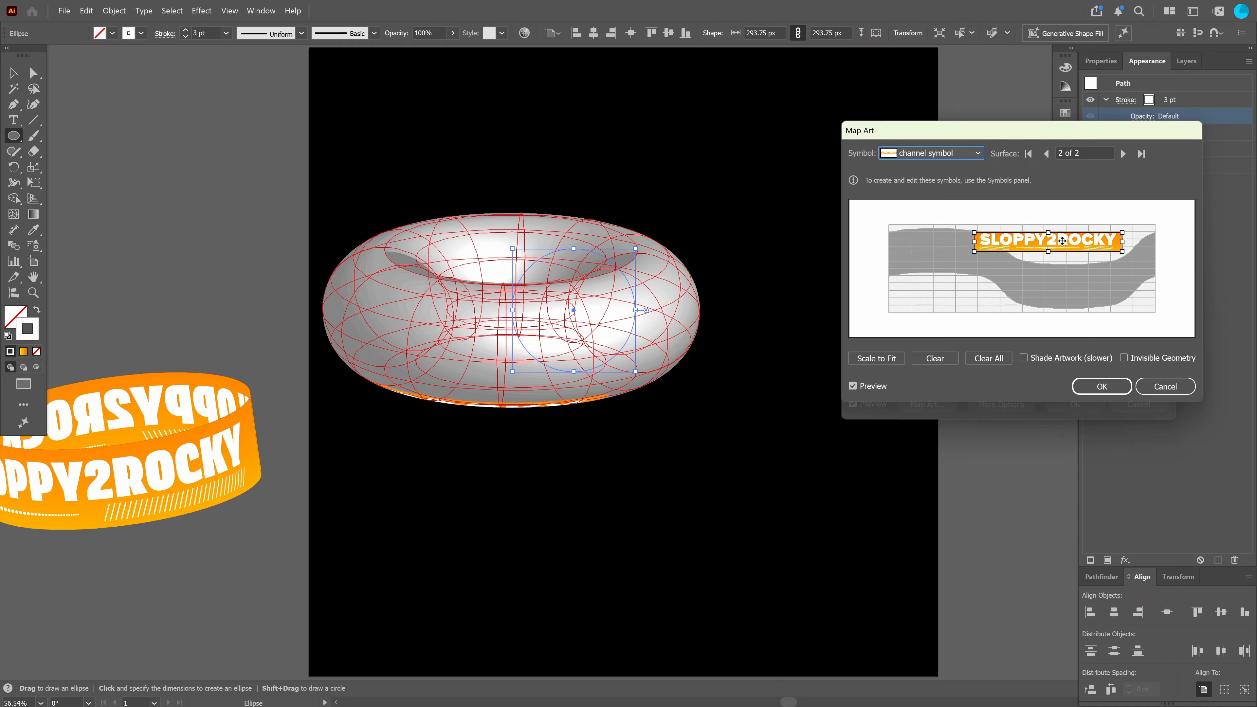
pyautogui.click(899, 359)
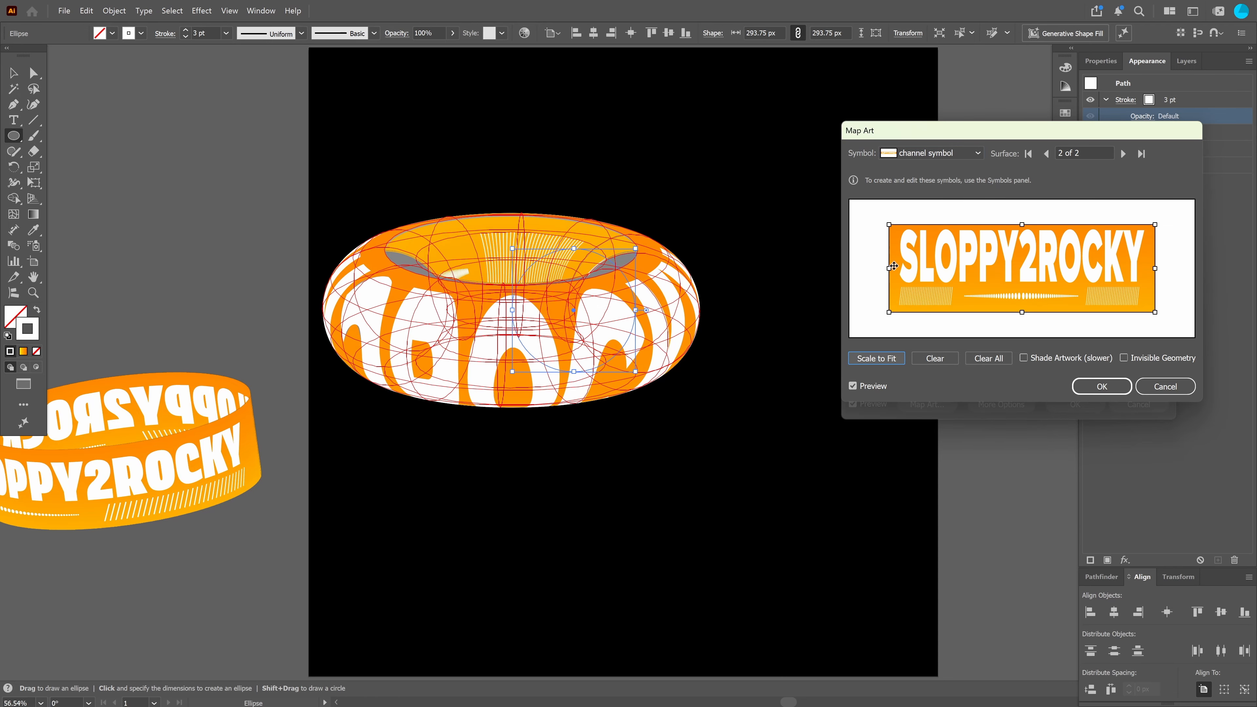
# Shrink the mapped artwork's height to about the upper three fifths of surface 2, enable Invisible Geometry, and accept the mapping
pyautogui.moveTo(1024, 312); pyautogui.dragTo(1023, 276)
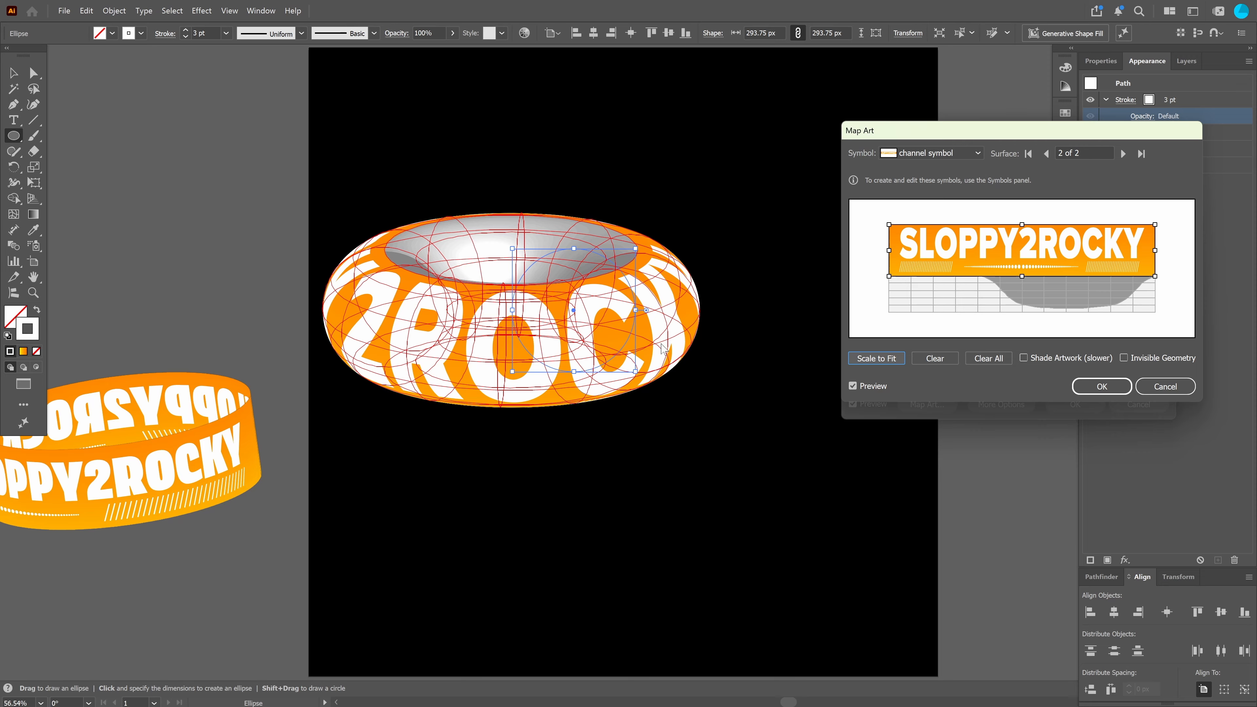
pyautogui.click(1125, 358)
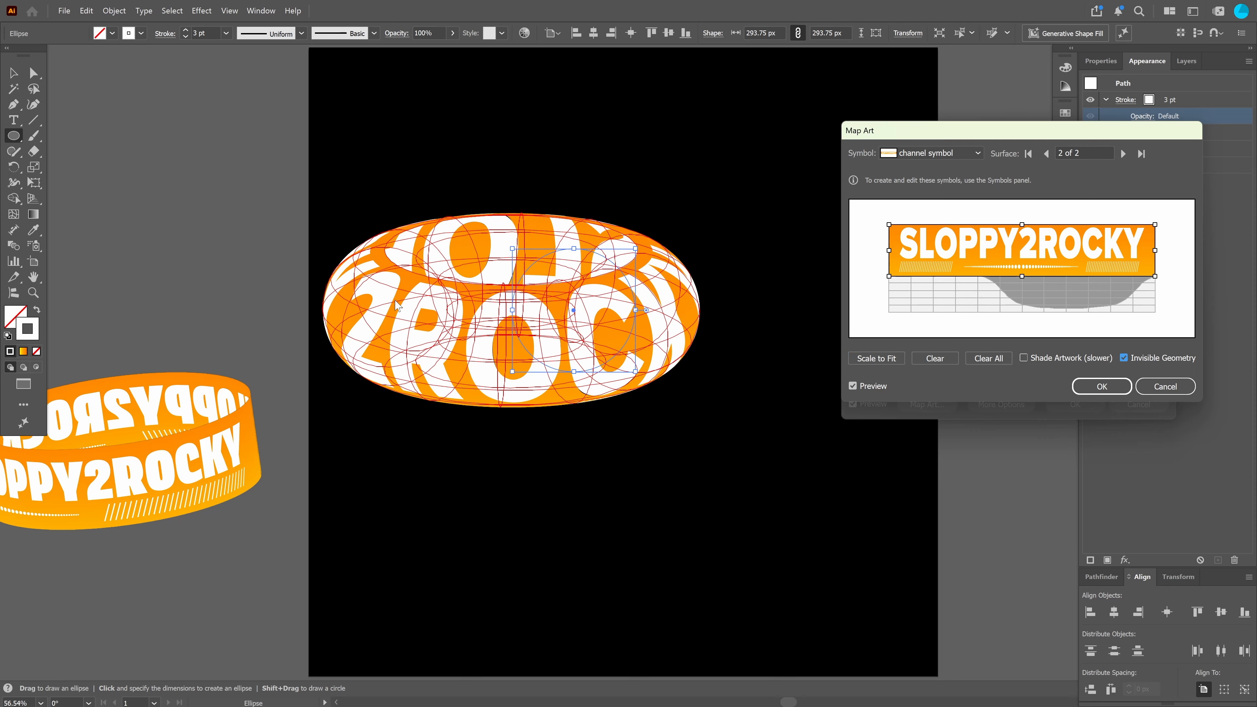
pyautogui.click(1102, 386)
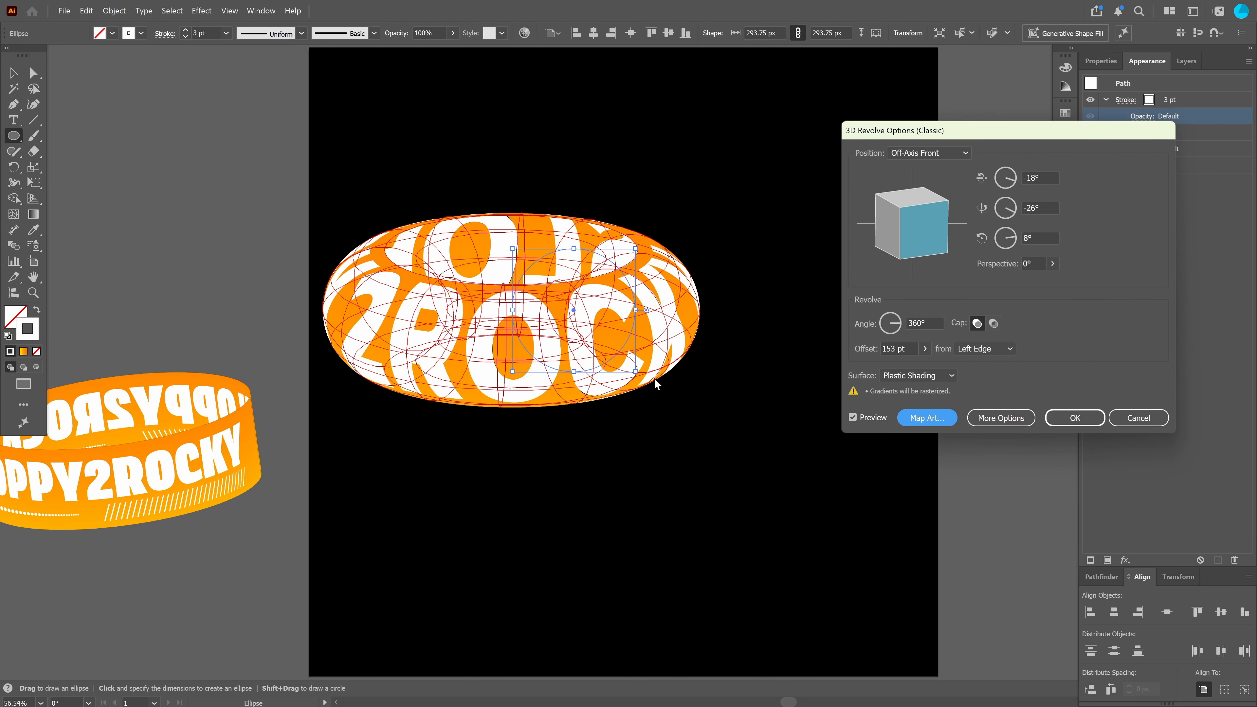
# Set the revolved ring's surface to No Shading and apply the effect
pyautogui.click(916, 376)
pyautogui.click(921, 404)
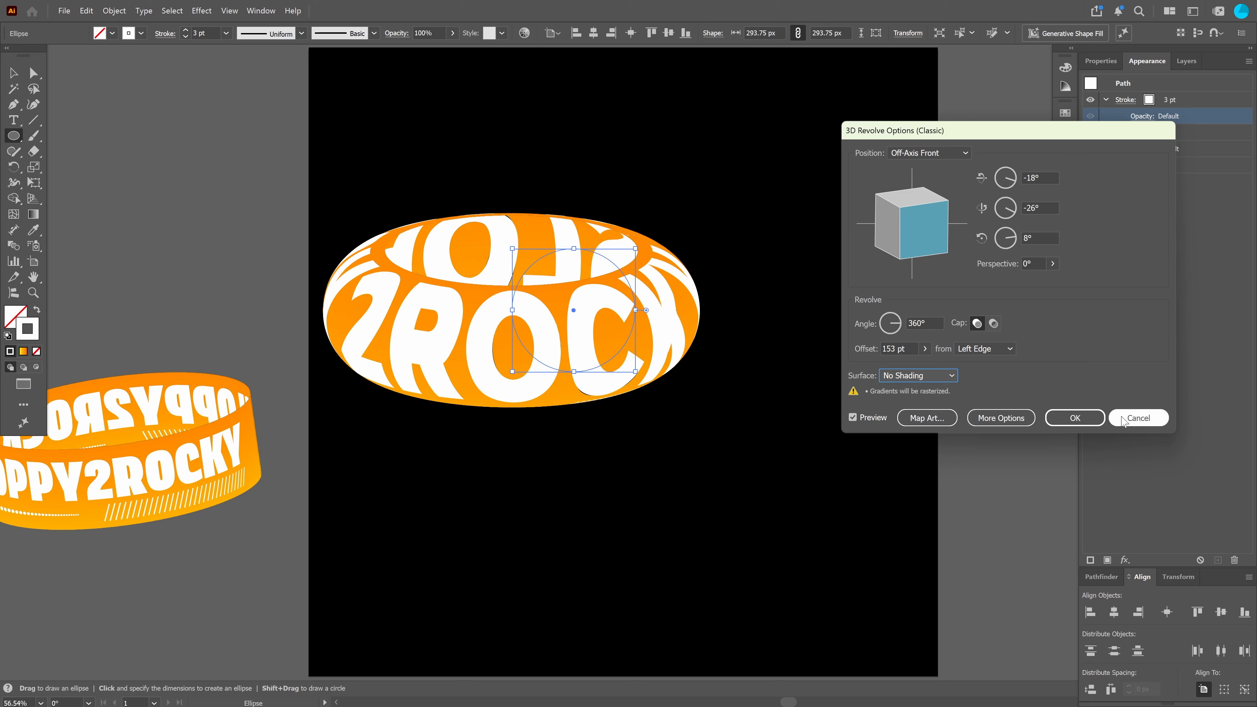
pyautogui.click(1076, 417)
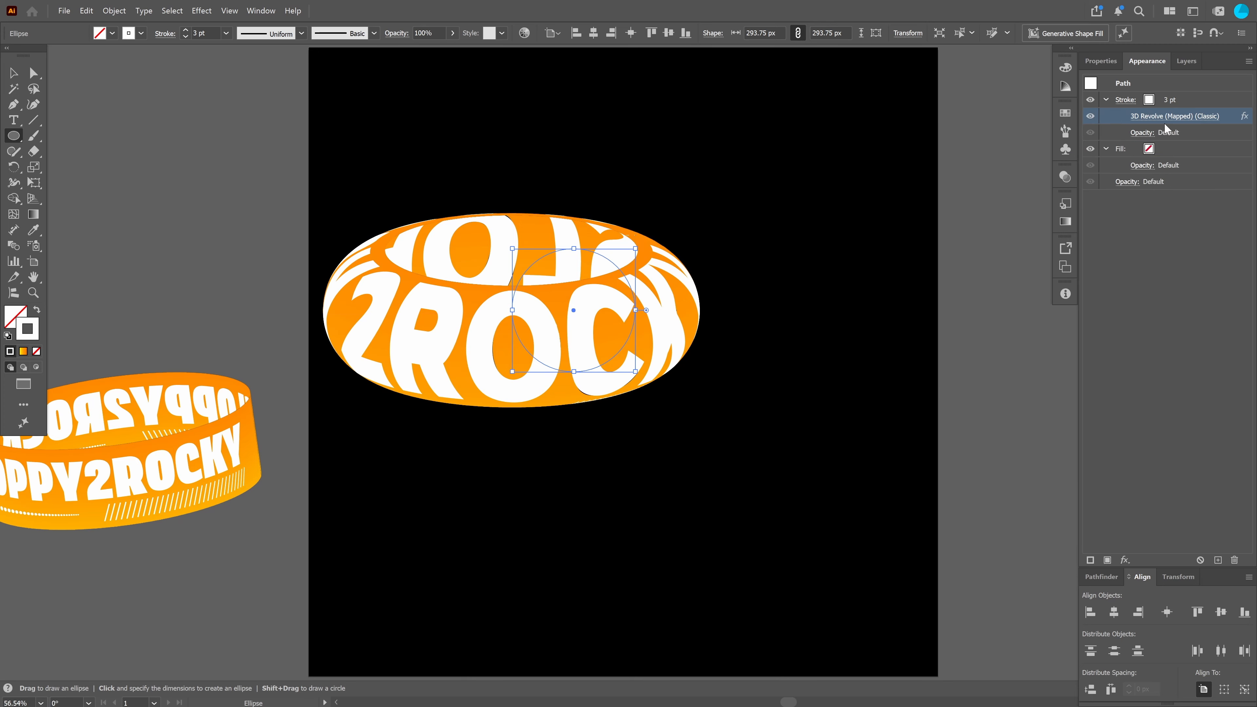
# Rotate the revolved ring to -12°, -42° and 11°, and move it off the artboard to the left above the flat ring
pyautogui.click(1174, 117)
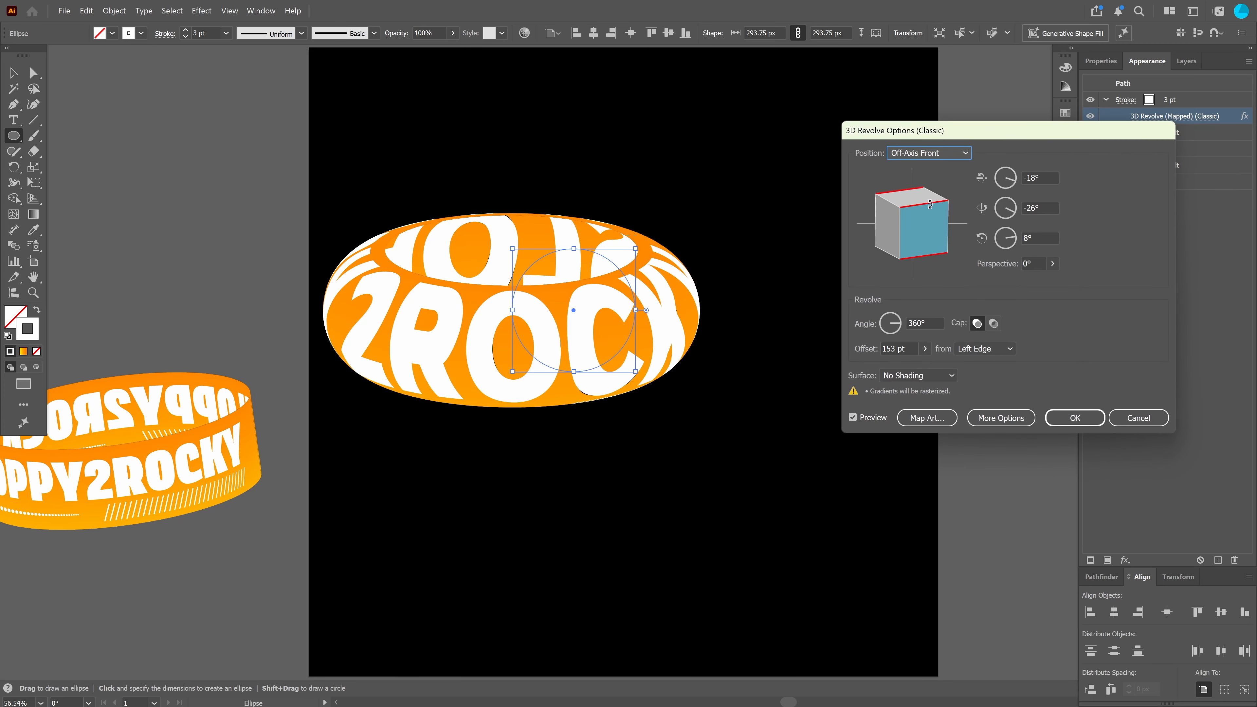
pyautogui.moveTo(931, 205); pyautogui.dragTo(926, 236)
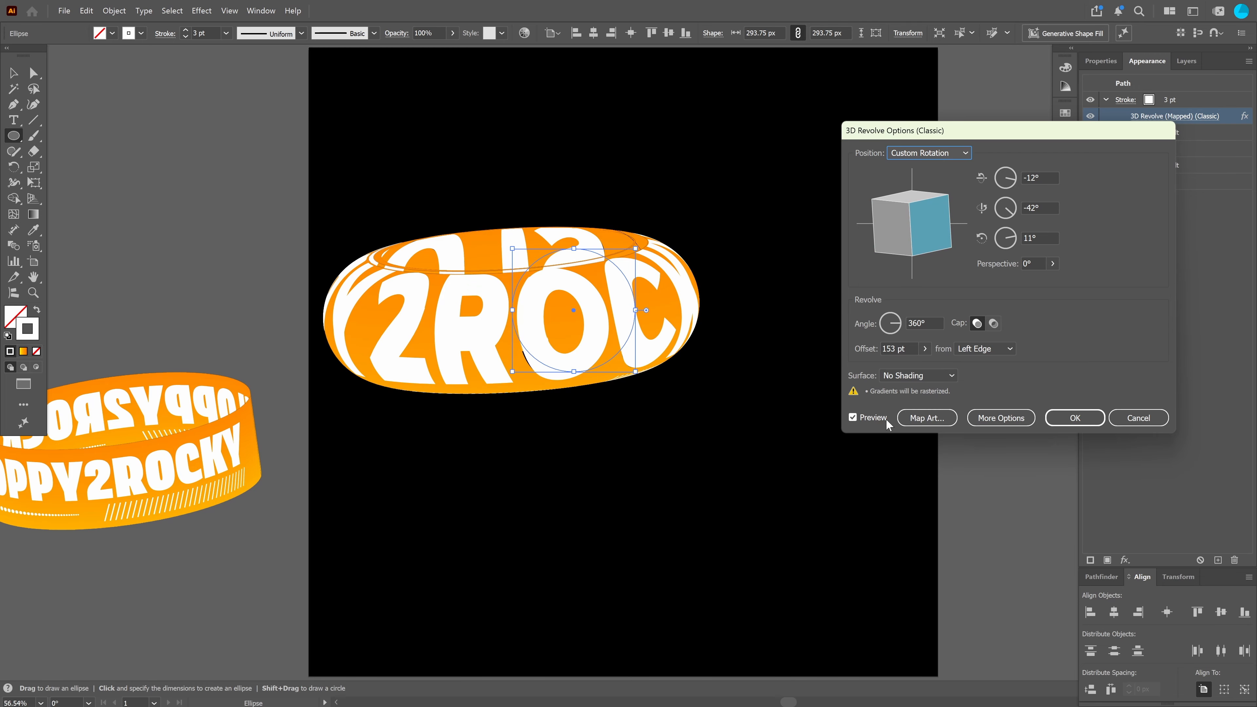
pyautogui.click(1074, 418)
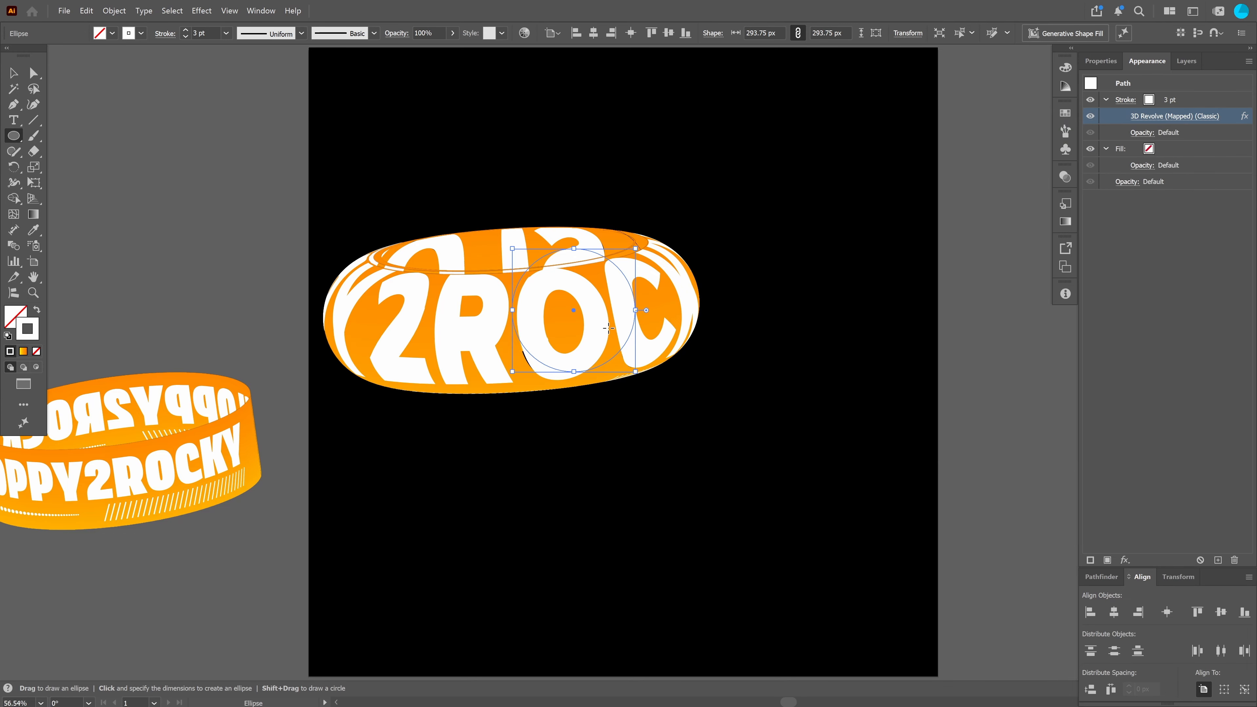
pyautogui.click(14, 74)
pyautogui.moveTo(619, 322); pyautogui.dragTo(247, 237)
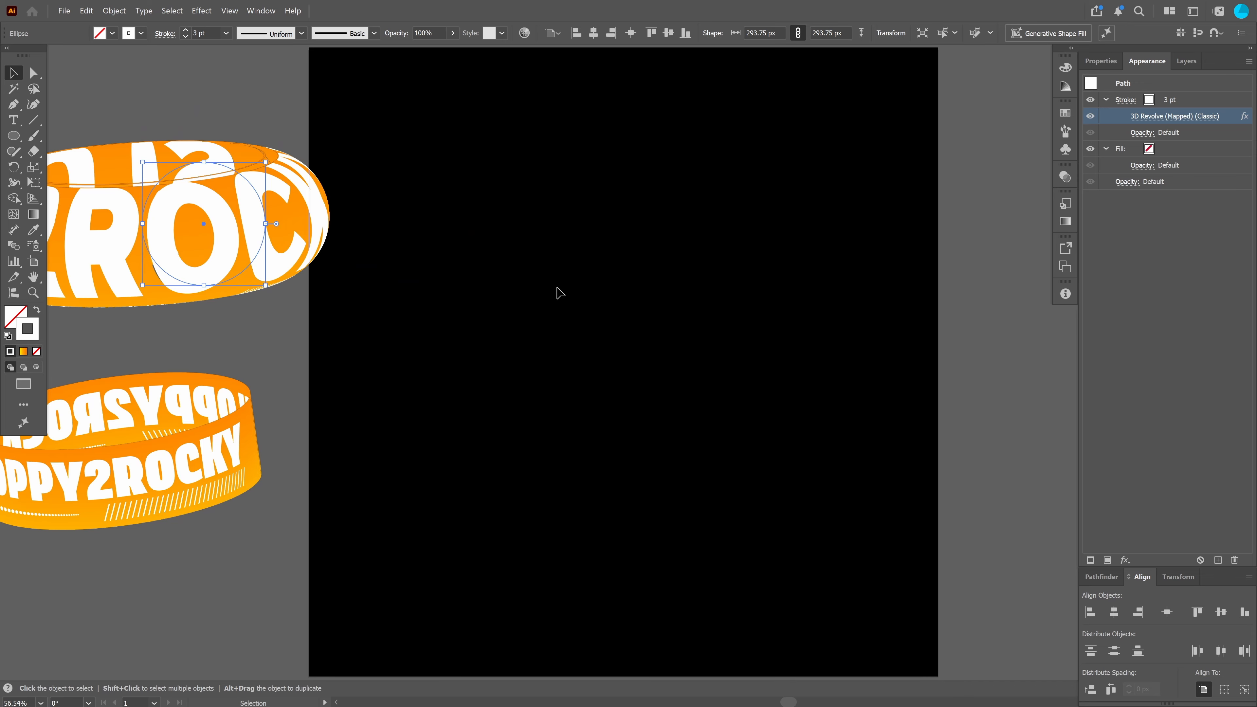
# Draw a white circle outline about 594 px in diameter on the artboard and remove its leftmost anchor point
pyautogui.press('l')
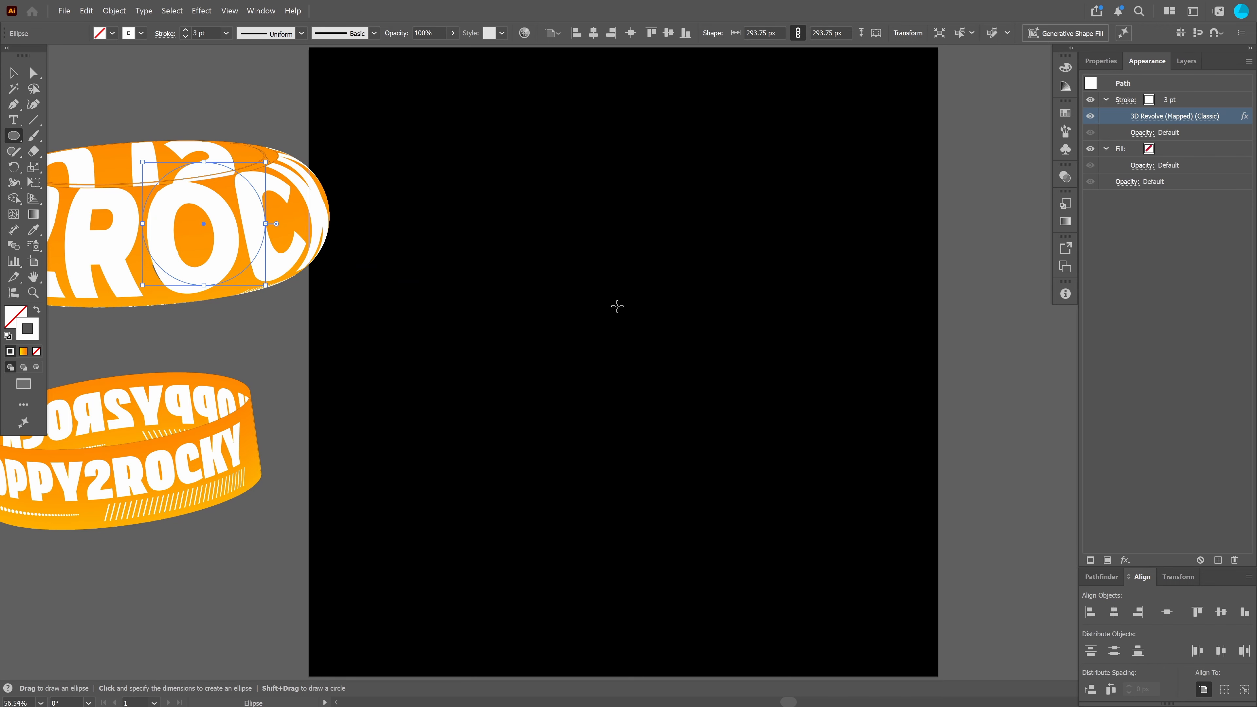
pyautogui.moveTo(616, 304); pyautogui.dragTo(741, 416)
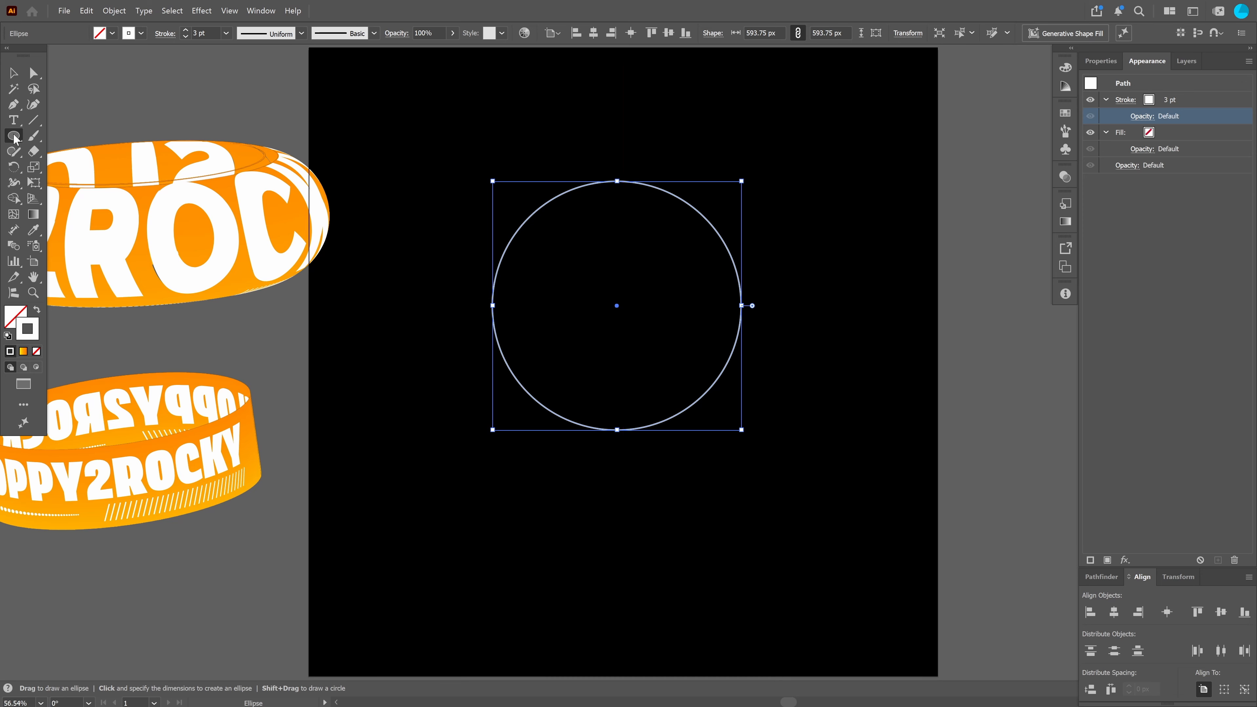
pyautogui.click(30, 75)
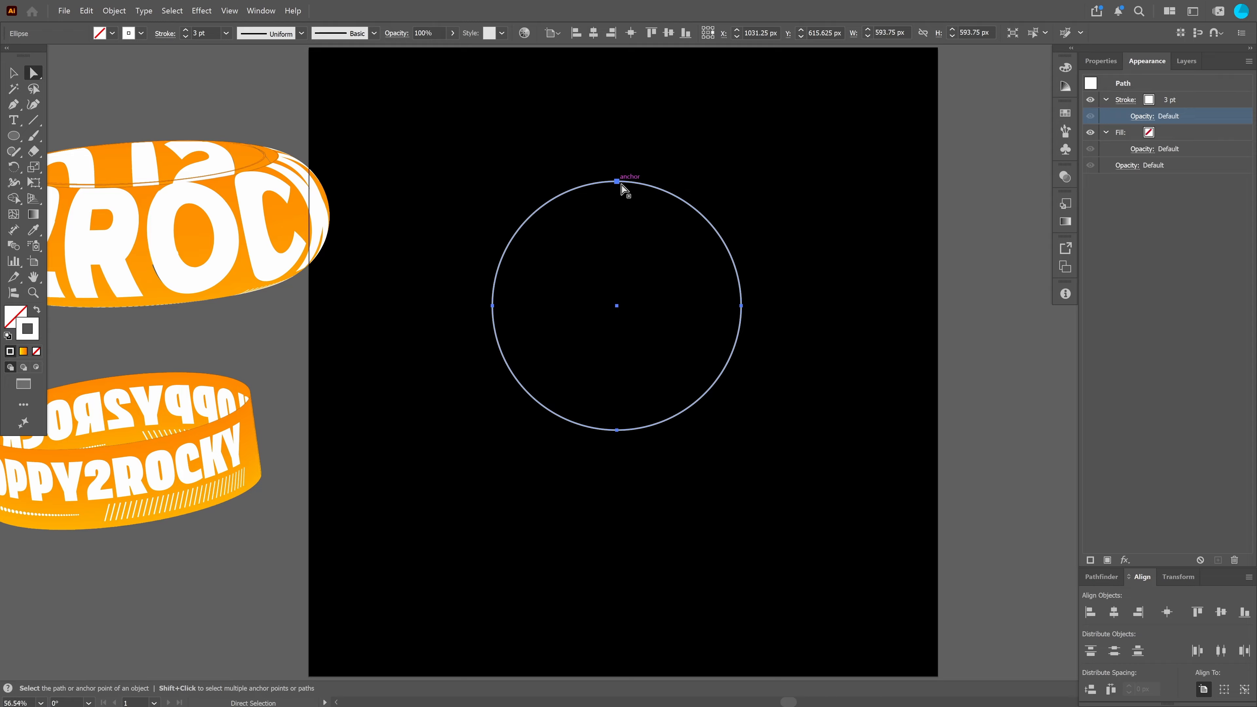
pyautogui.click(493, 306)
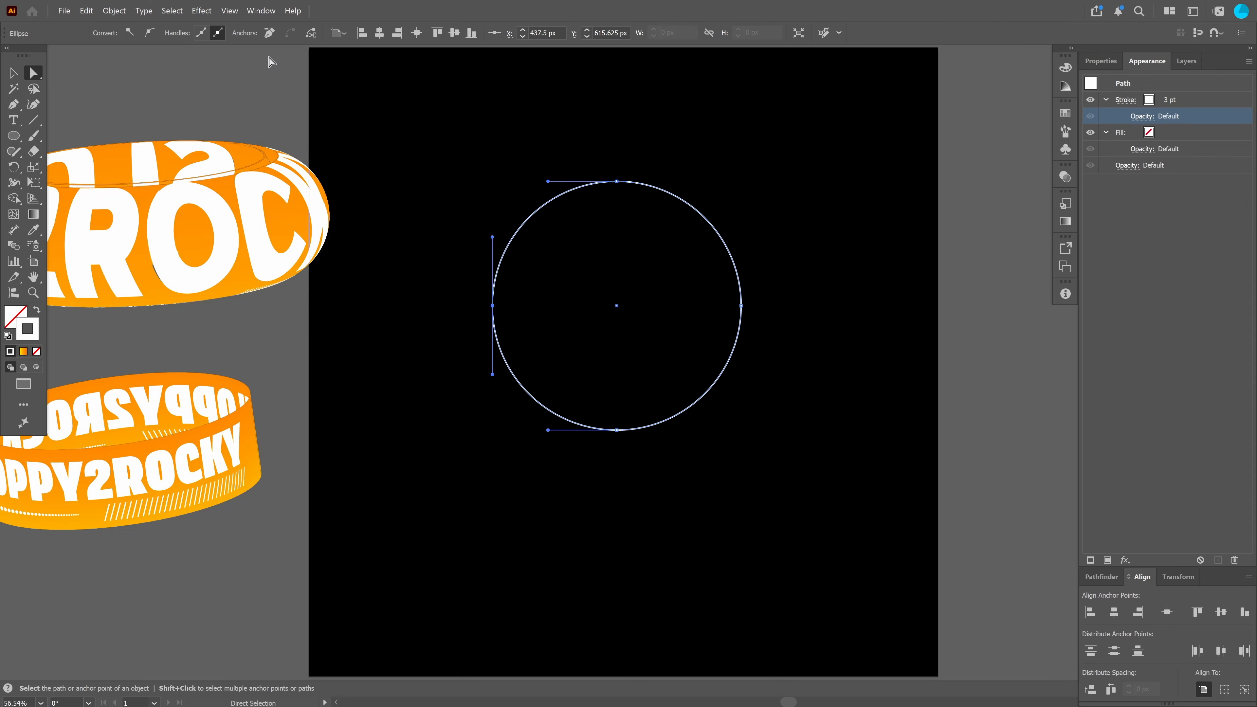
pyautogui.click(269, 33)
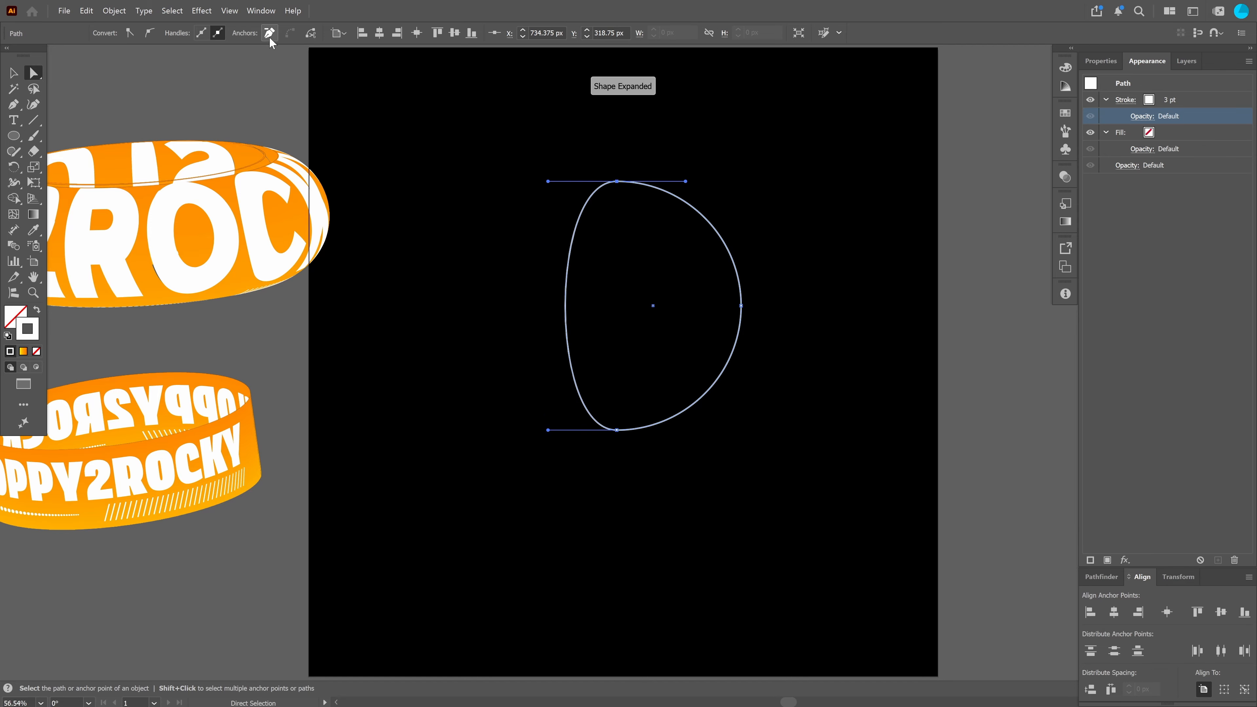
# Straighten the shape's left side into a vertical edge by retracting the left handles of its upper and lower anchor points
pyautogui.moveTo(548, 181); pyautogui.dragTo(616, 184)
pyautogui.moveTo(548, 430); pyautogui.dragTo(617, 431)
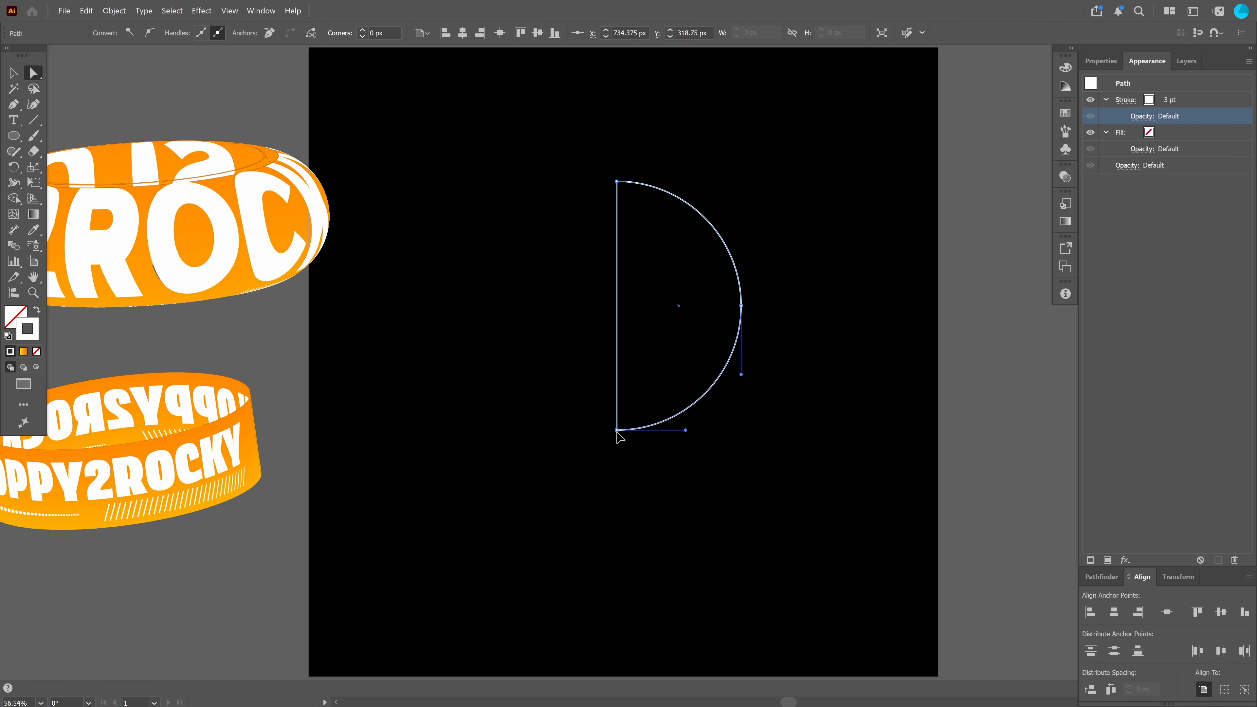
pyautogui.click(617, 181)
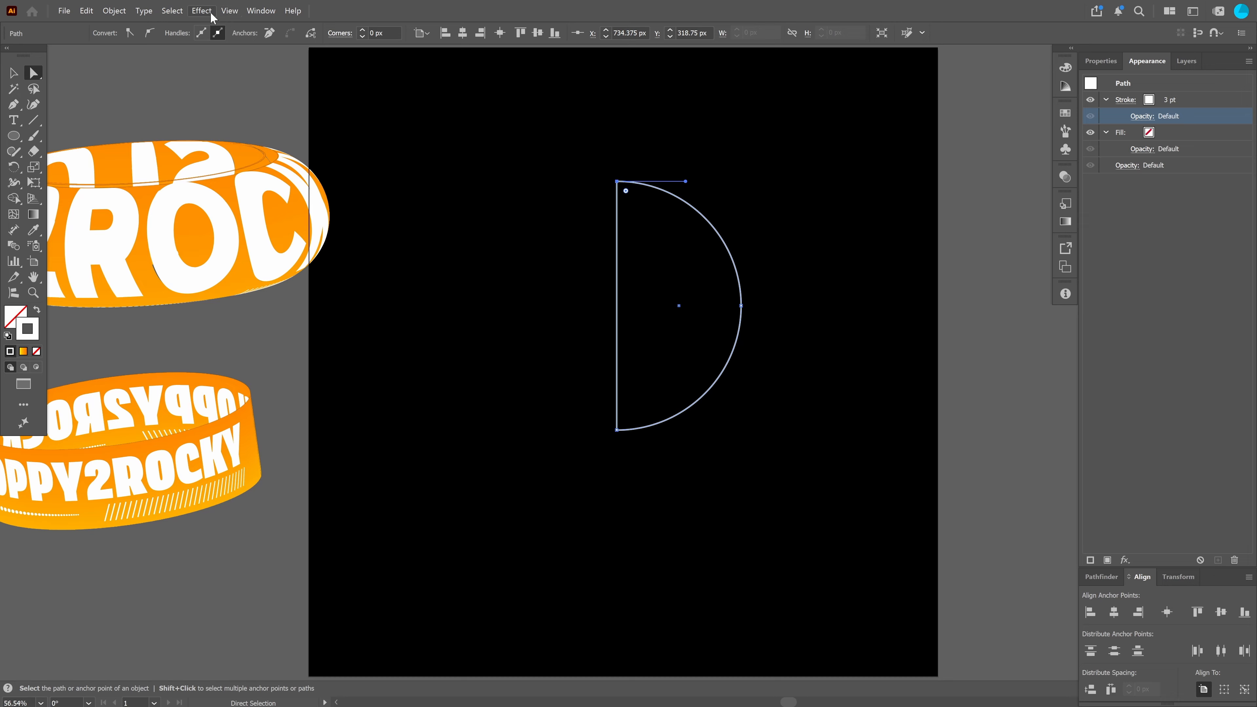
# Give the half circle a 3D Revolve (Classic) effect and open its artwork mapping
pyautogui.click(201, 10)
pyautogui.moveTo(278, 84)
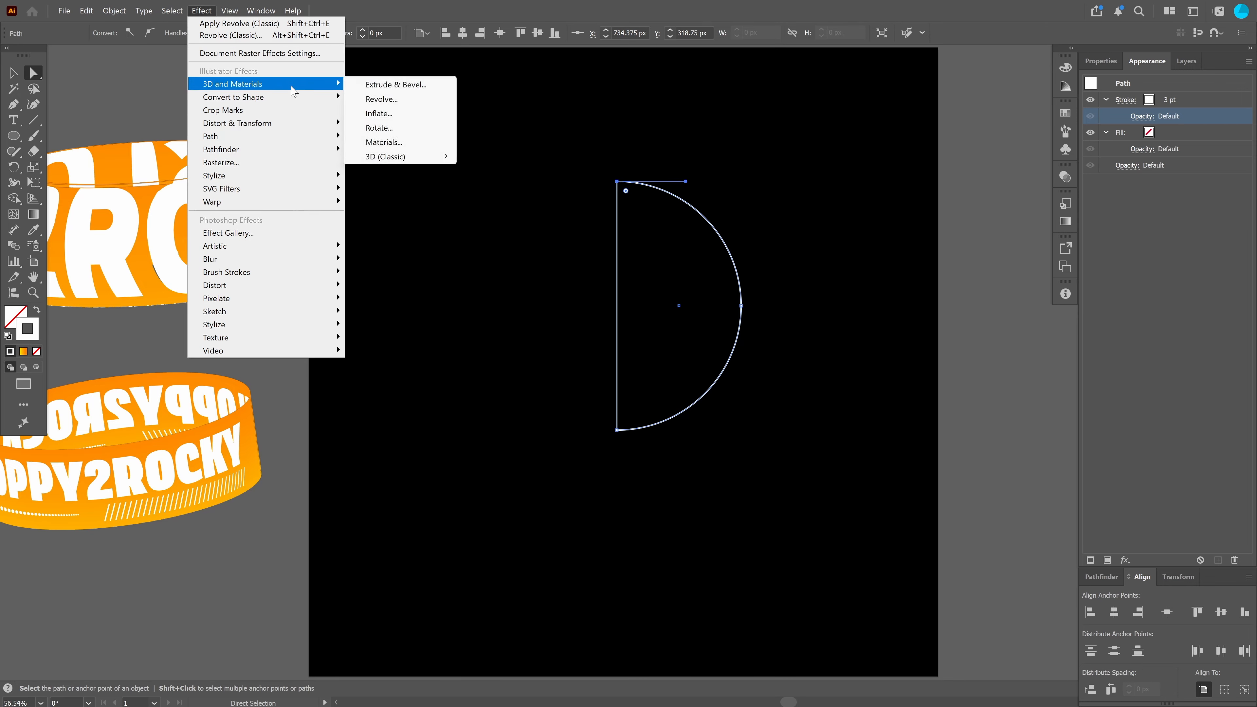
pyautogui.moveTo(422, 156)
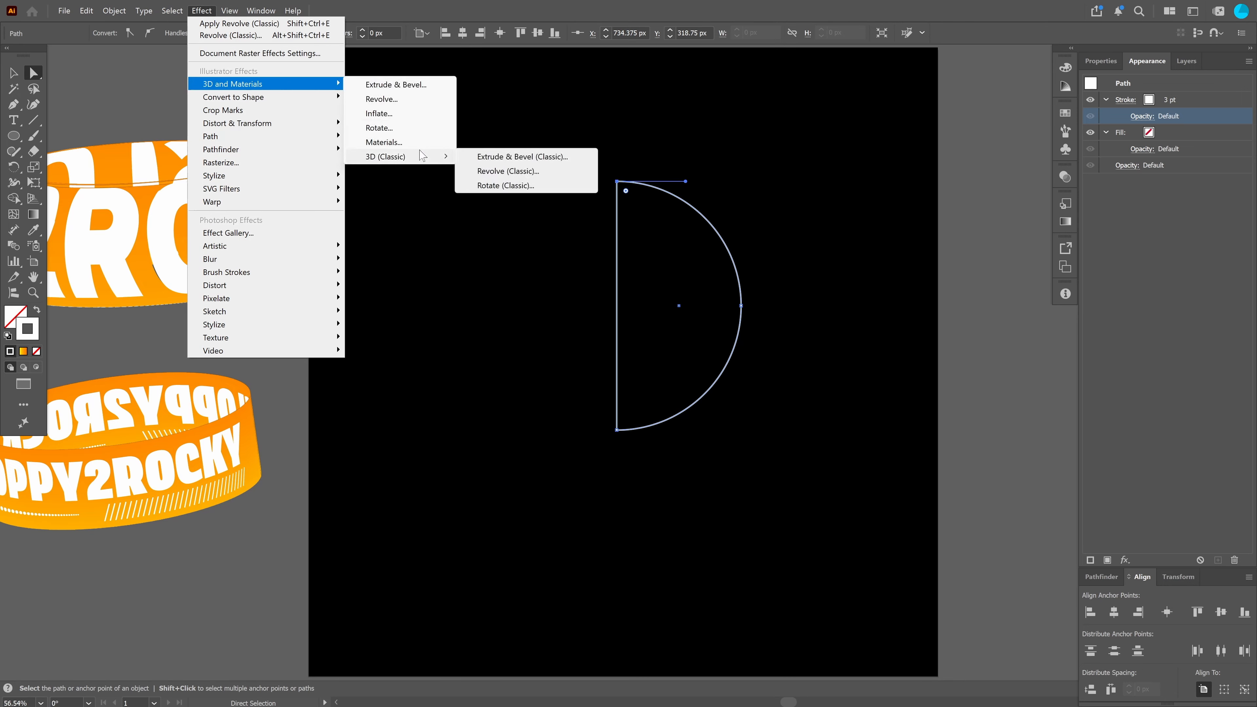
pyautogui.click(509, 170)
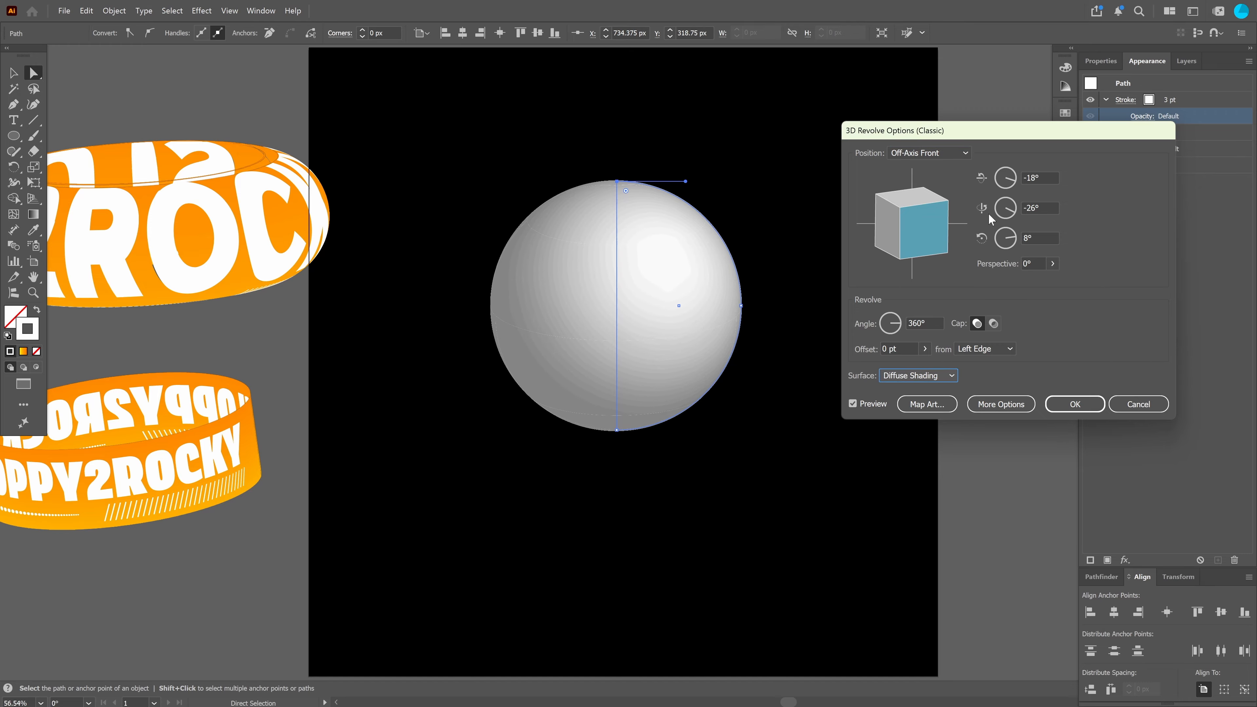
pyautogui.click(950, 409)
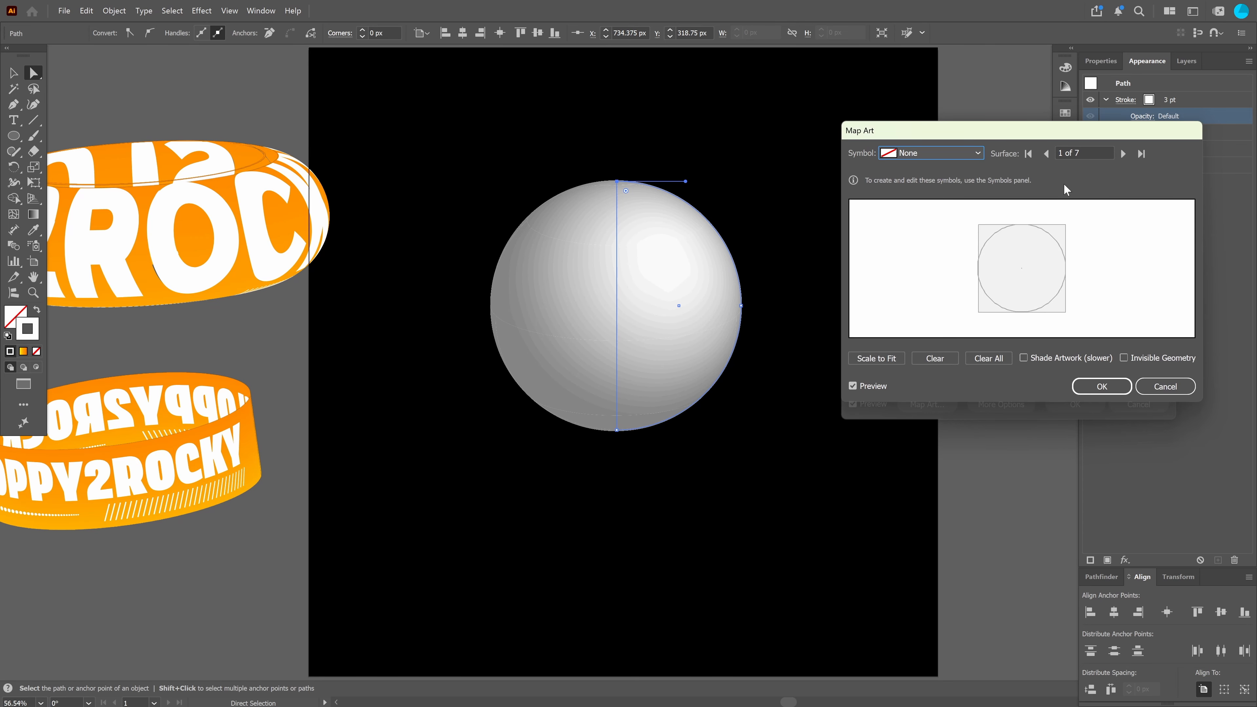
# Map the CHANNEL 2 symbol onto surface 2 and place it slightly below the surface's centre
pyautogui.click(1122, 154)
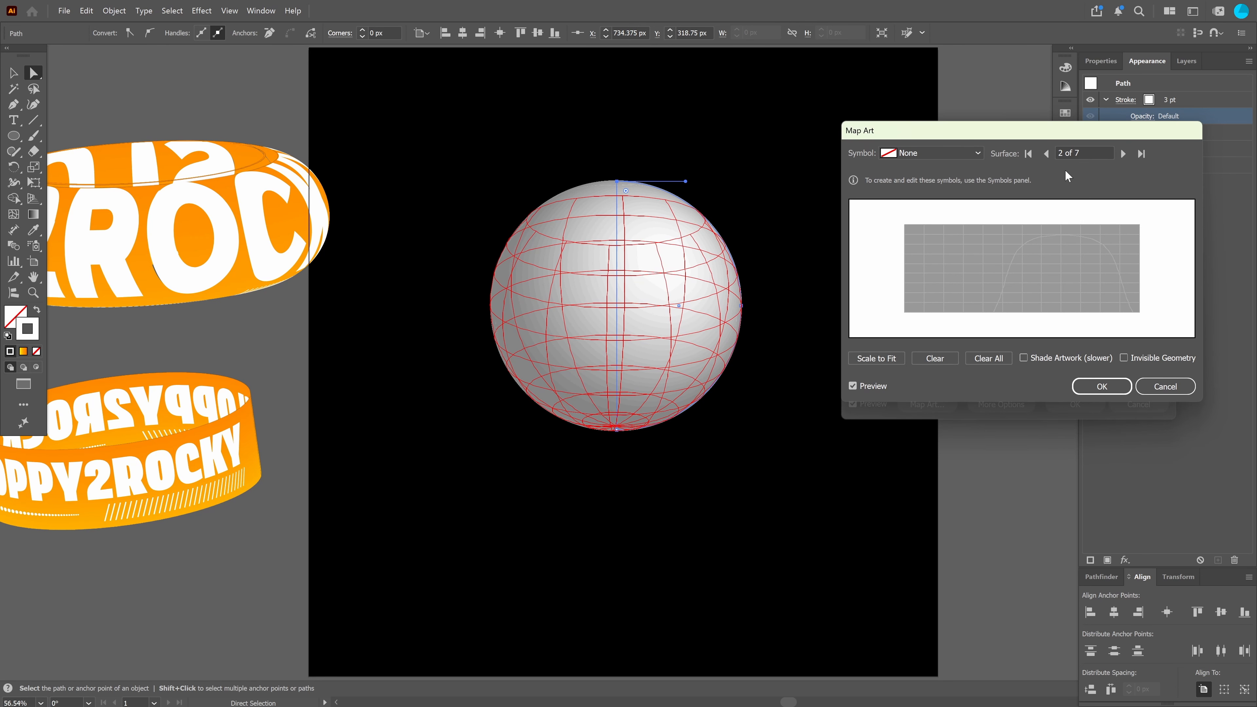
pyautogui.click(1048, 155)
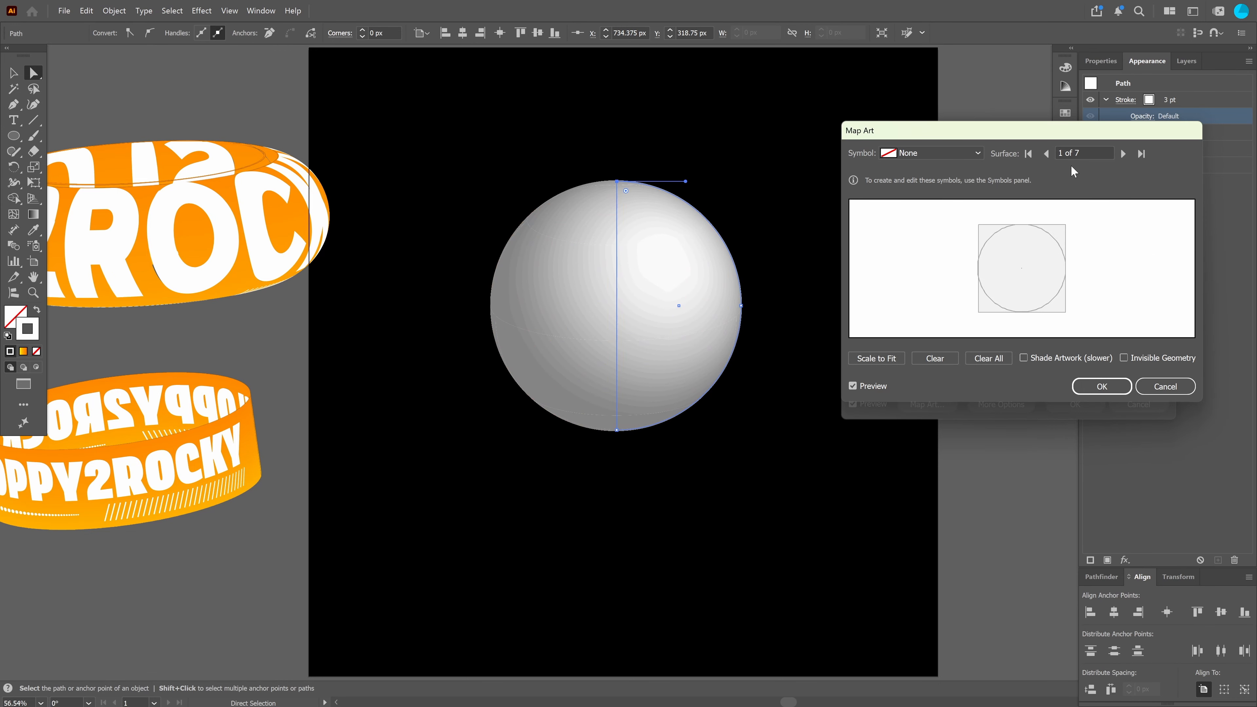
pyautogui.click(1123, 154)
pyautogui.click(930, 153)
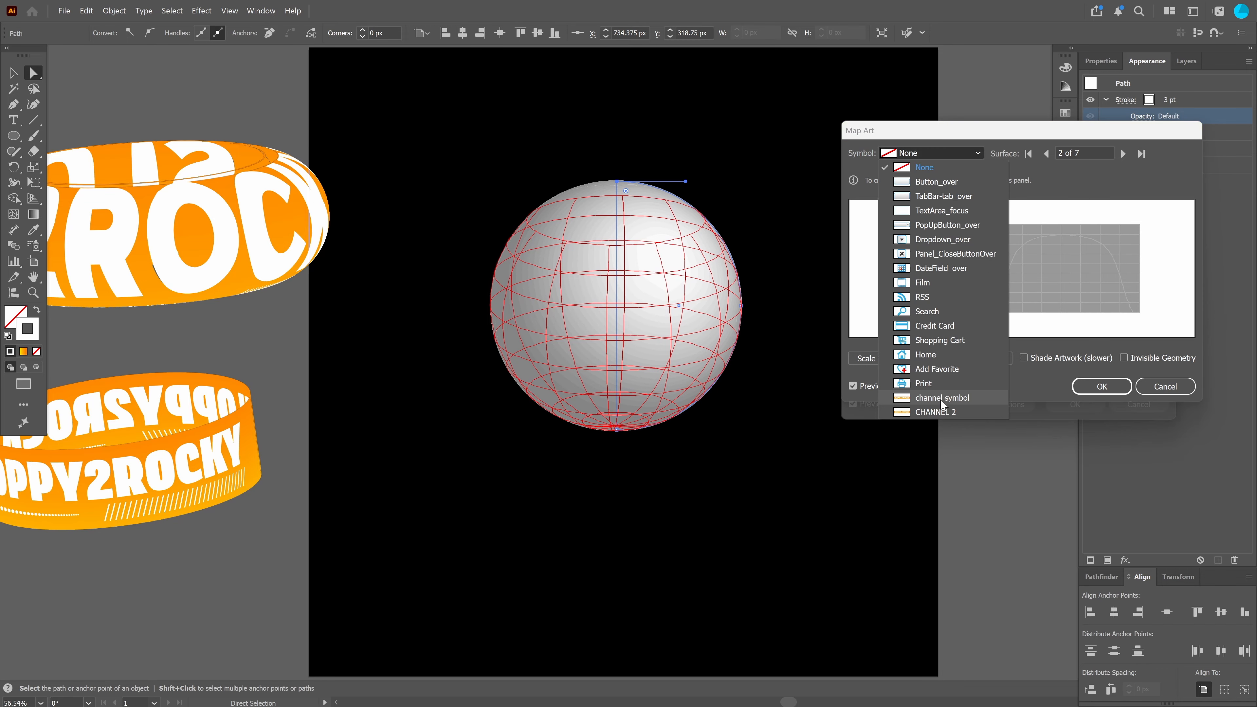
pyautogui.click(941, 409)
pyautogui.moveTo(1024, 270); pyautogui.dragTo(1027, 287)
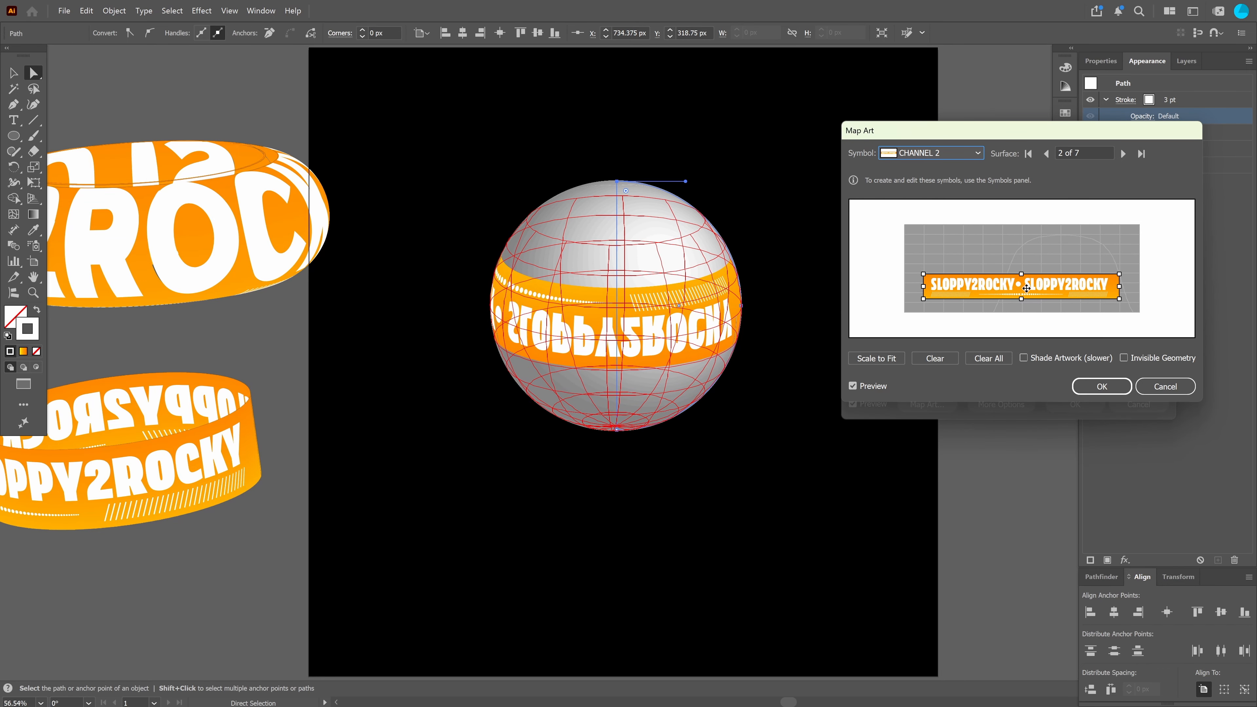
# Enable Invisible Geometry, clear all mapped artwork, and map the CHANNEL 2 symbol onto surface 7
pyautogui.click(1124, 358)
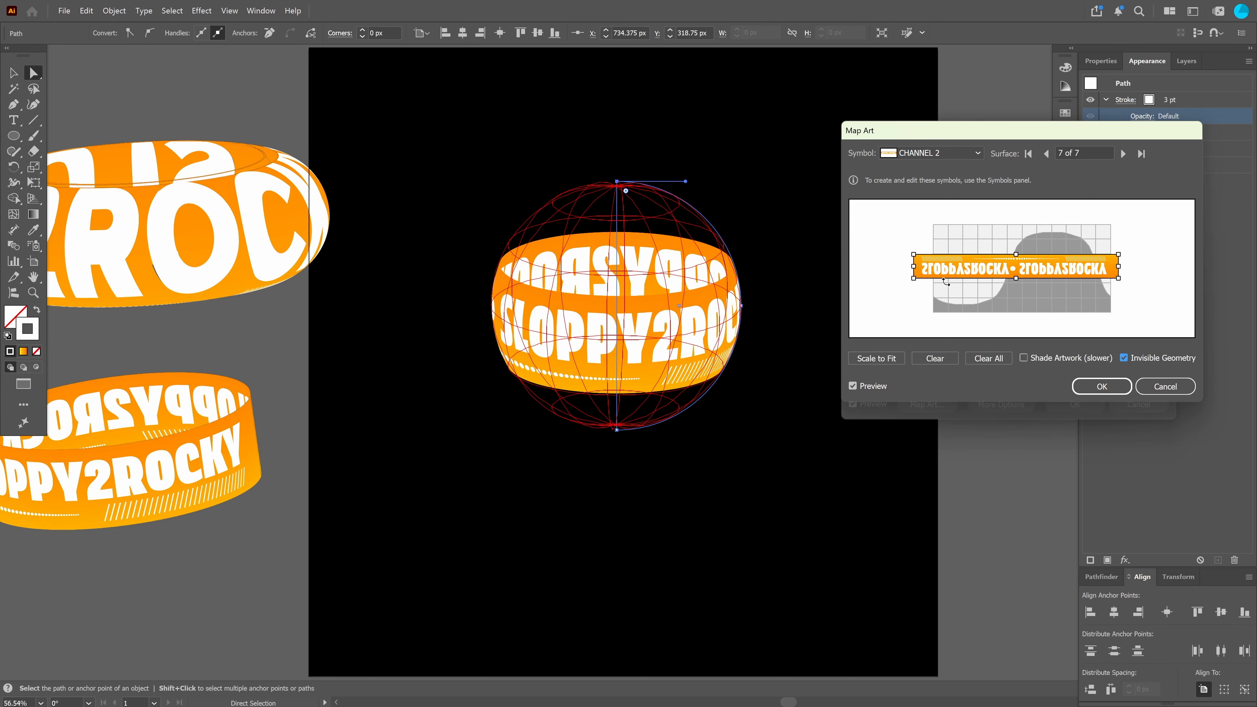
pyautogui.click(991, 363)
pyautogui.click(966, 159)
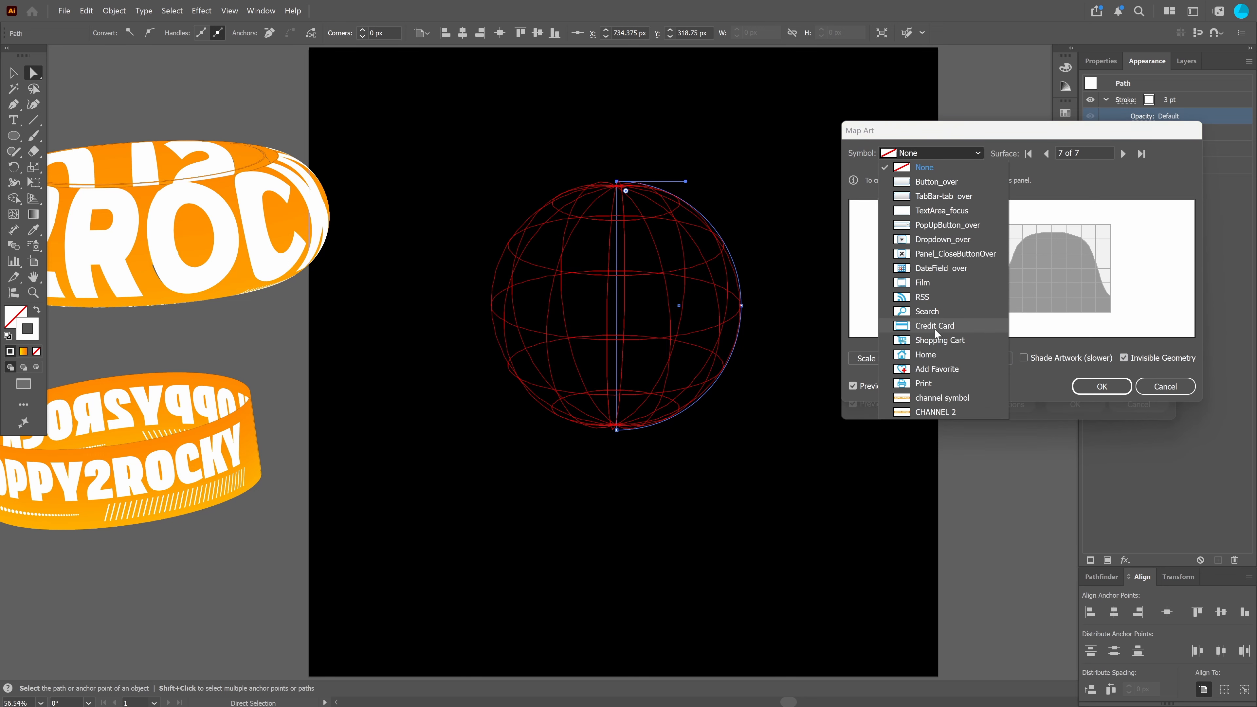
pyautogui.click(957, 411)
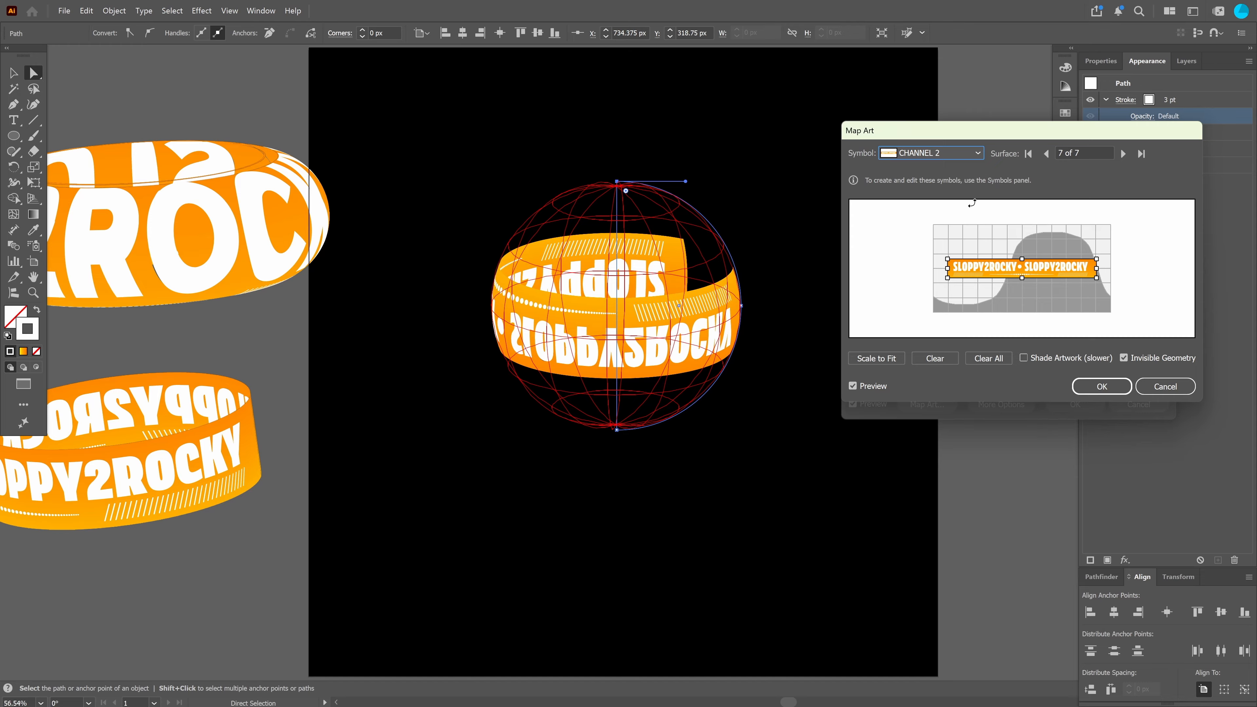
# Mirror the mapped banner, widen it slightly beyond surface 7's full width, and rotate it by 180°
pyautogui.moveTo(1099, 268); pyautogui.dragTo(879, 269)
pyautogui.moveTo(946, 268); pyautogui.dragTo(1076, 276)
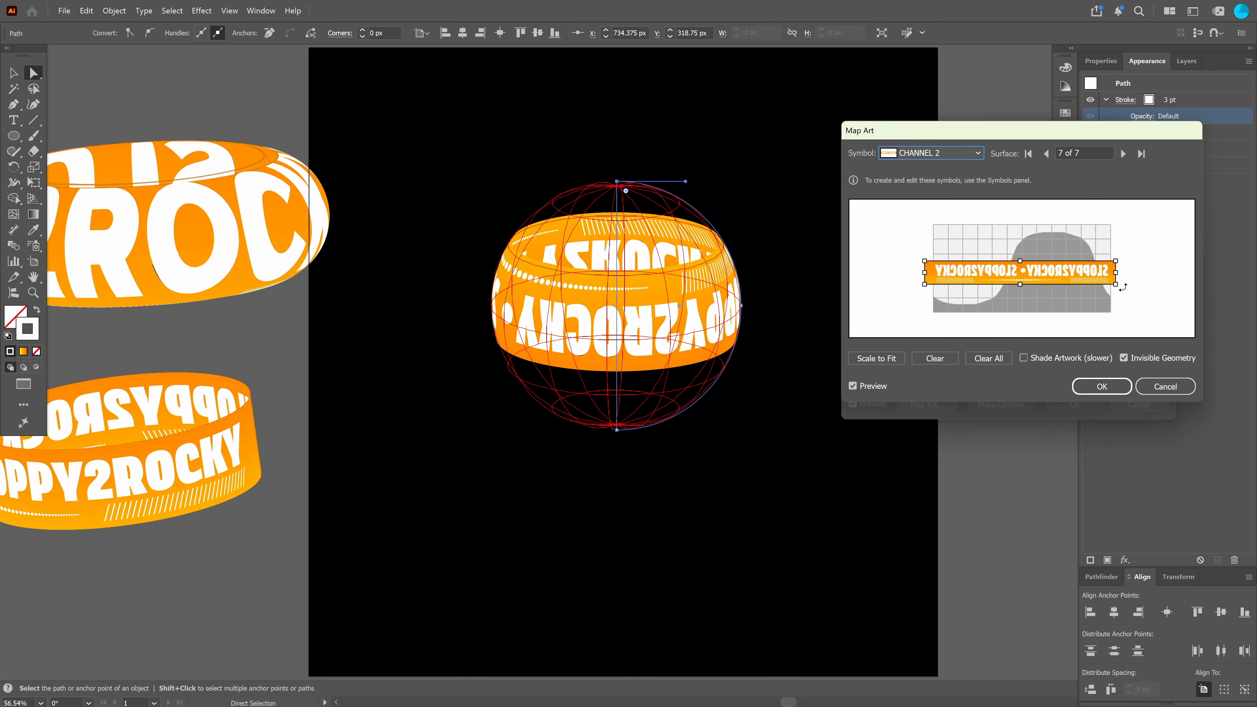
pyautogui.moveTo(1123, 287); pyautogui.dragTo(1074, 355)
pyautogui.moveTo(934, 355); pyautogui.dragTo(853, 329)
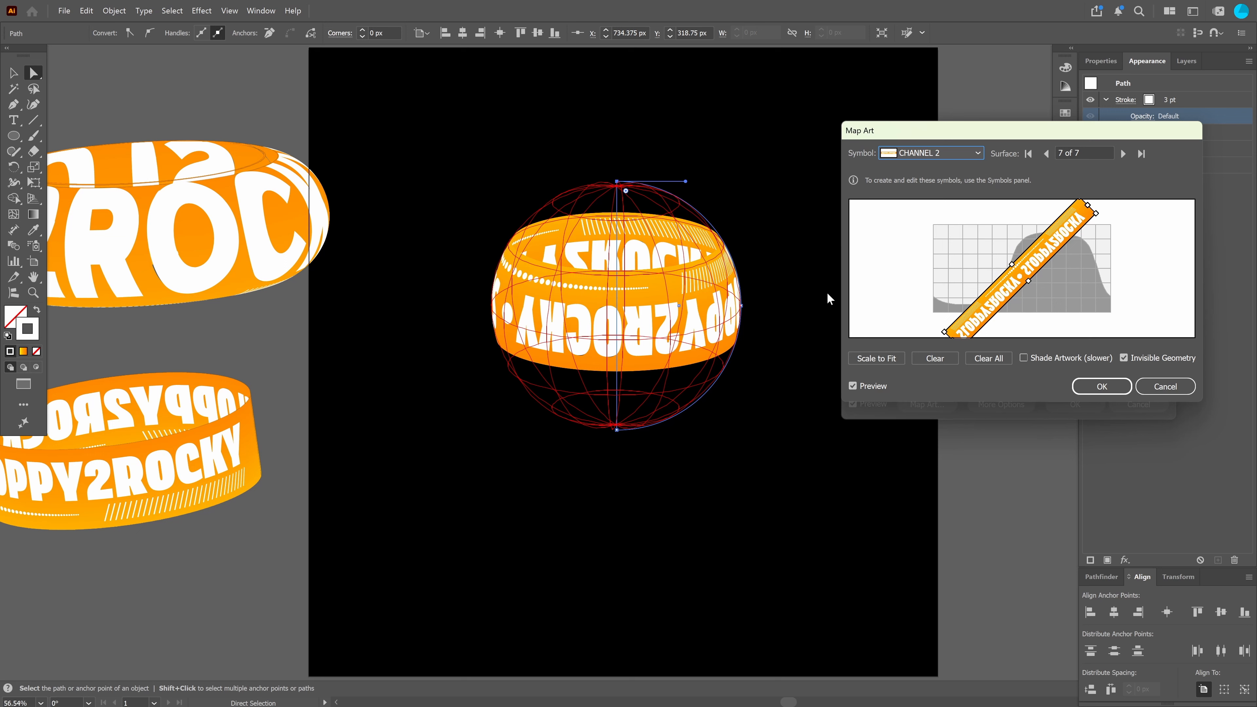
pyautogui.moveTo(810, 202); pyautogui.dragTo(850, 247)
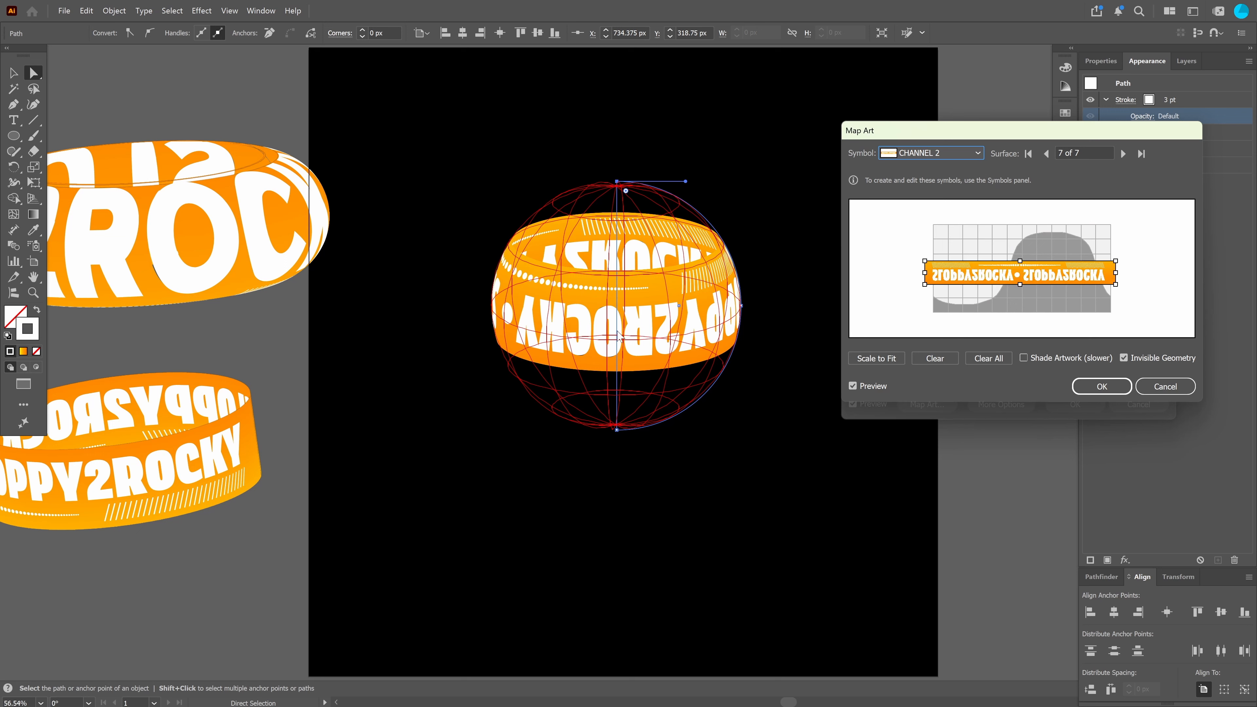
# Shift the banner up to the vertical middle of surface 7, then accept the mapping and the revolve effect
pyautogui.moveTo(924, 260)
pyautogui.mouseDown()
pyautogui.moveTo(931, 296)
pyautogui.moveTo(934, 261)
pyautogui.mouseUp()
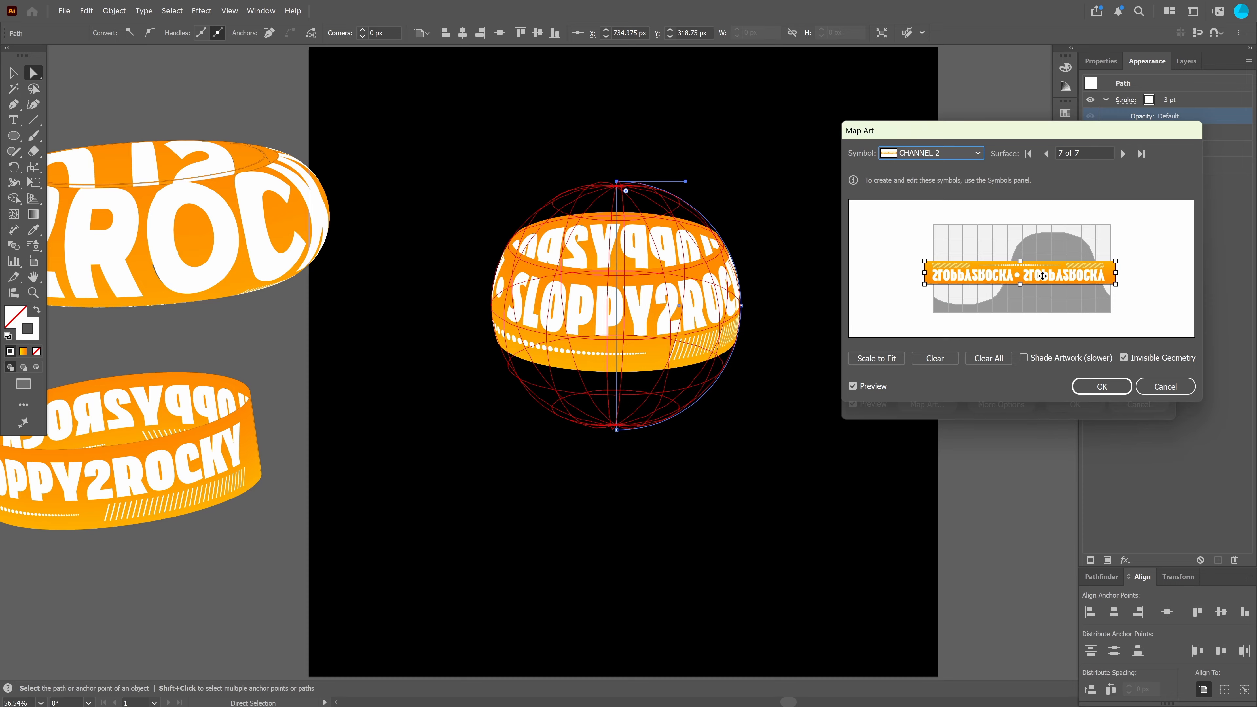
pyautogui.moveTo(1042, 275); pyautogui.dragTo(1043, 272)
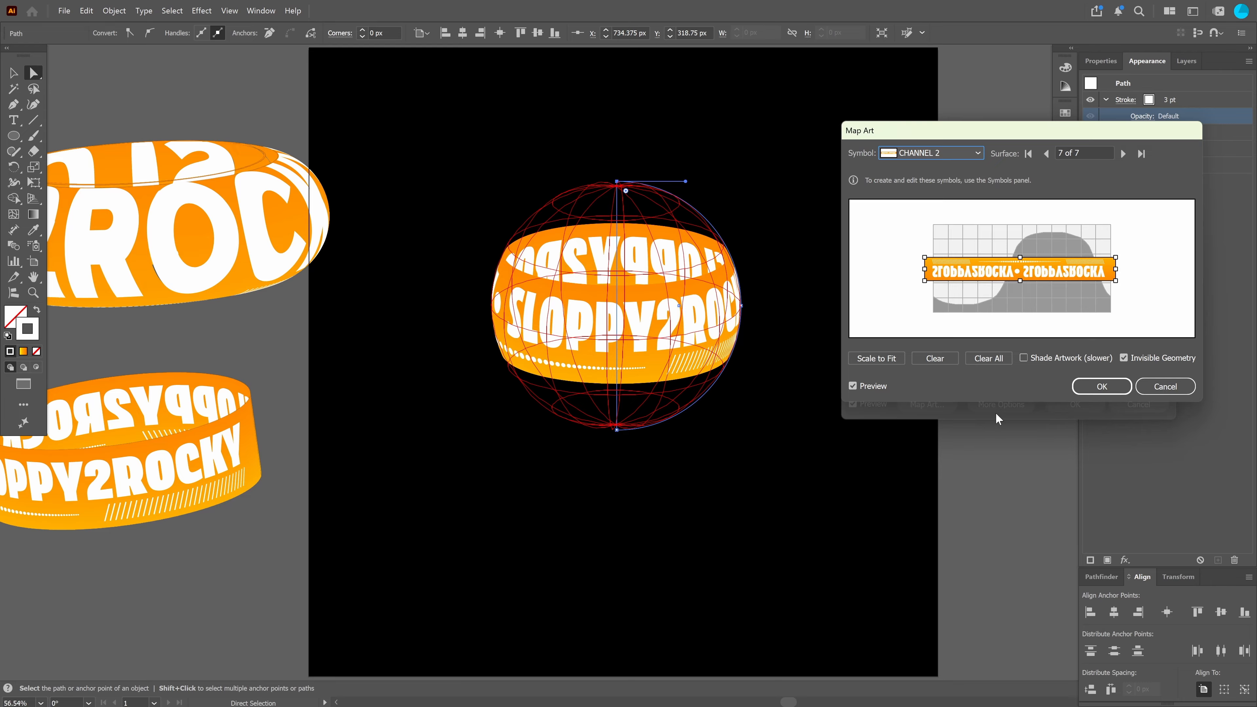
pyautogui.click(1090, 387)
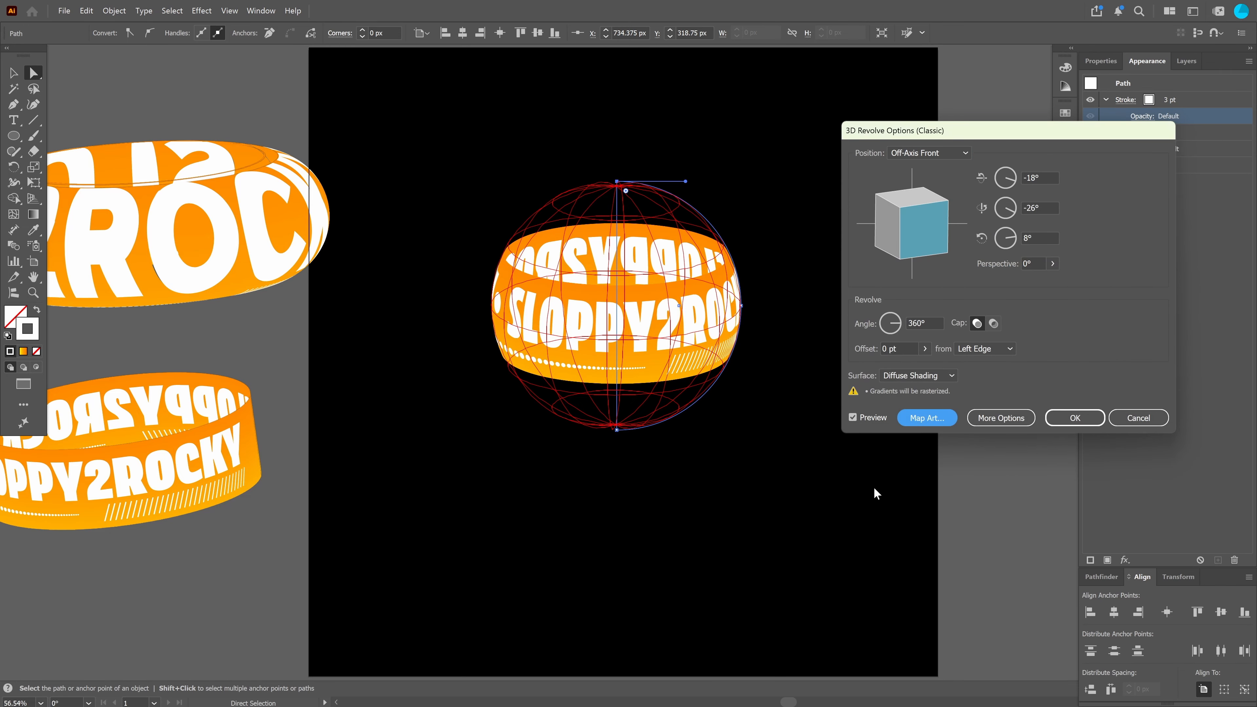
pyautogui.click(1073, 419)
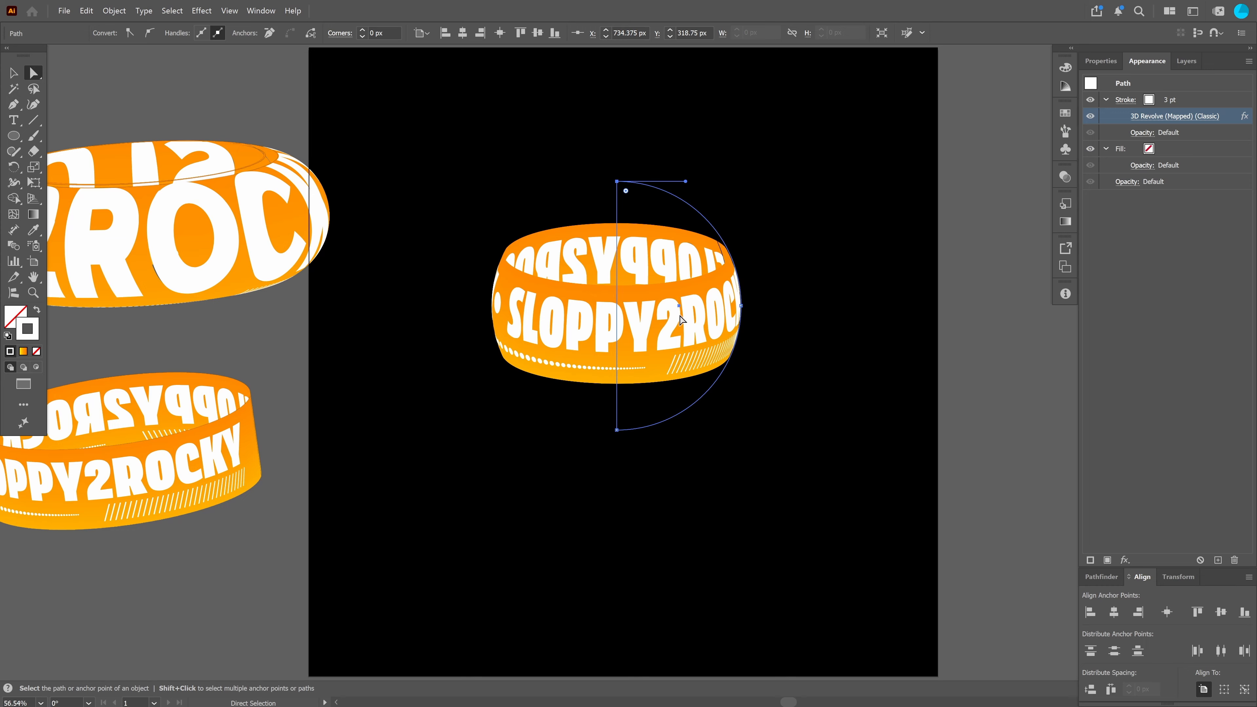
# Reopen the half circle's 3D Revolve effect and set its surface to No Shading
pyautogui.click(703, 332)
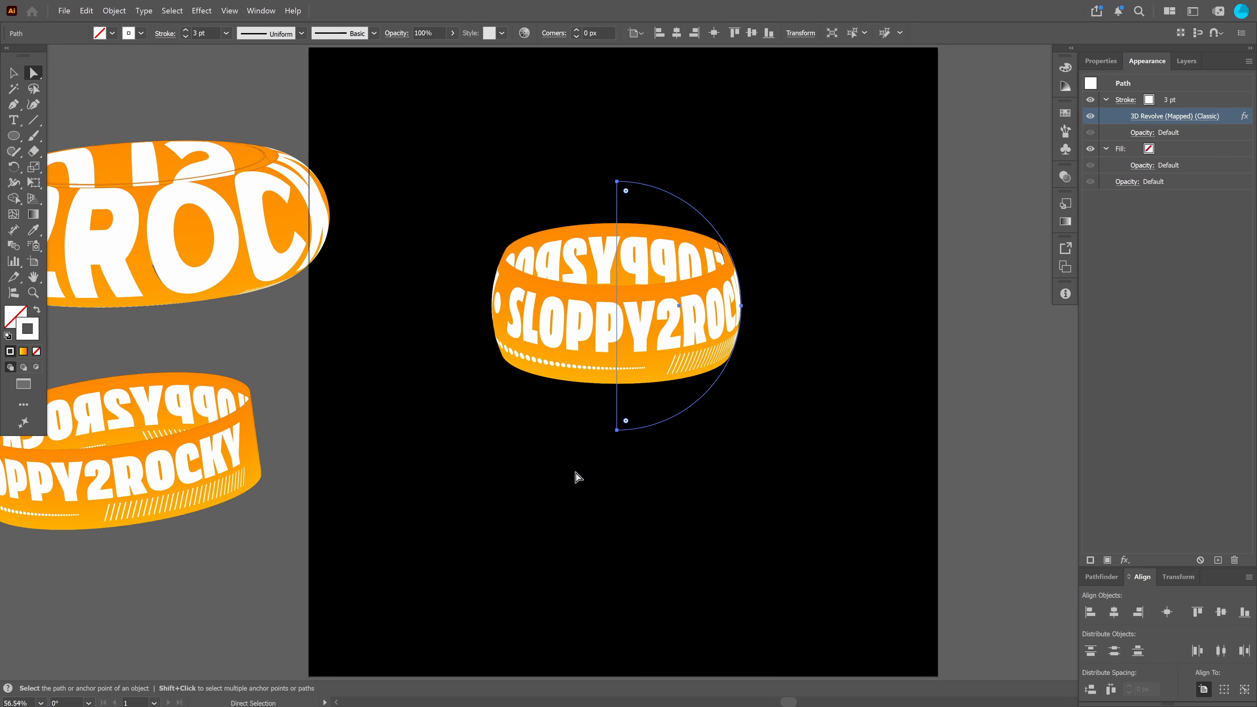
pyautogui.click(1142, 118)
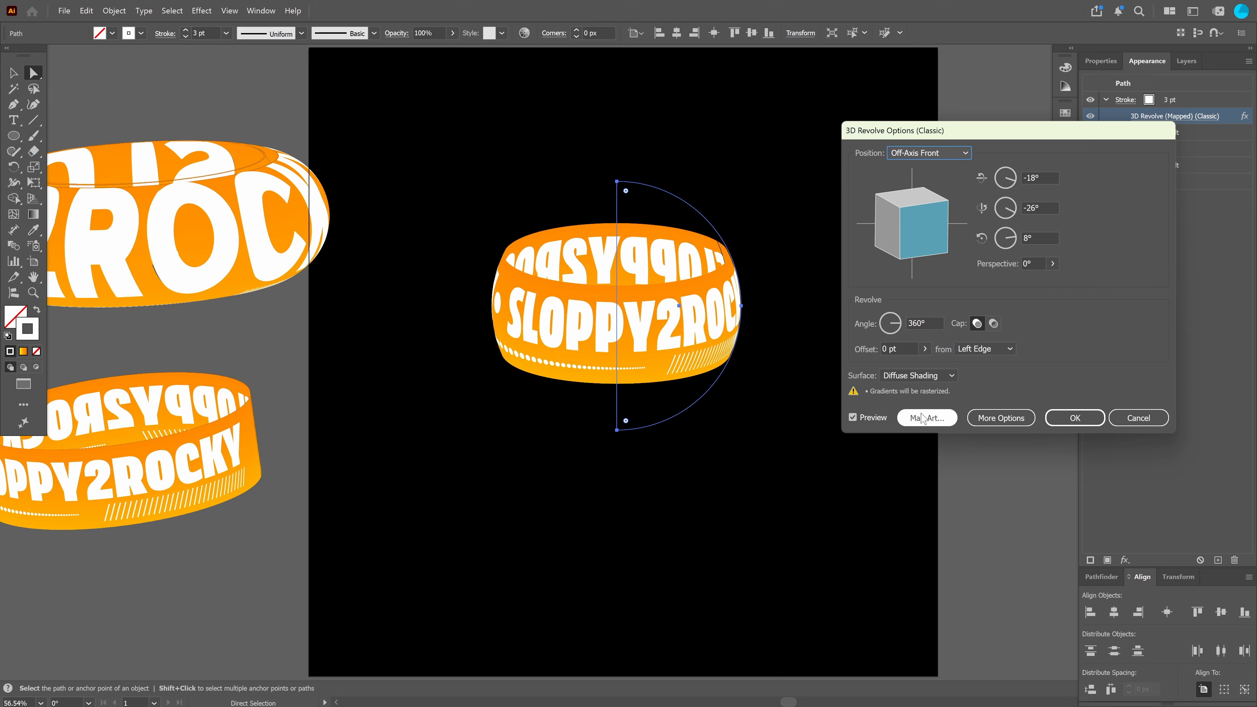
pyautogui.click(926, 376)
pyautogui.click(914, 404)
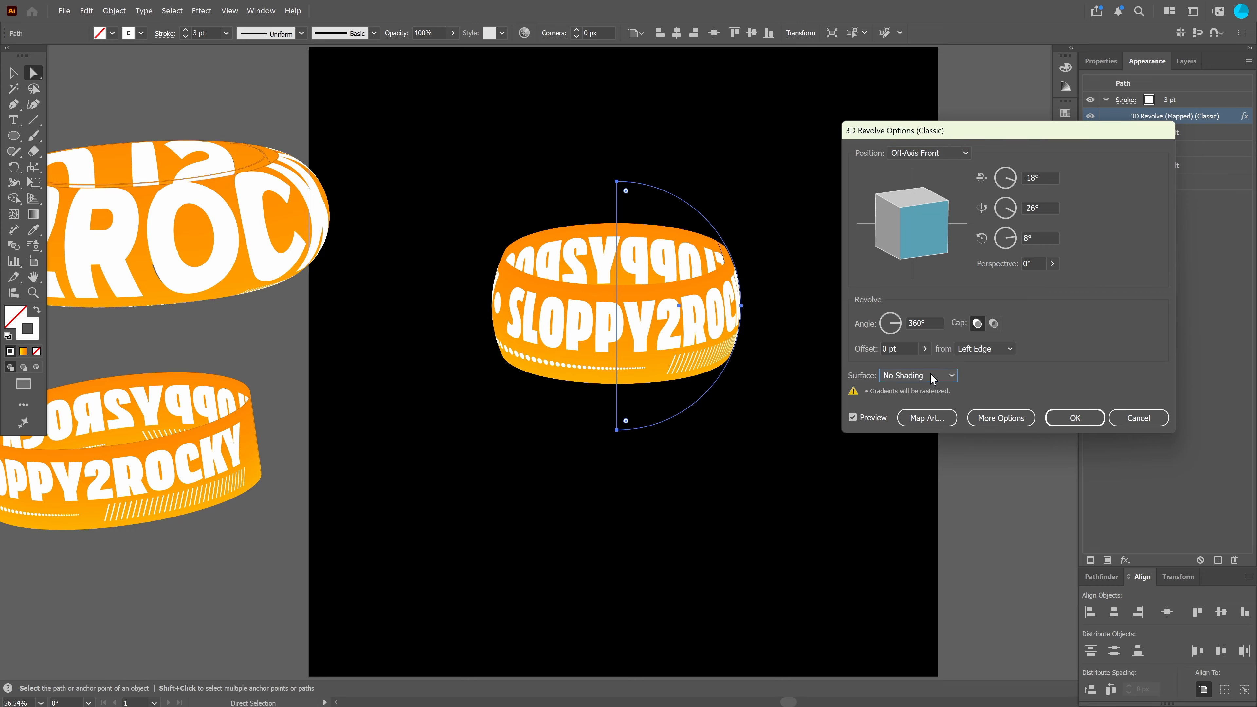
pyautogui.click(930, 375)
pyautogui.click(1064, 365)
# Go to surface 7 in the artwork mapping and compare the revolved shape with Invisible Geometry off and on
pyautogui.click(926, 419)
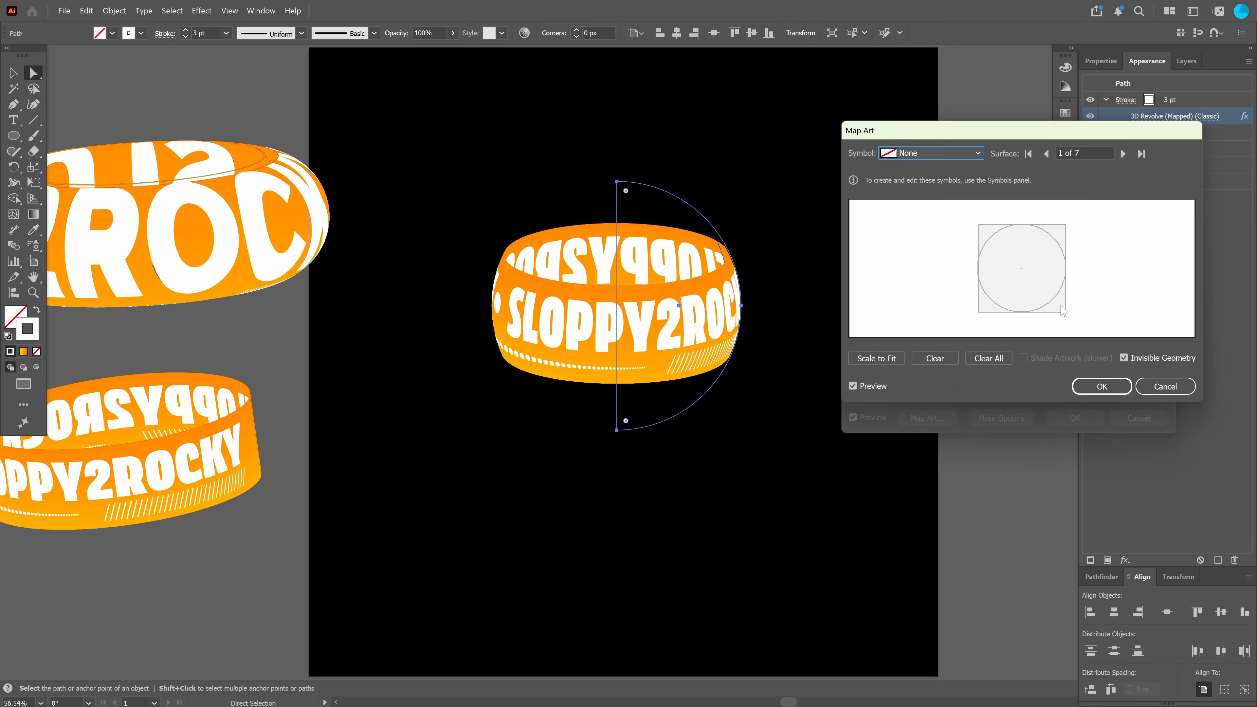
pyautogui.click(1123, 153)
pyautogui.click(1124, 155)
pyautogui.click(1123, 155)
pyautogui.click(1124, 154)
pyautogui.click(1124, 154)
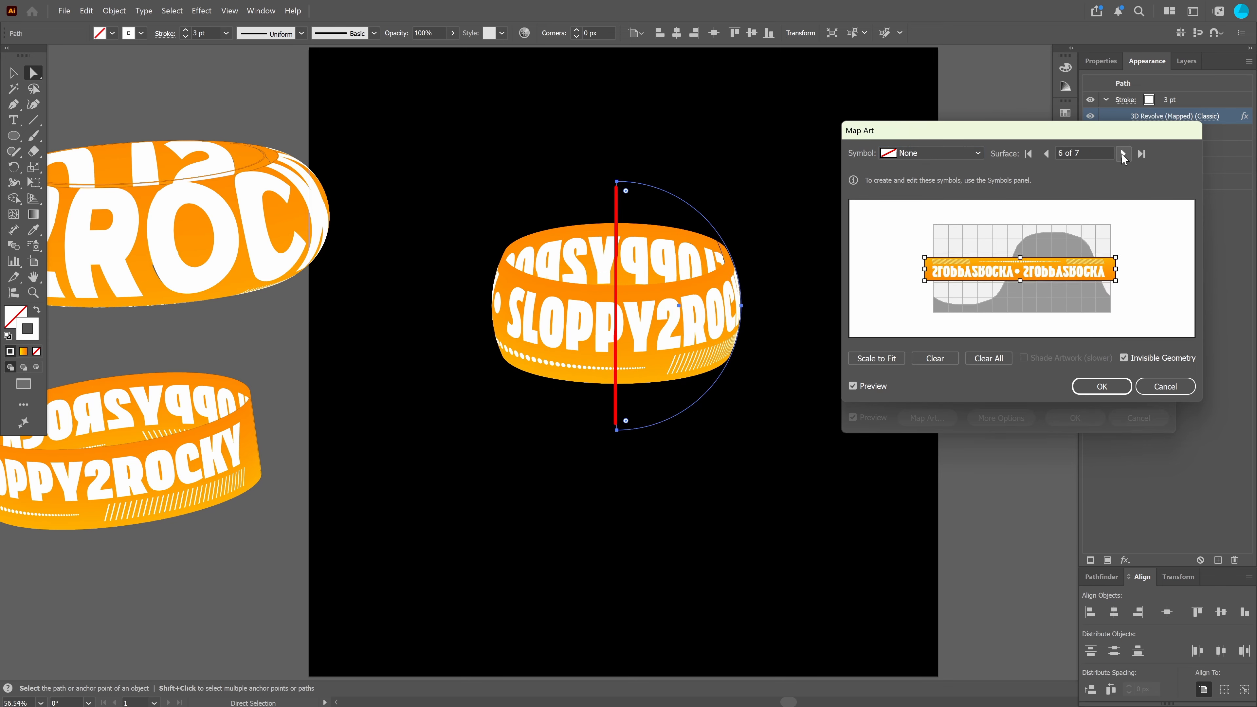
pyautogui.click(1123, 154)
pyautogui.click(1124, 154)
pyautogui.click(1047, 154)
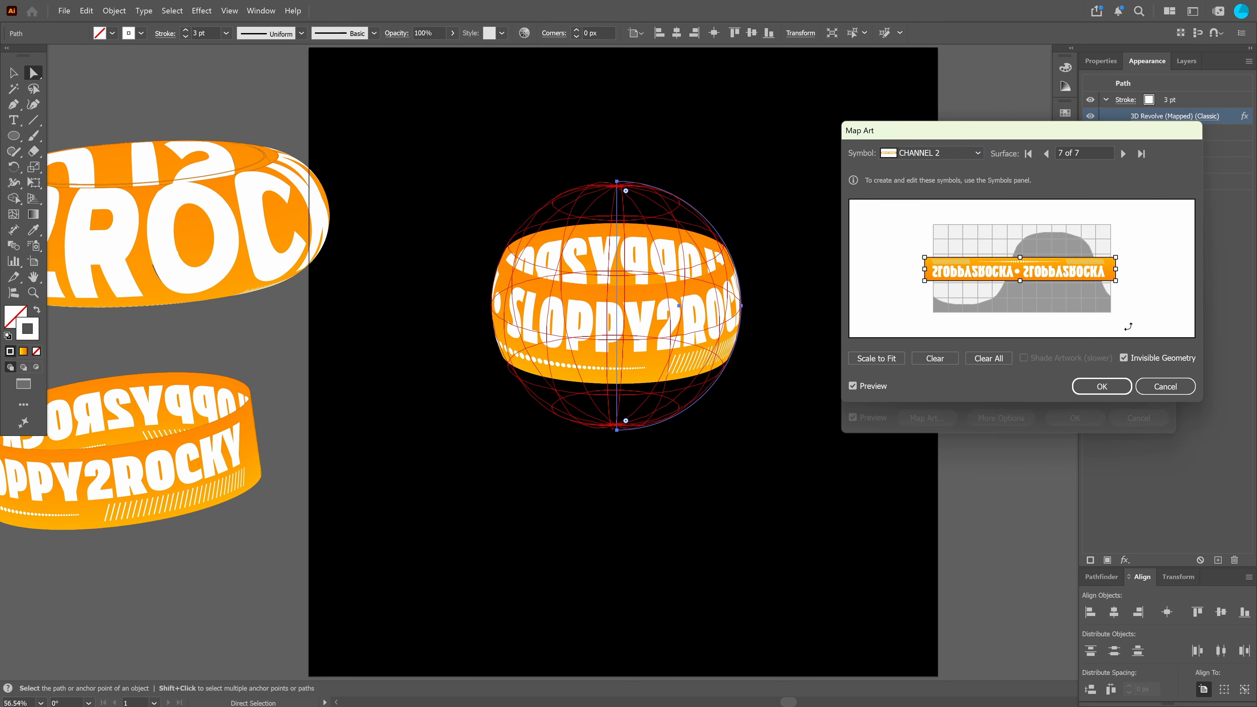
pyautogui.click(1123, 357)
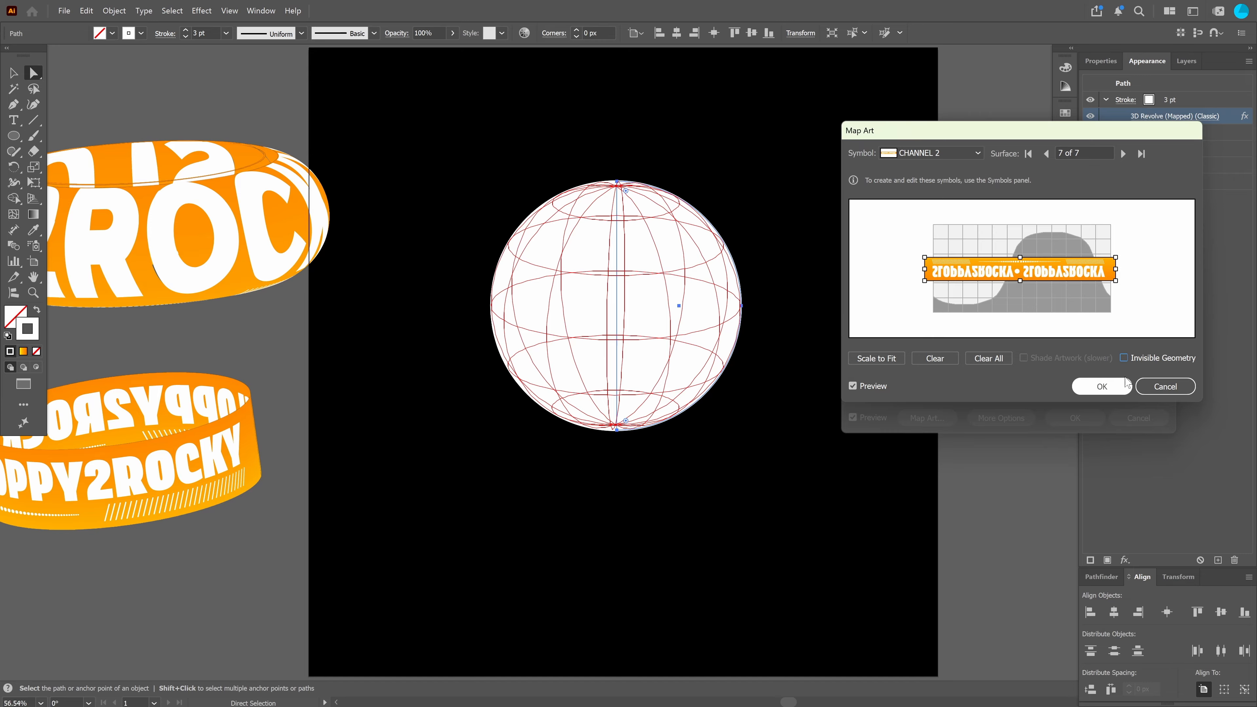
pyautogui.click(1124, 358)
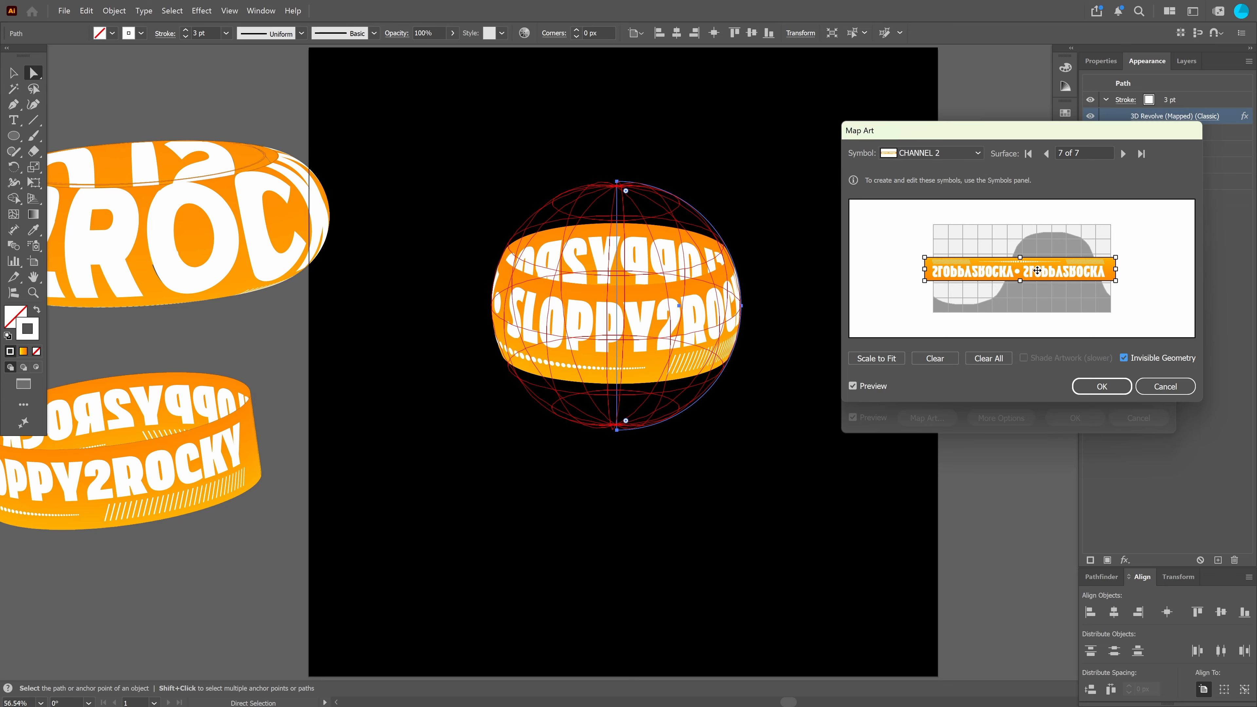
# Stretch the banner to just over half of surface 7's height, centre it vertically, and apply the mapping and effect
pyautogui.moveTo(1020, 281); pyautogui.dragTo(1020, 300)
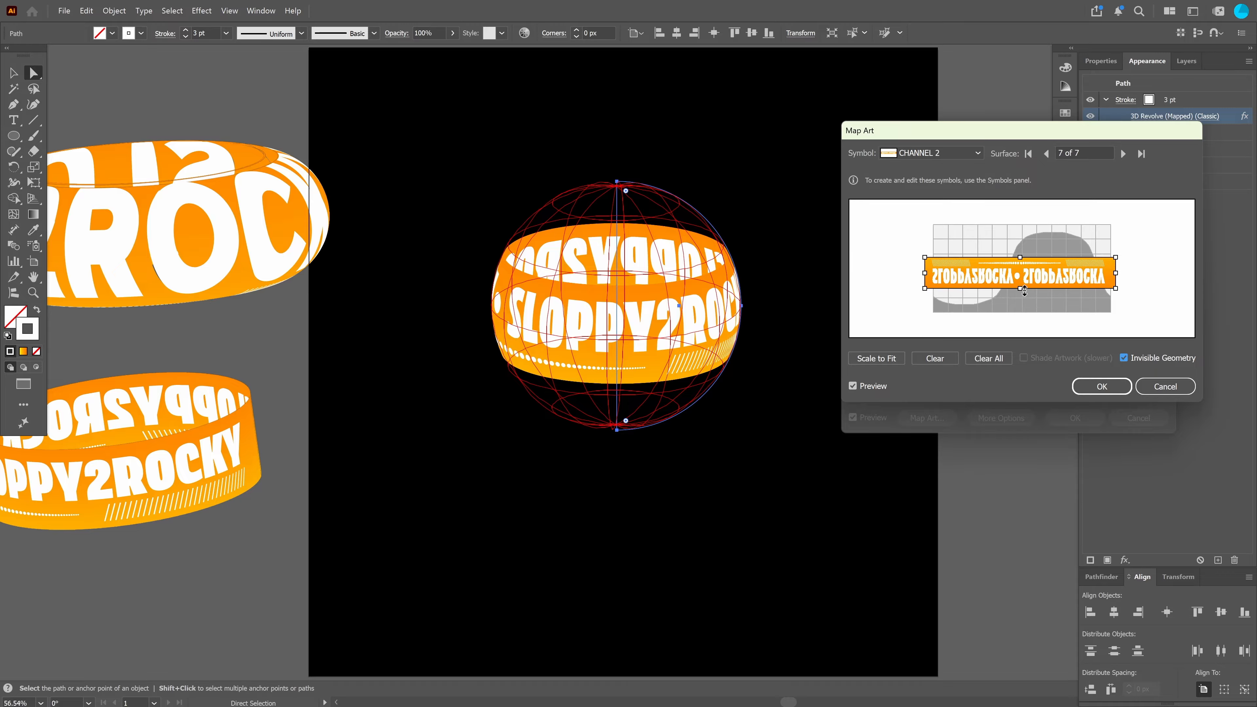
pyautogui.moveTo(1020, 257); pyautogui.dragTo(1020, 251)
pyautogui.moveTo(1010, 274); pyautogui.dragTo(1009, 267)
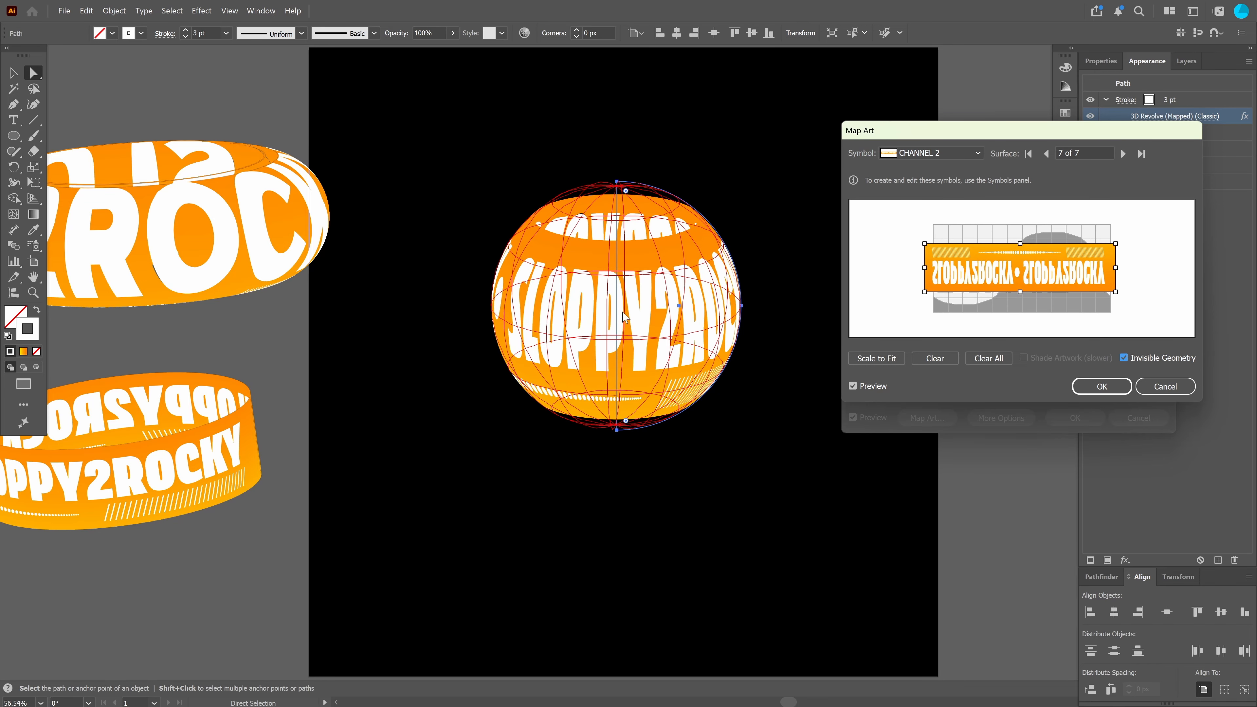
pyautogui.click(1093, 391)
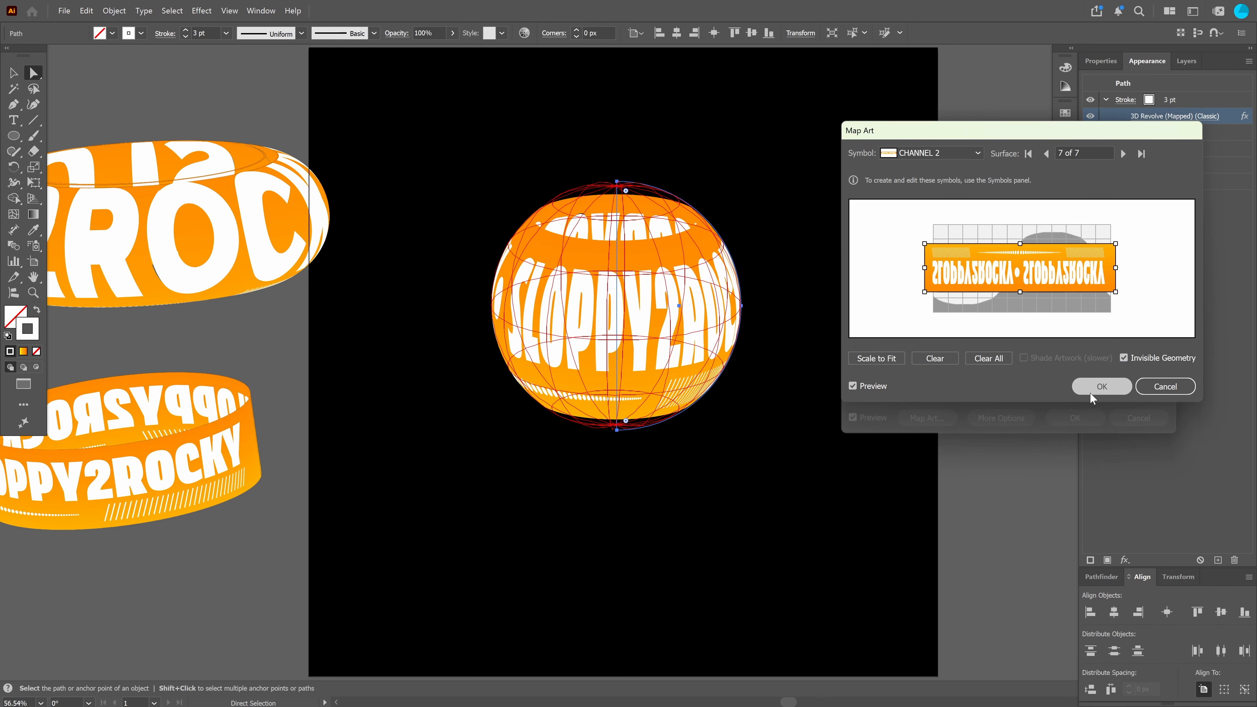
pyautogui.click(1076, 418)
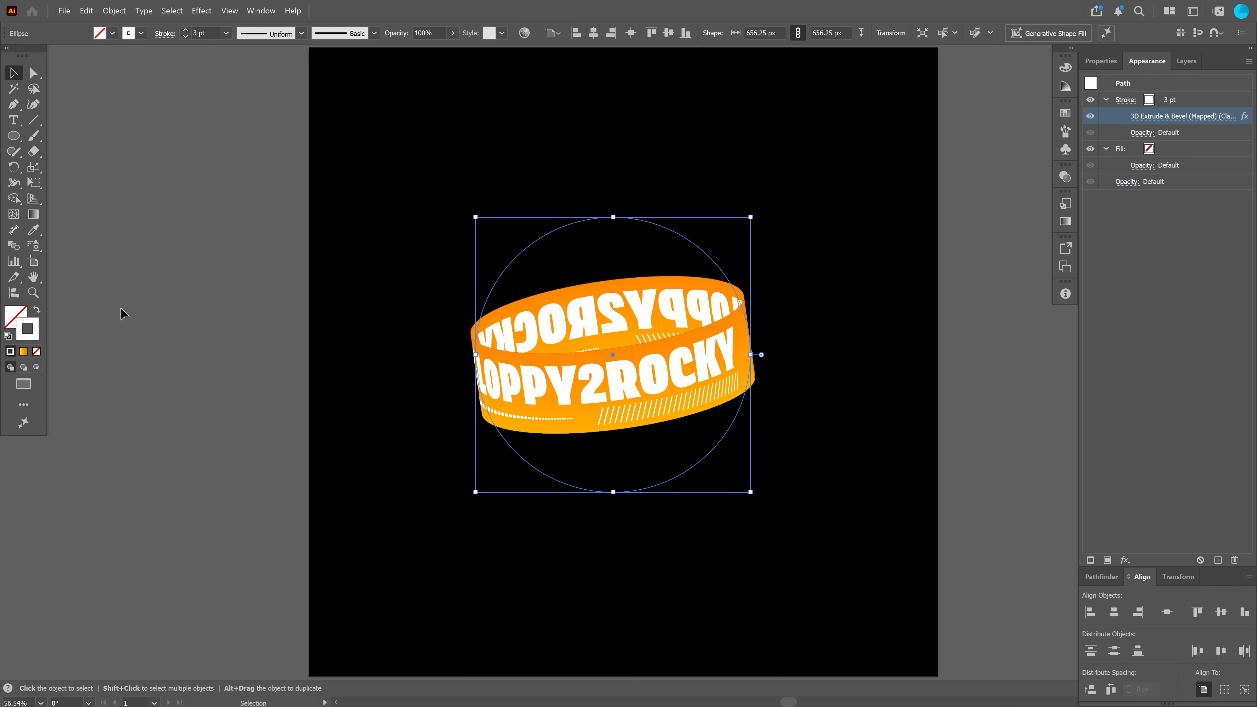
# Deselect the extruded ring on the artboard
pyautogui.click(169, 336)
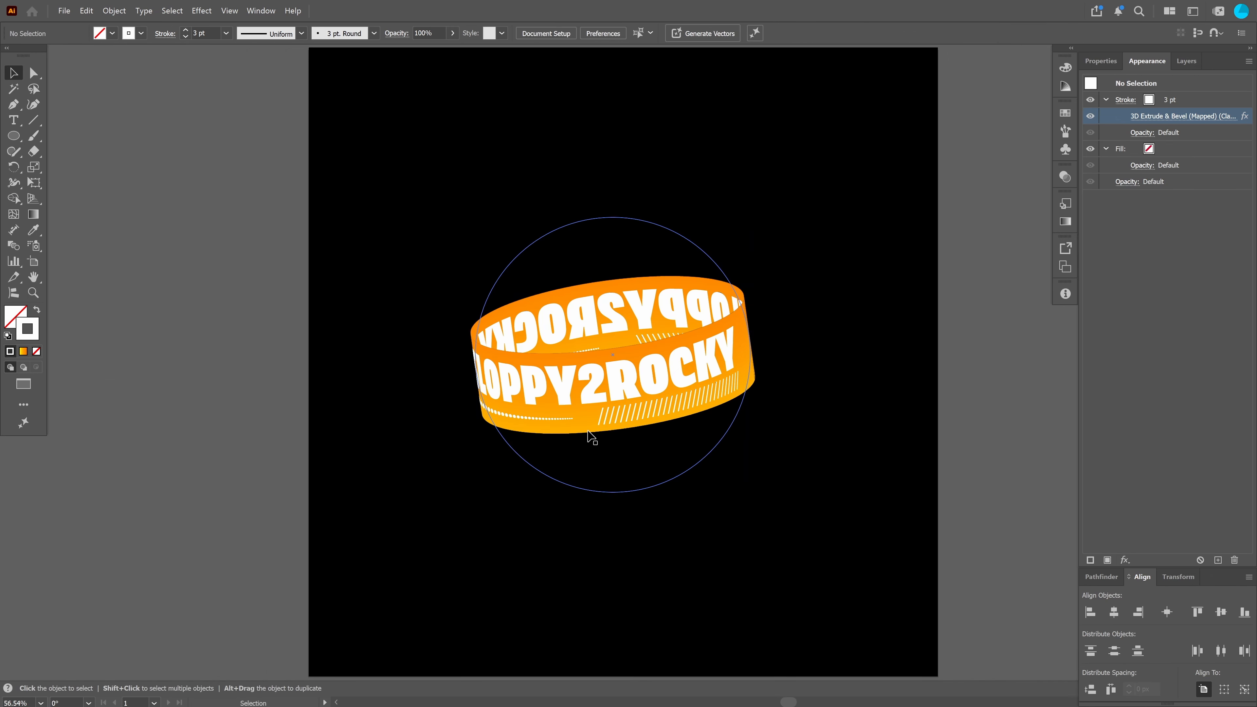